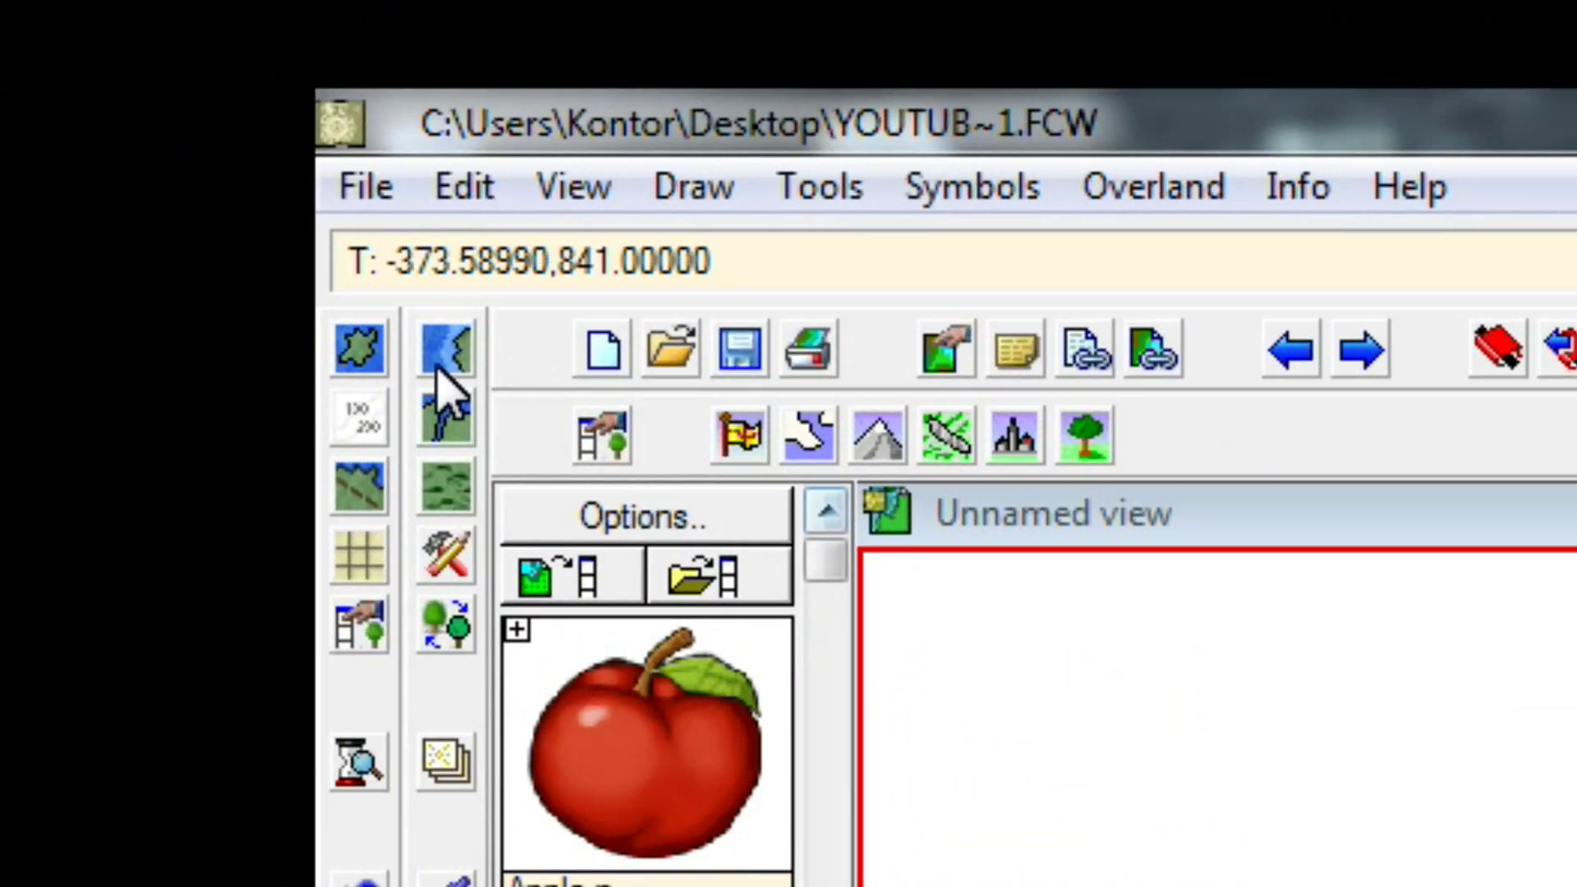
- Start a new landmass outline with the landmass drawing tool on the sea
left_click(356, 355)
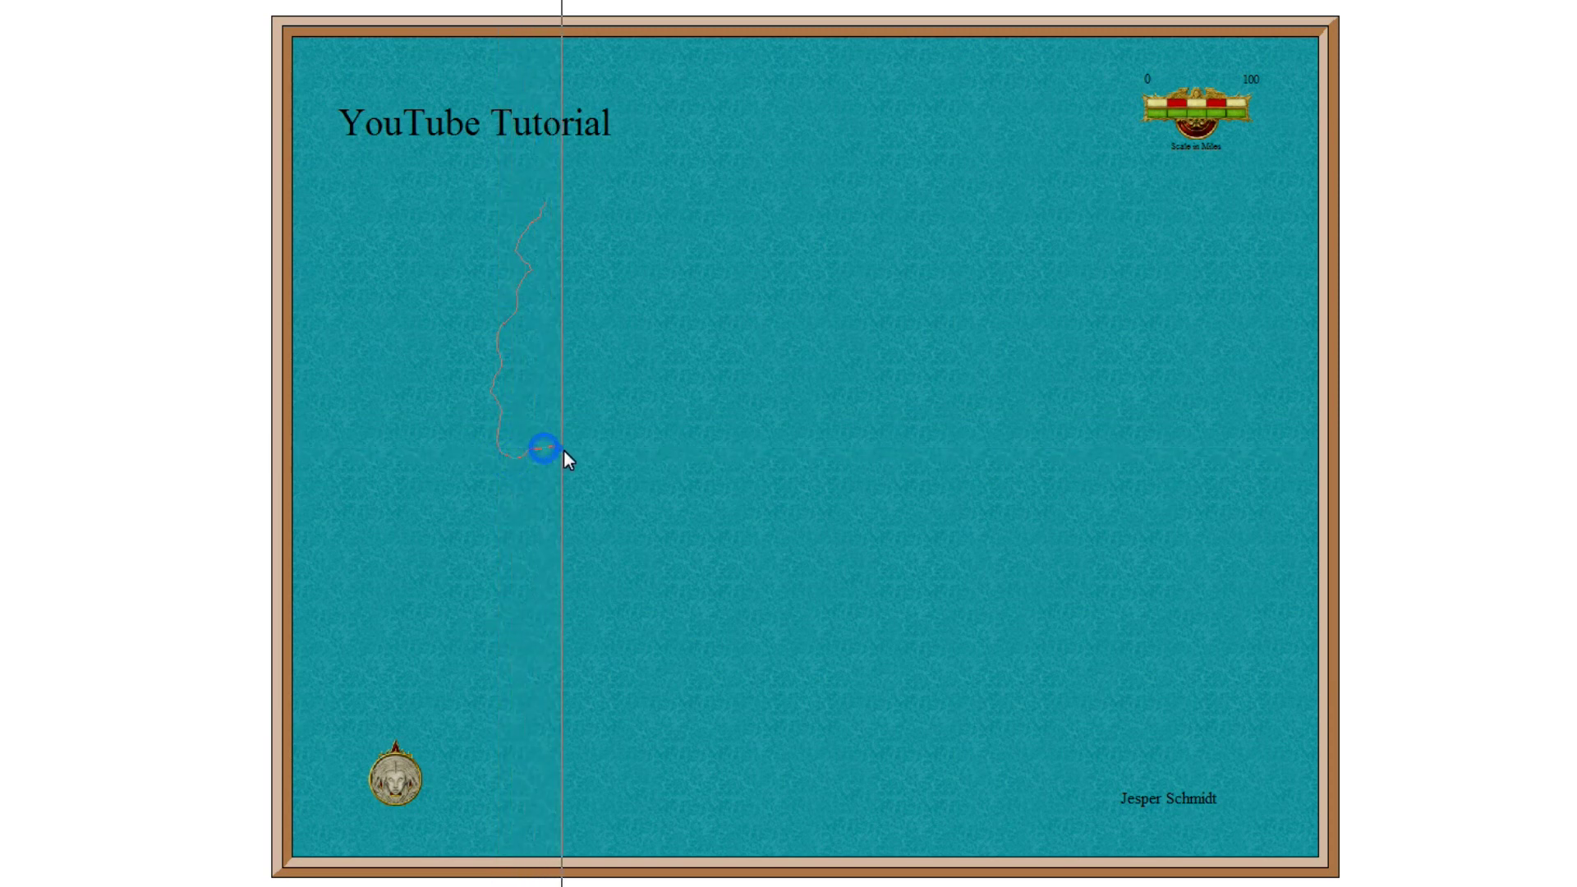
- Trace the west coast with an inlet, then the south coast with a southern peninsula
left_click(563, 450)
left_click(565, 472)
left_click(507, 476)
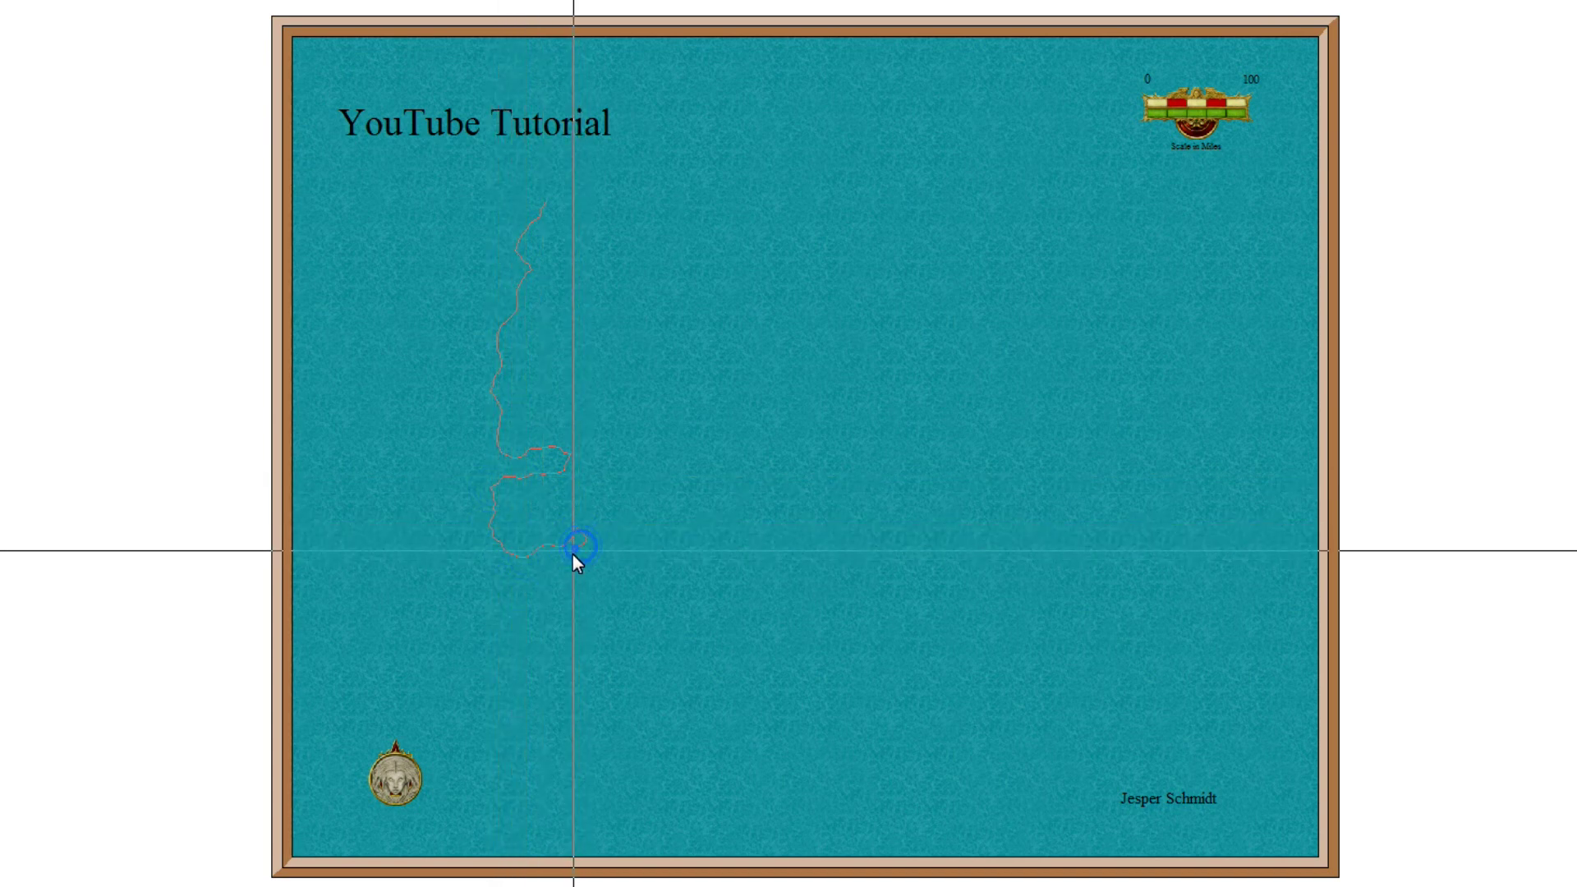
left_click(560, 557)
left_click(537, 559)
left_click(526, 564)
left_click(514, 589)
left_click(519, 622)
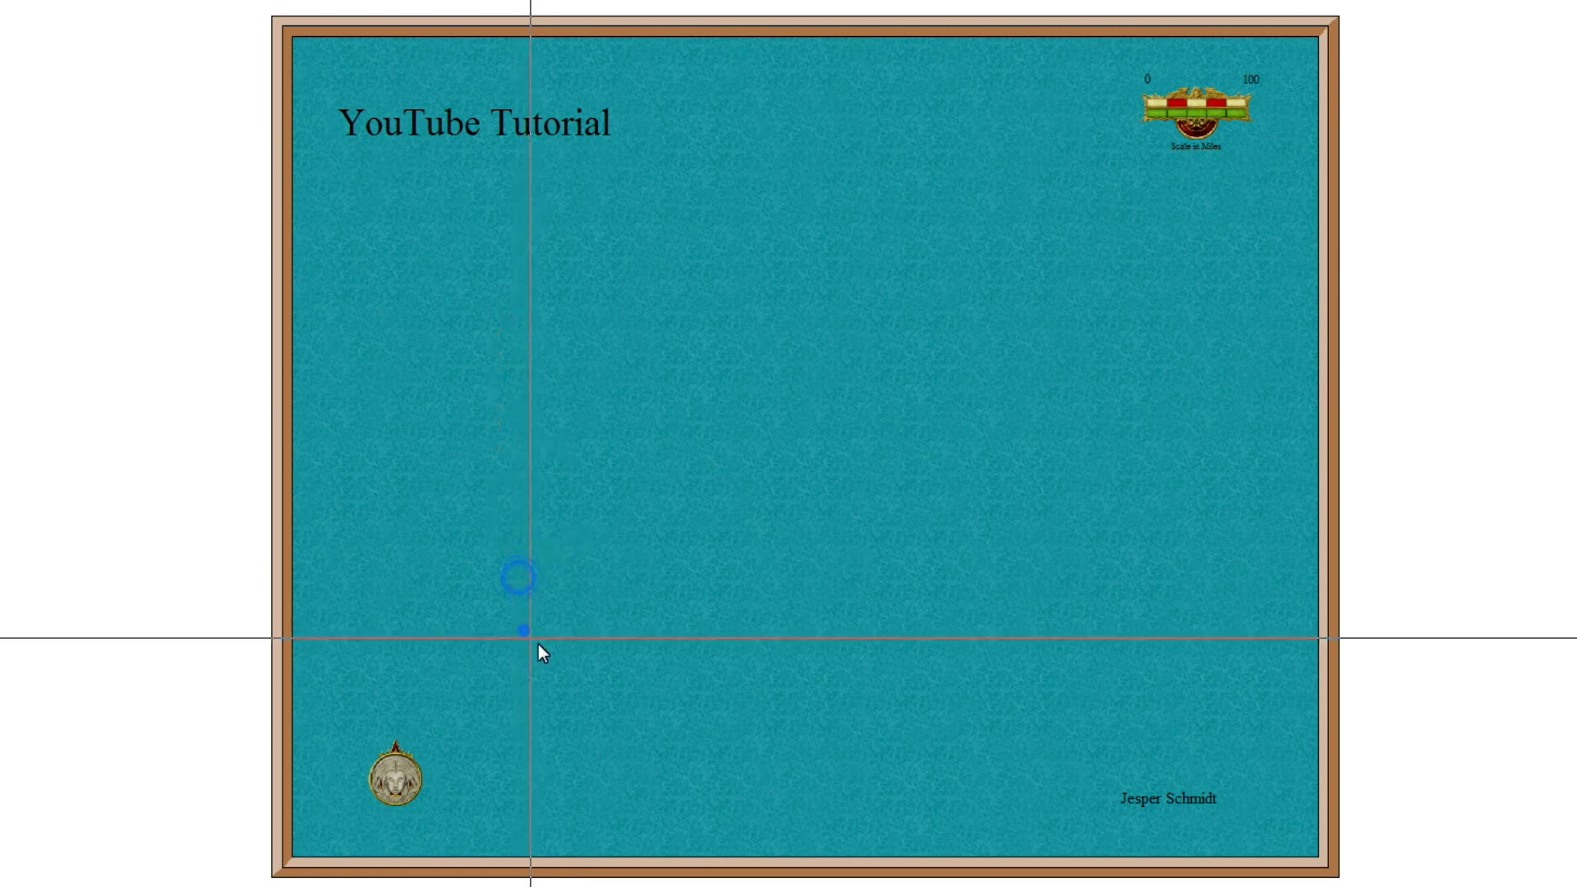
left_click(543, 648)
left_click(579, 670)
left_click(639, 668)
left_click(685, 643)
left_click(708, 631)
left_click(729, 625)
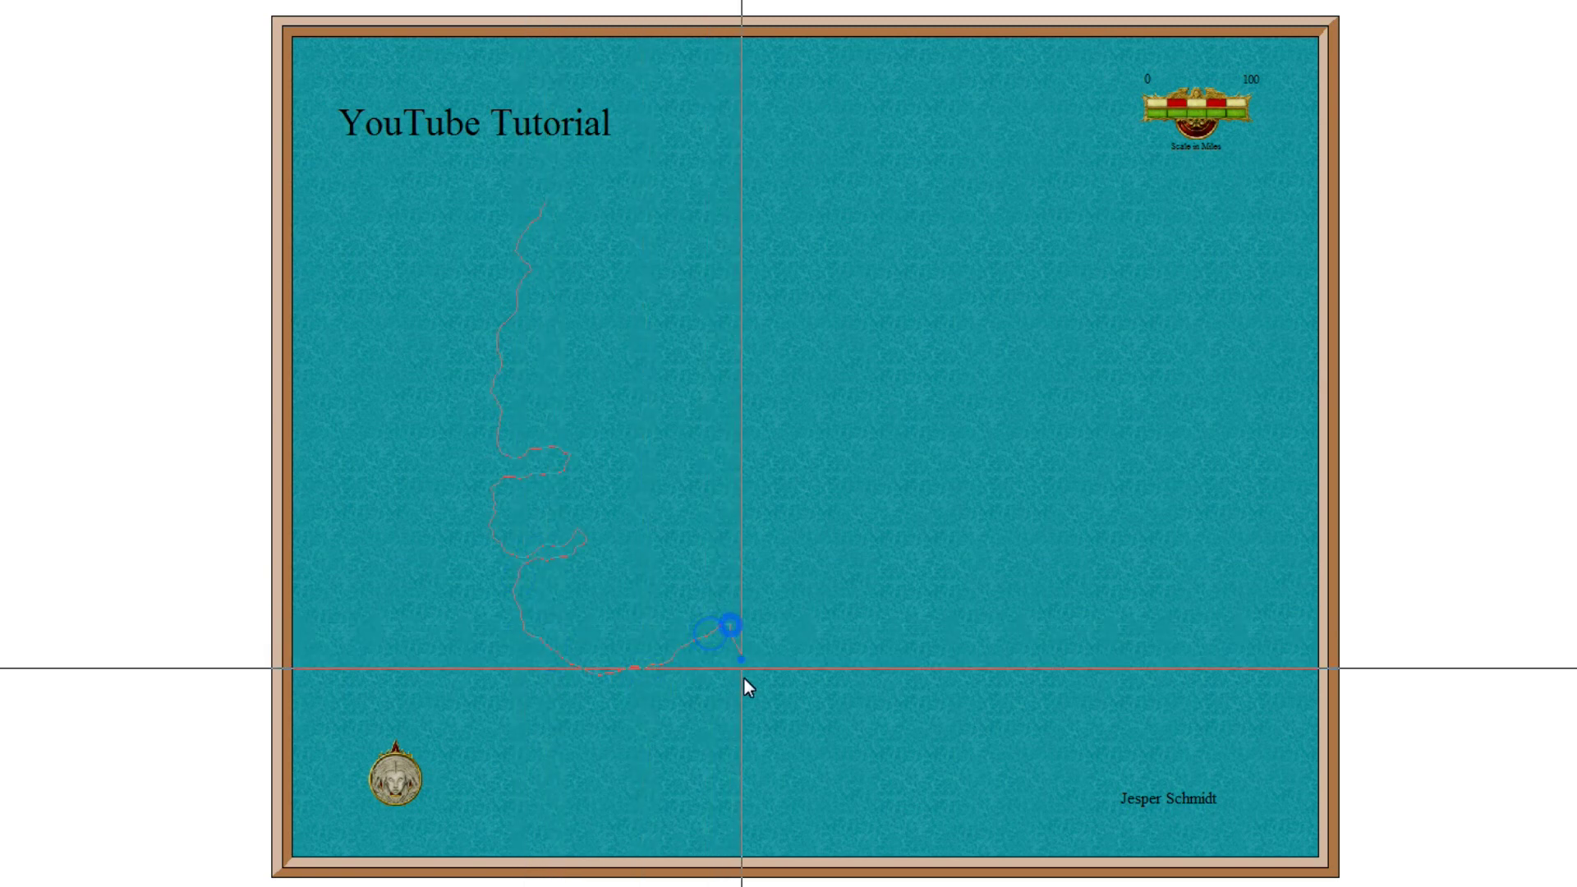
left_click(783, 720)
left_click(837, 643)
left_click(867, 634)
left_click(888, 634)
left_click(952, 645)
left_click(1031, 629)
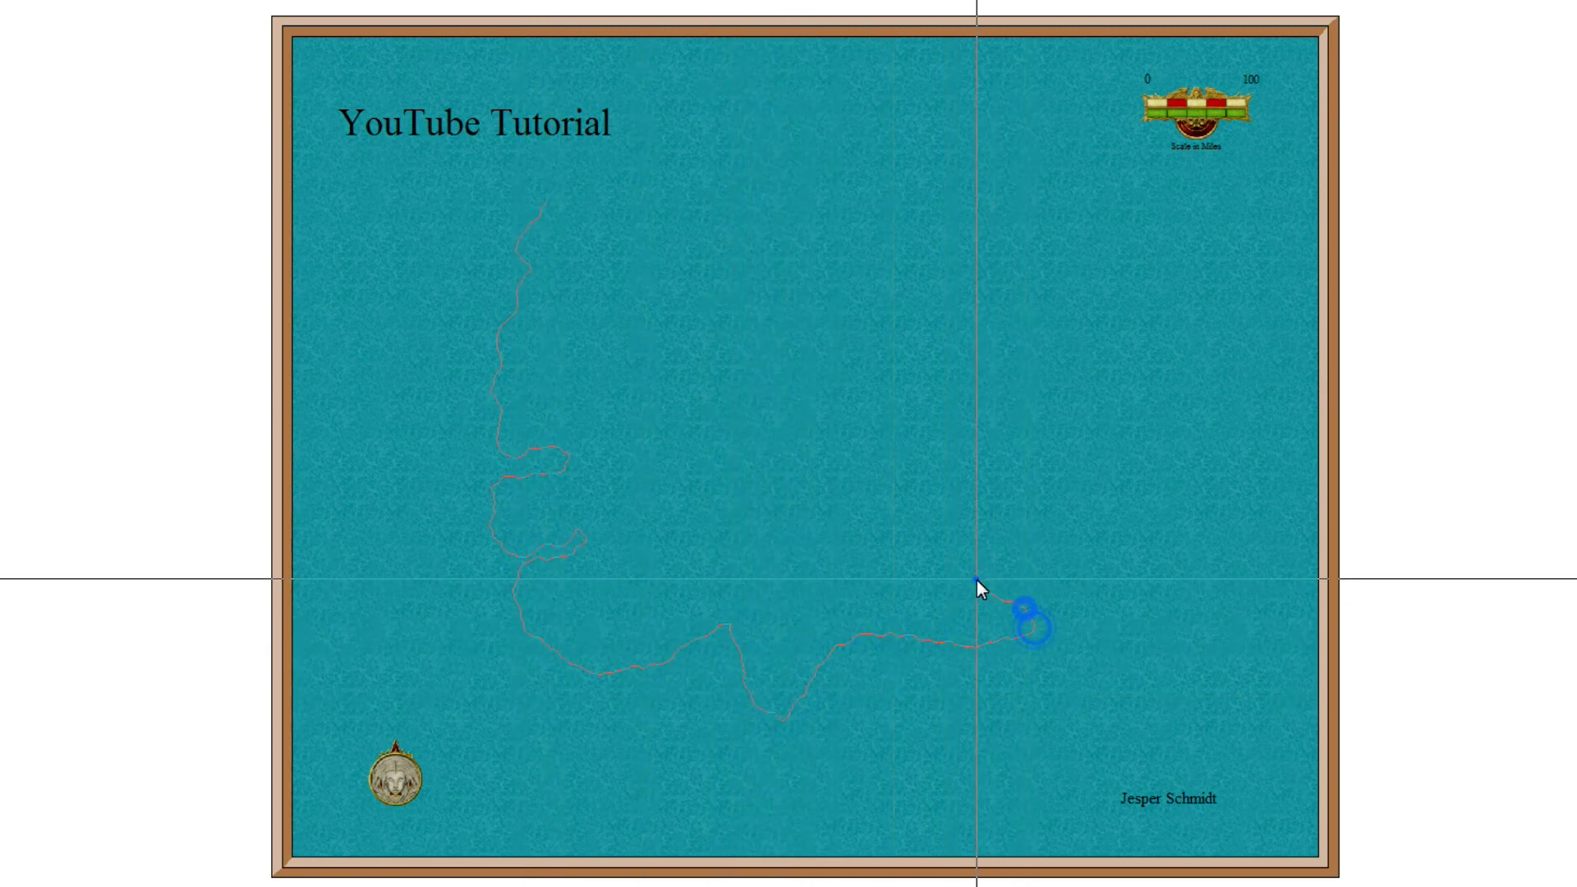
left_click(977, 577)
- Trace the east coast upward, cutting a narrow inlet into it
left_click(958, 528)
left_click(1004, 530)
left_click(1027, 509)
left_click(1030, 483)
left_click(997, 461)
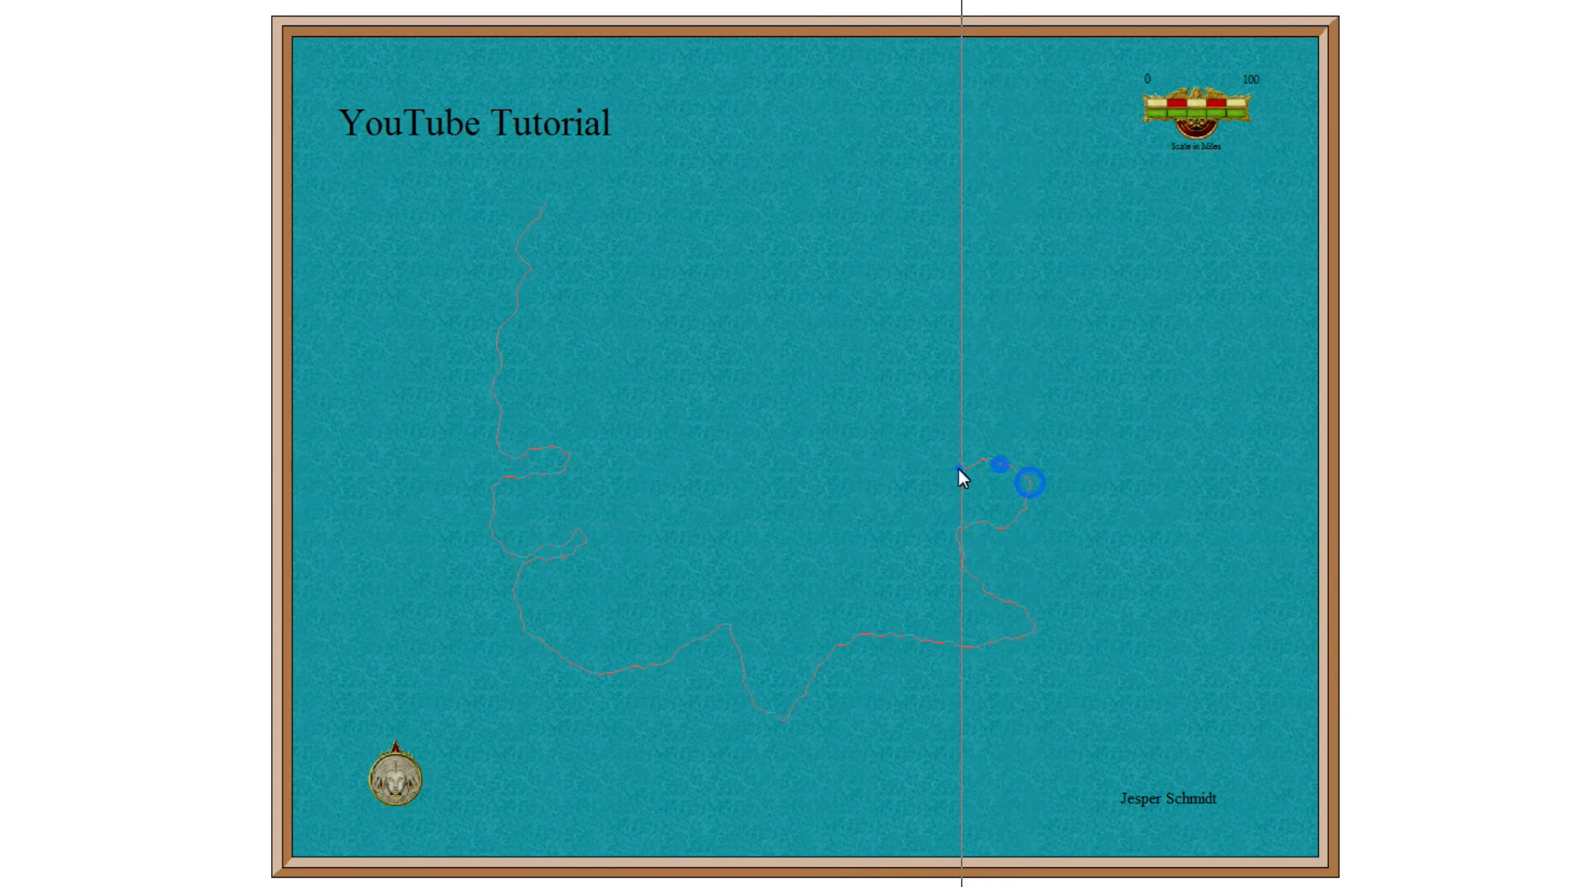
left_click(953, 466)
left_click(914, 465)
left_click(920, 446)
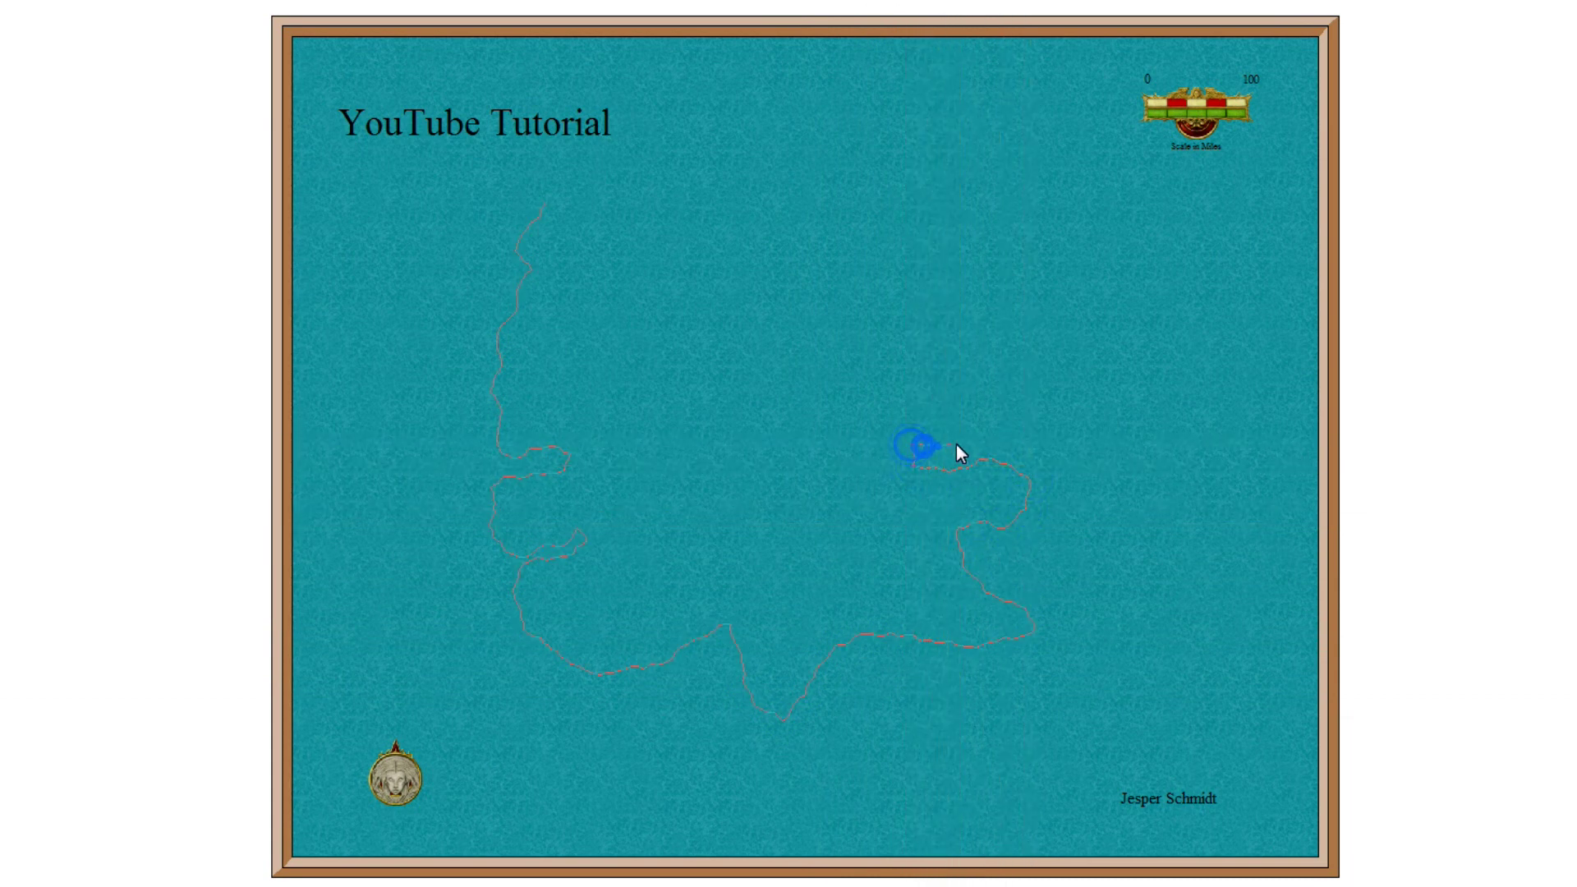
left_click(1027, 440)
left_click(1039, 381)
- Carve the northeast bay and tip, trace the north coast west, and close the landmass
left_click(959, 347)
left_click(903, 306)
left_click(910, 279)
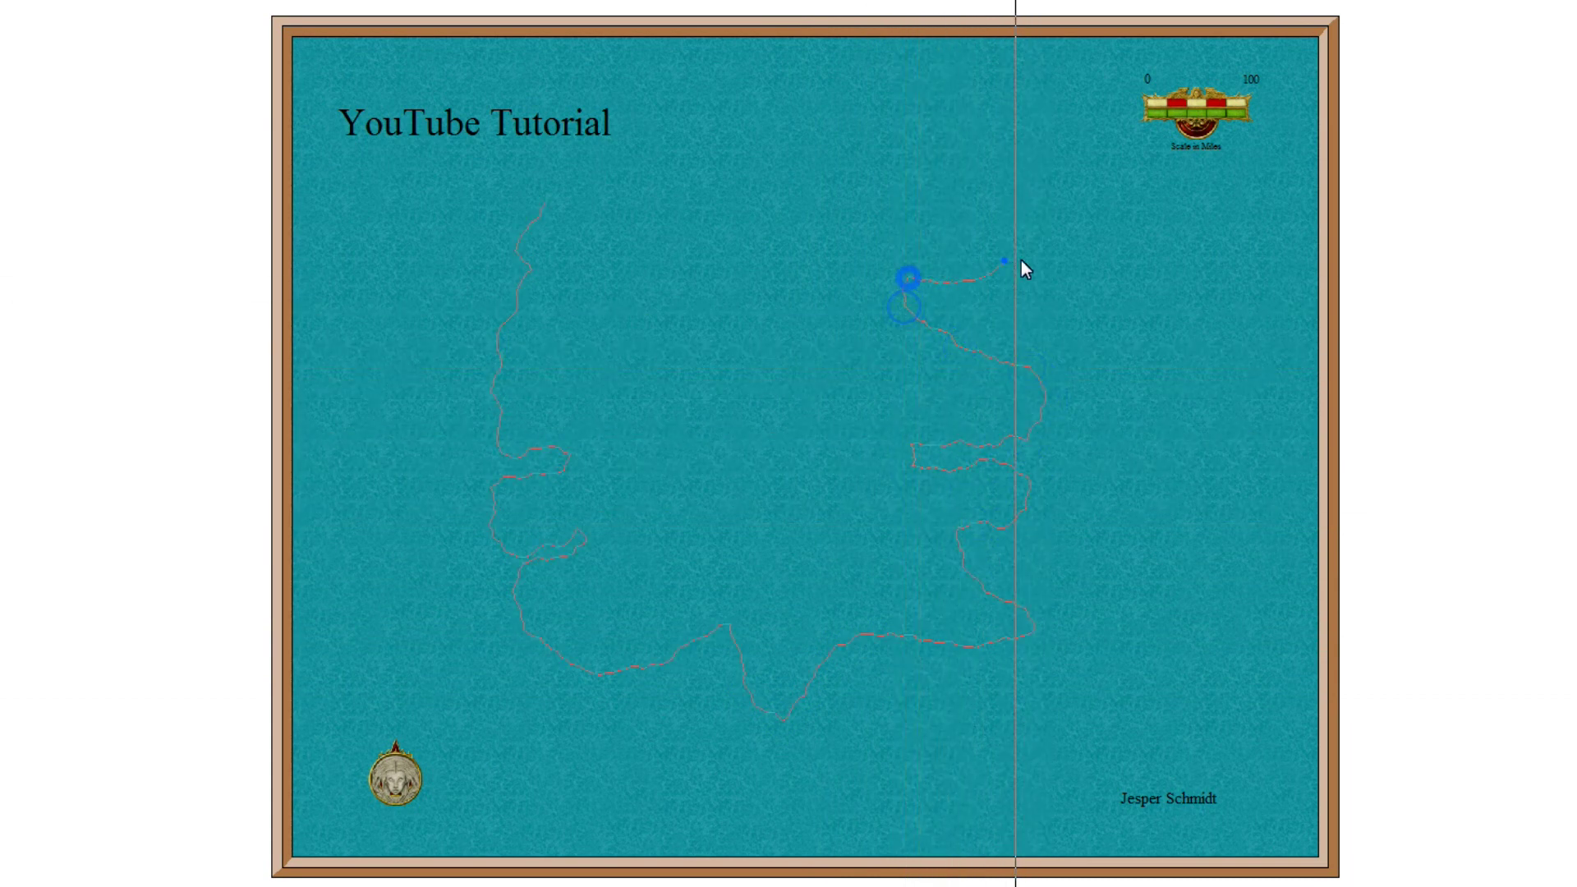
left_click(1002, 265)
left_click(1072, 244)
left_click(1100, 214)
left_click(1085, 179)
left_click(1057, 148)
left_click(1001, 118)
left_click(901, 145)
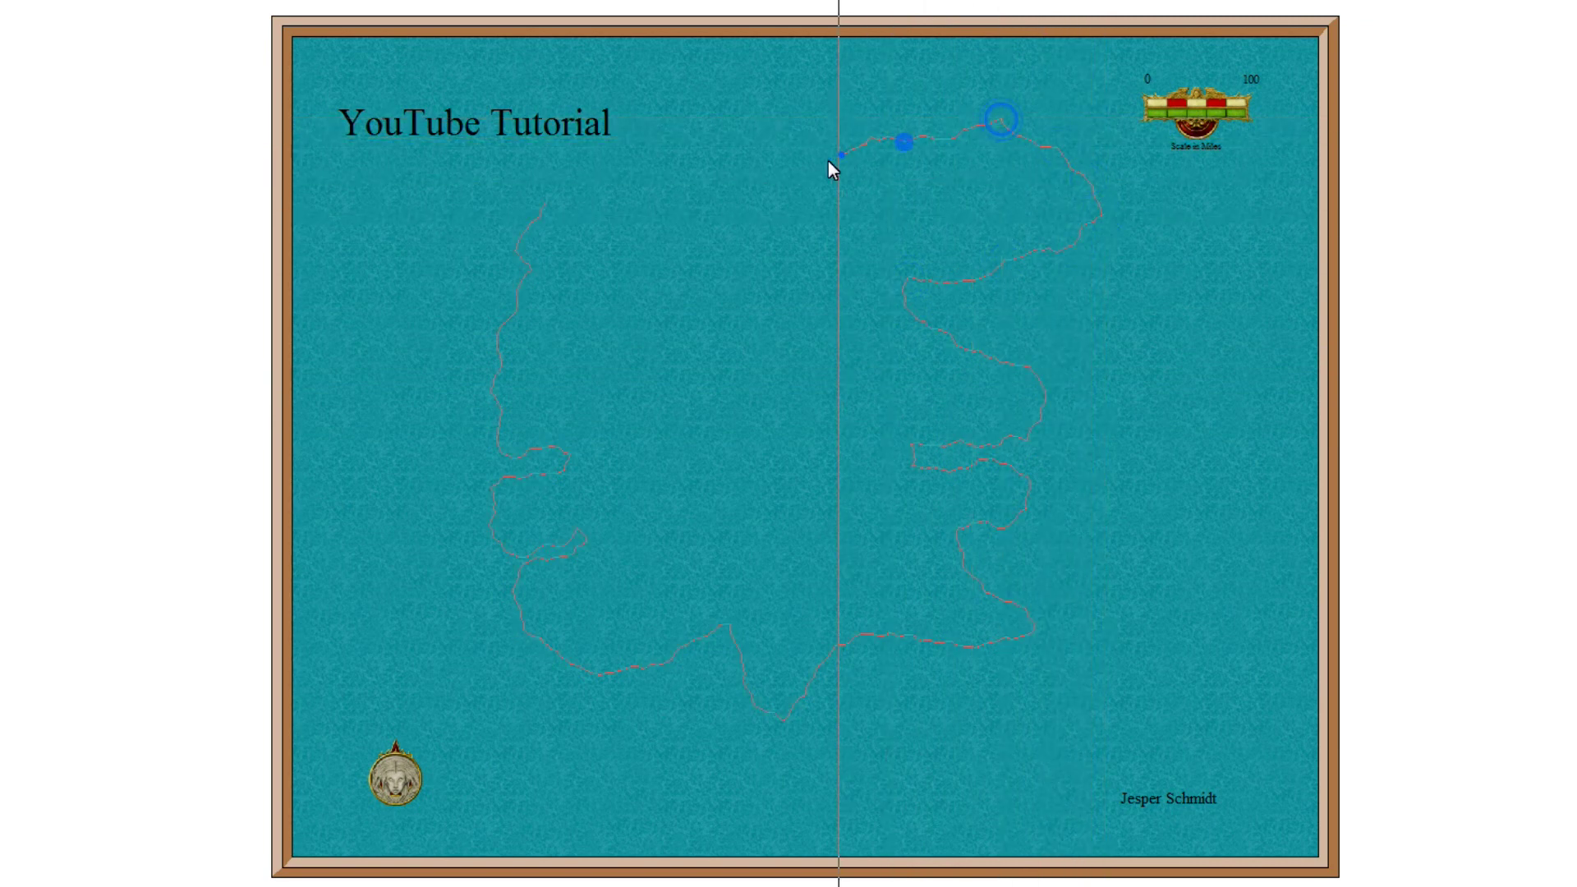
left_click(841, 155)
left_click(800, 155)
left_click(749, 151)
left_click(682, 177)
left_click(651, 183)
left_click(617, 174)
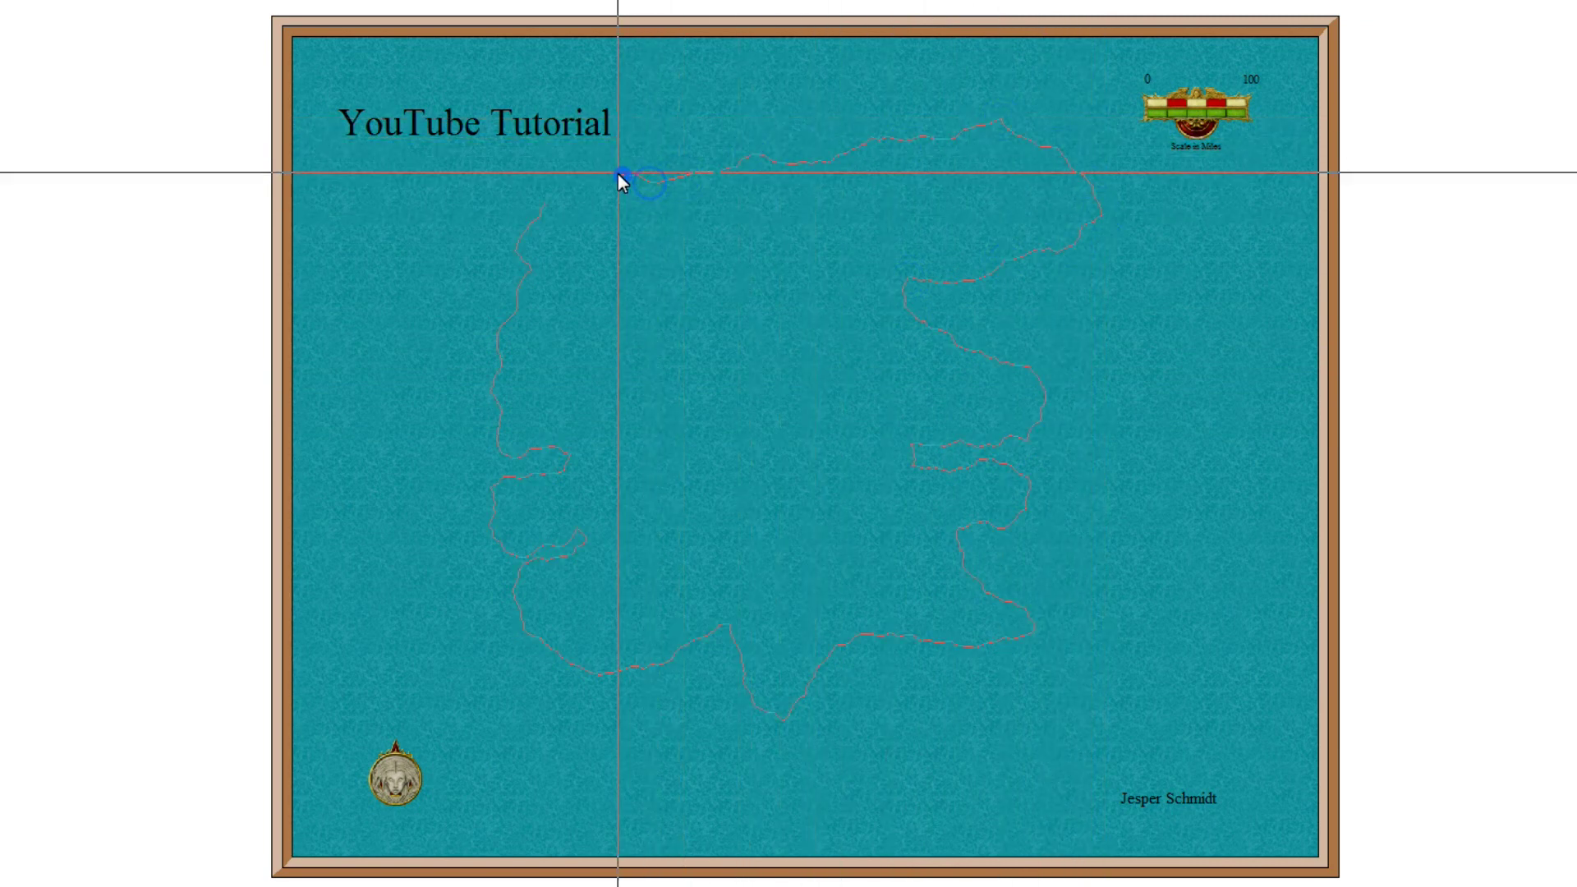
left_click(605, 174)
left_click(577, 183)
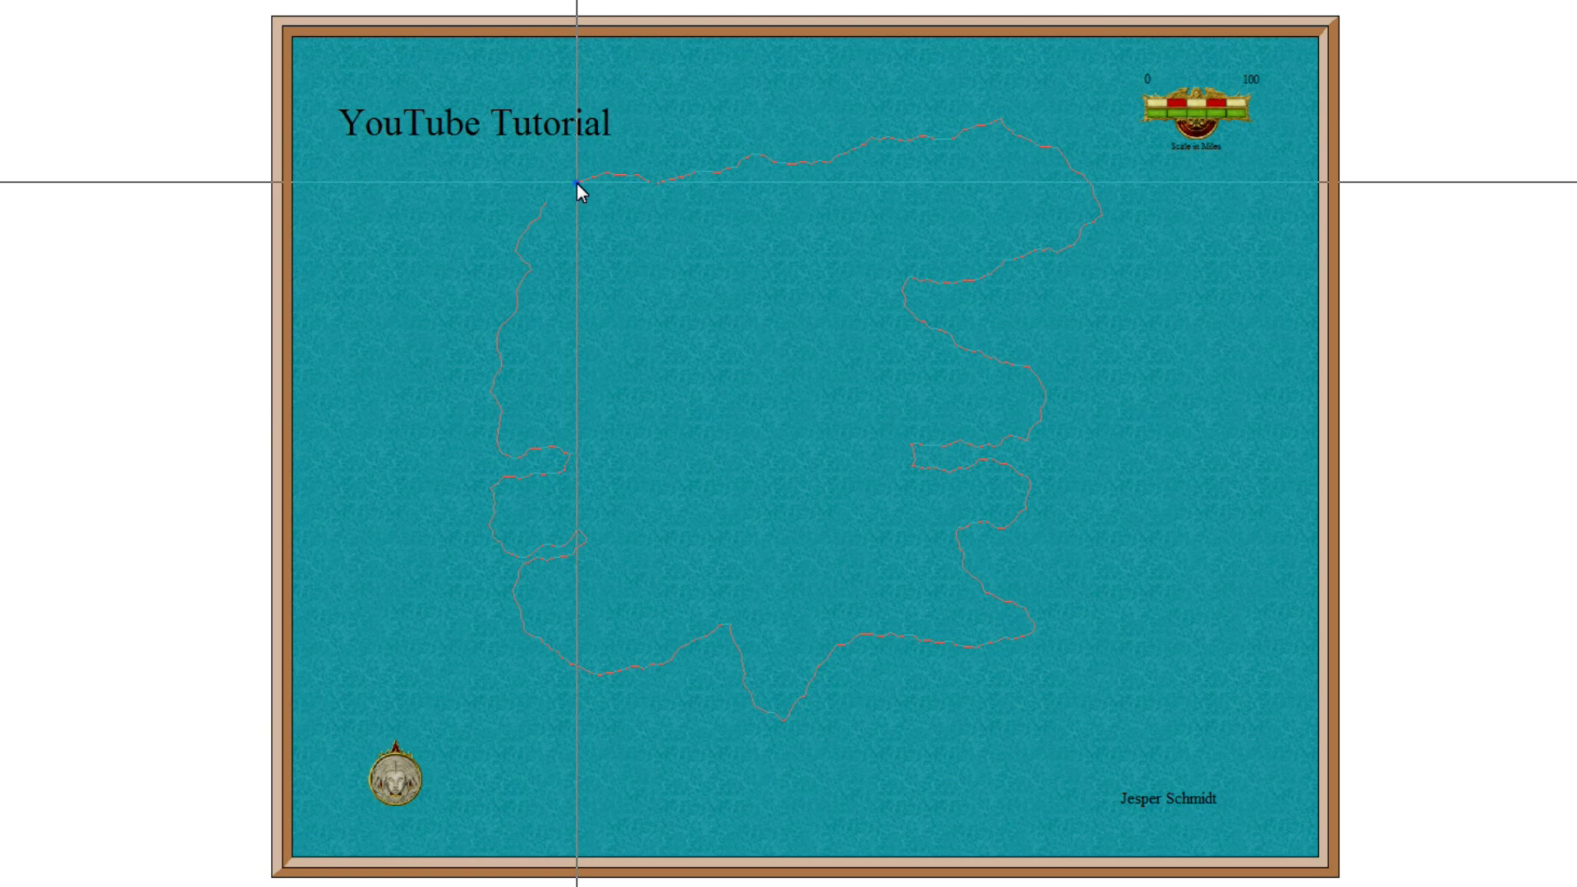
right_click(577, 184)
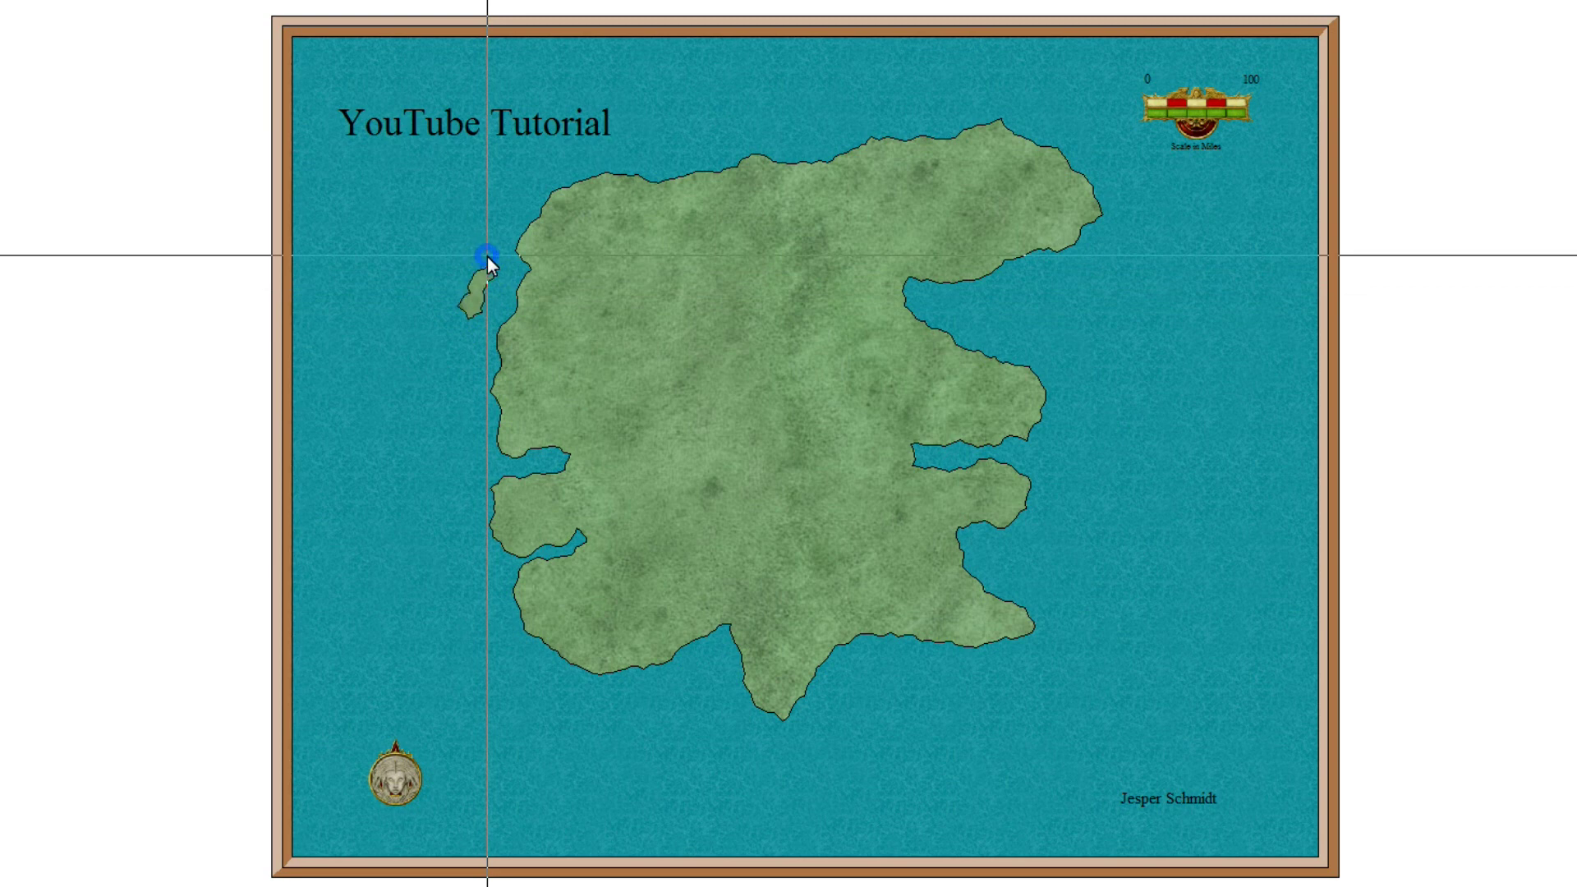
- Draw a small three-point islet beside the west bay
left_click(456, 458)
left_click(458, 501)
left_click(473, 455)
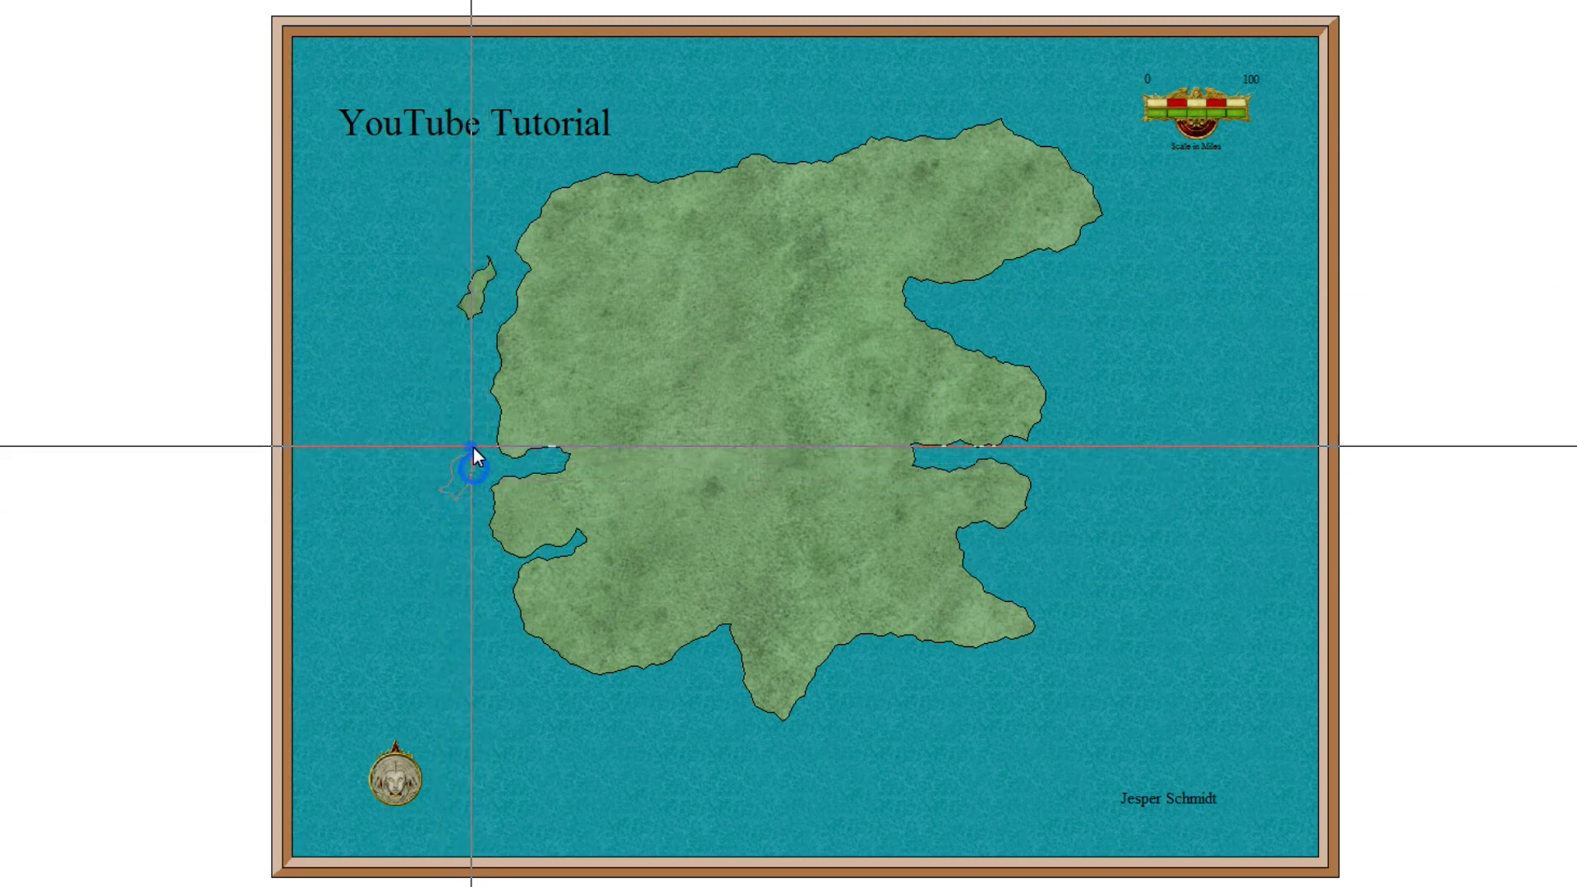
right_click(474, 453)
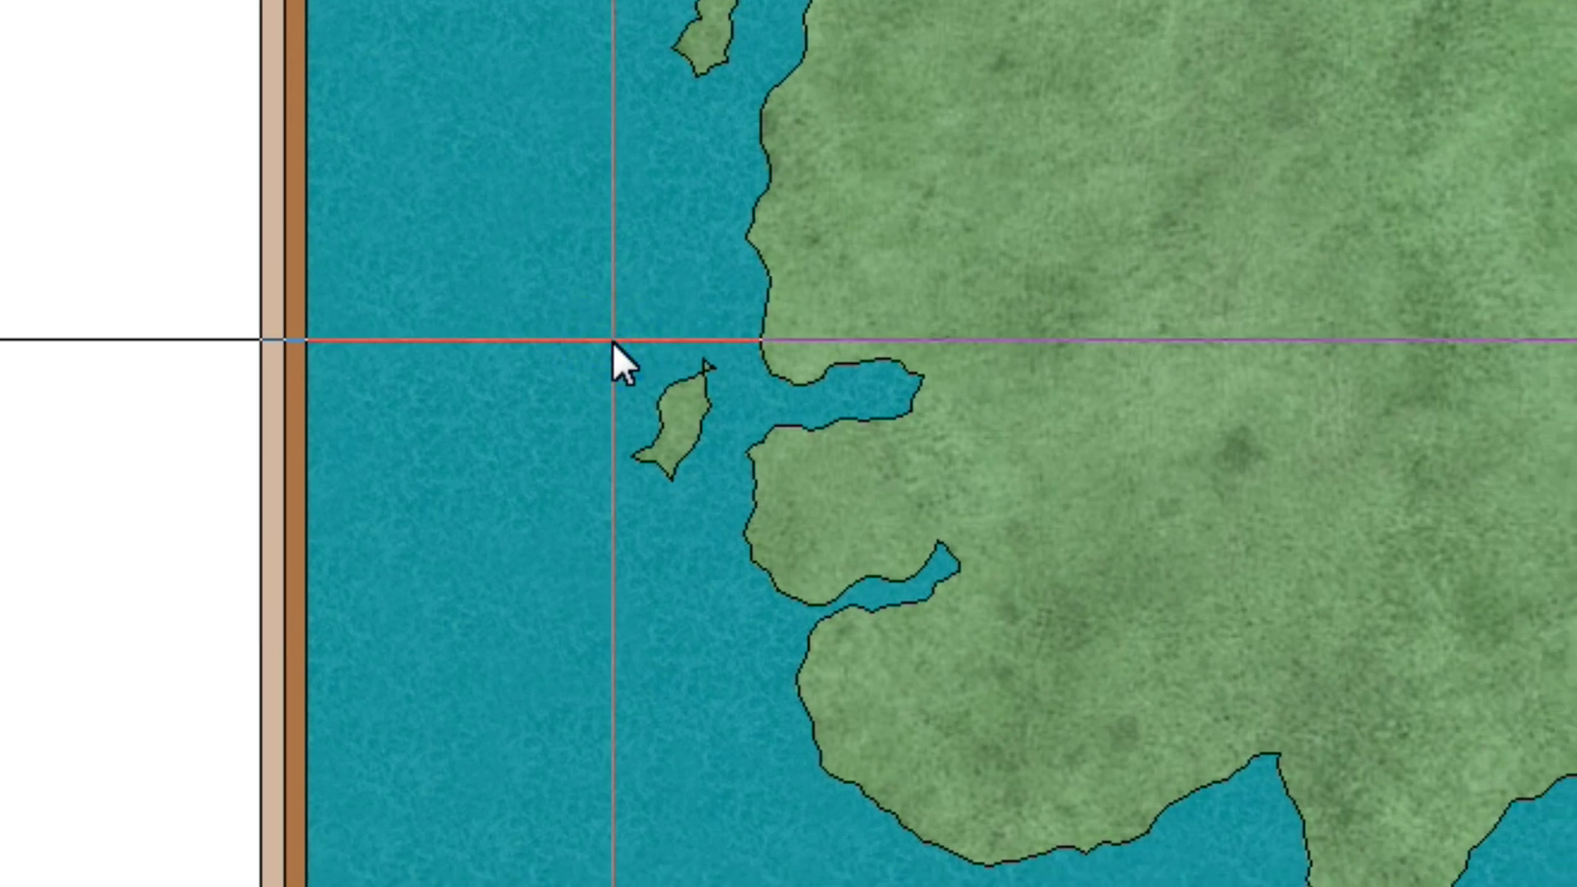
- Select the islet beside the west bay with a selection window and Do It
left_click_drag(613, 342, 732, 494)
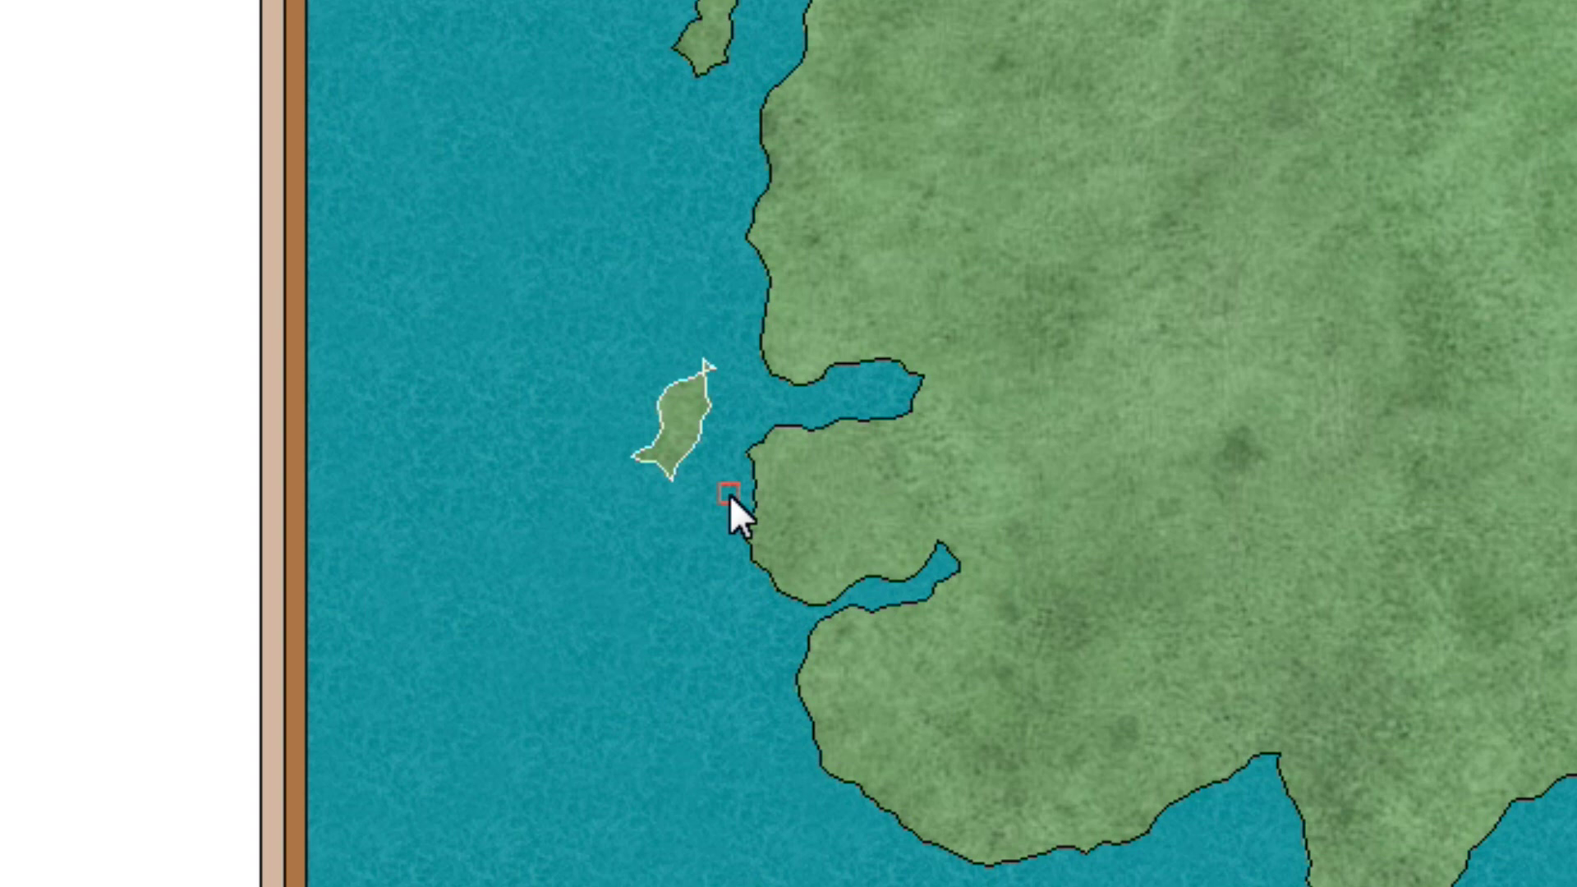
left_click_drag(729, 495, 251, 696)
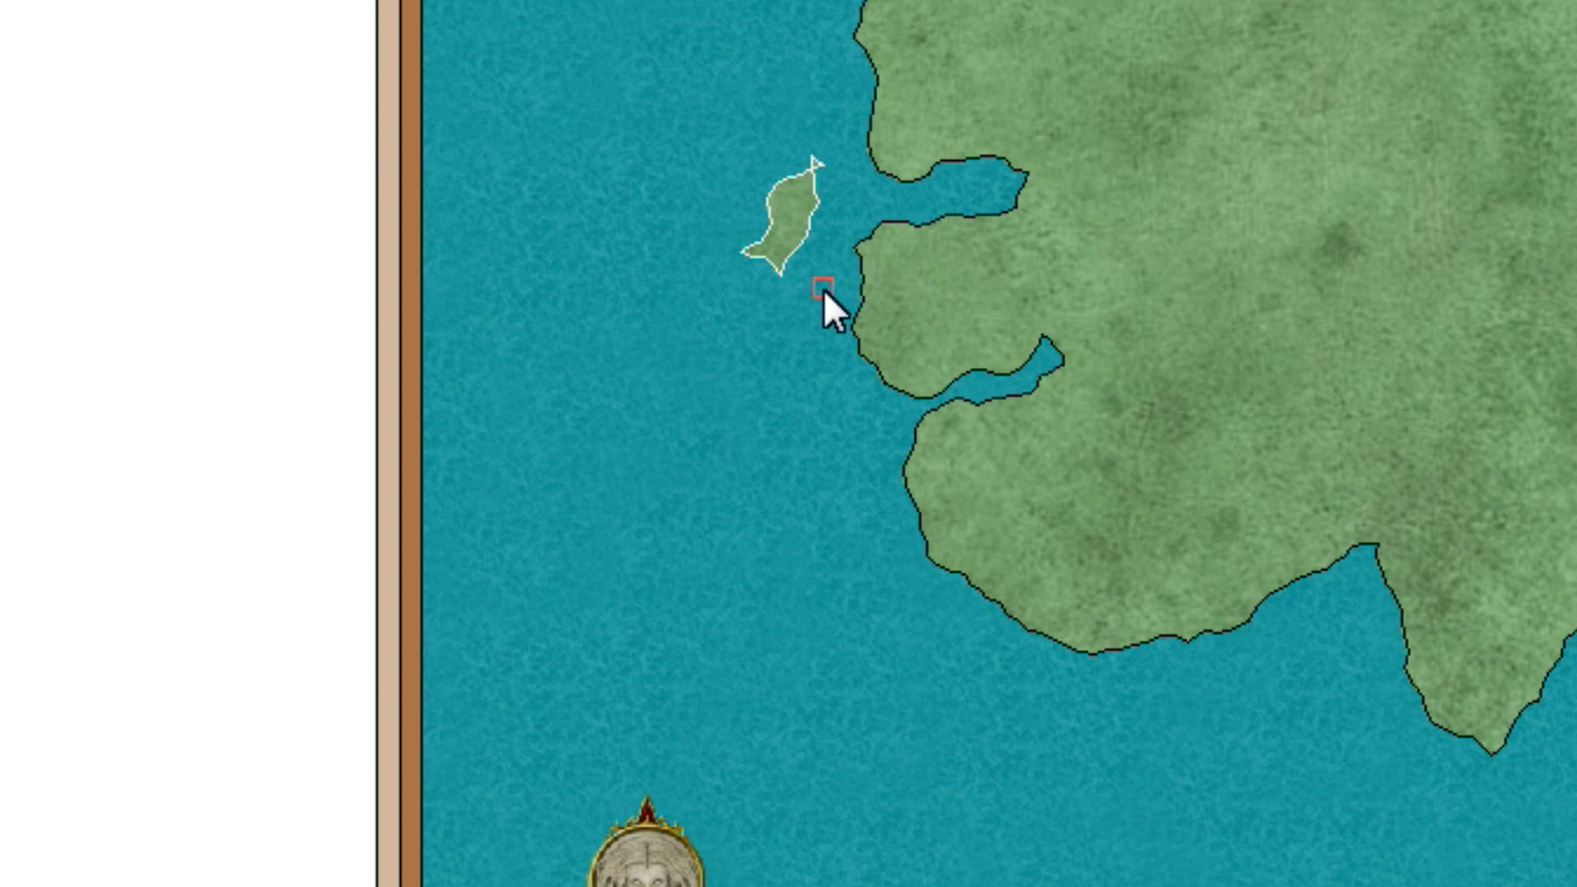
right_click(824, 294)
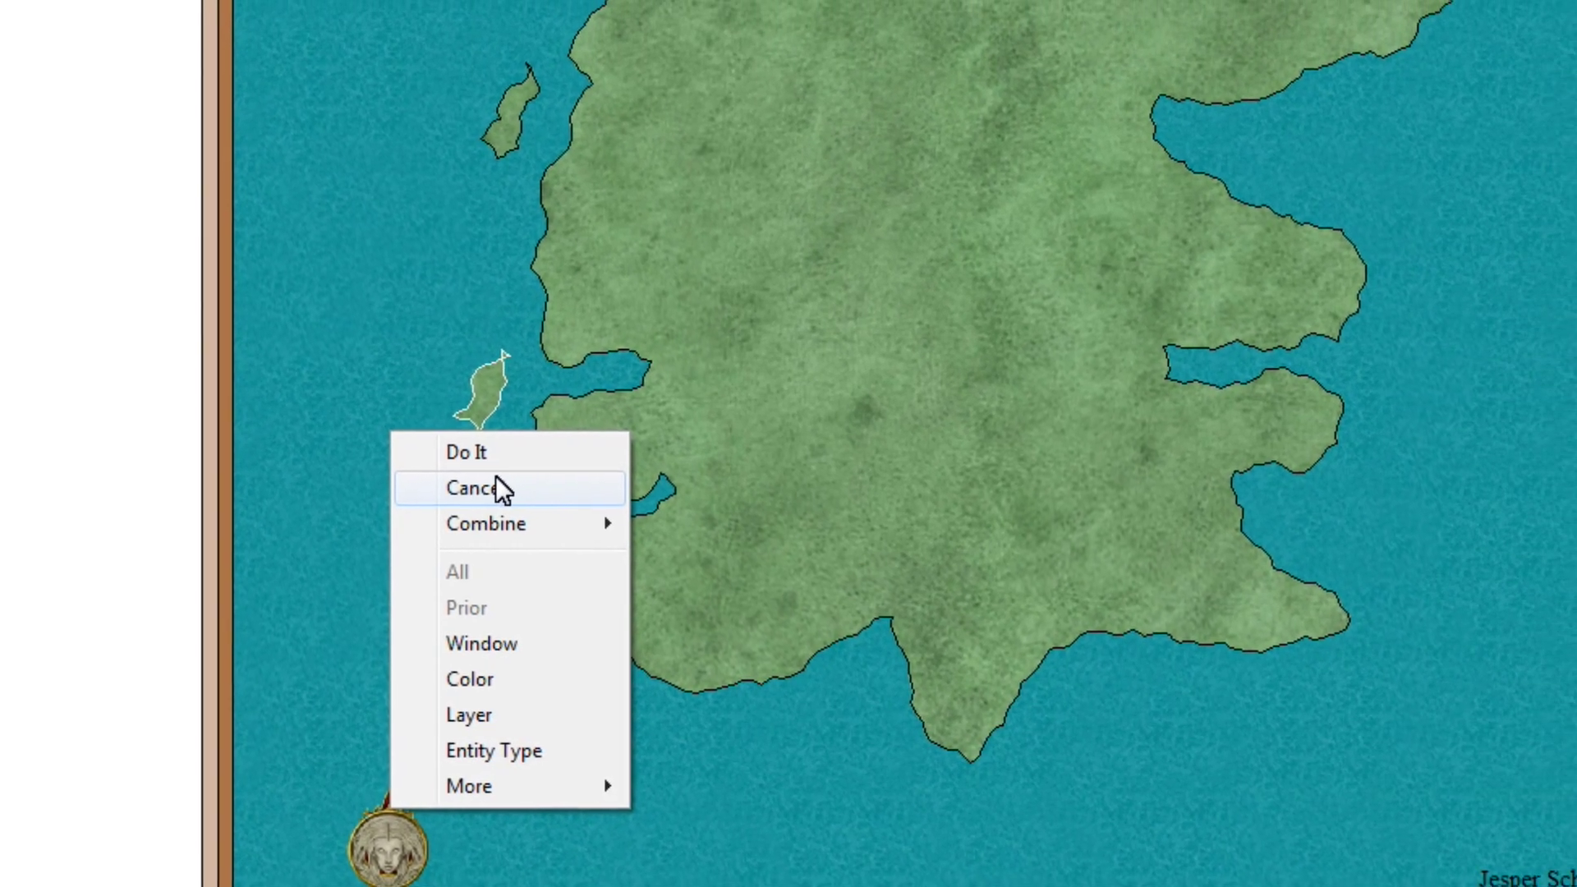
left_click(476, 468)
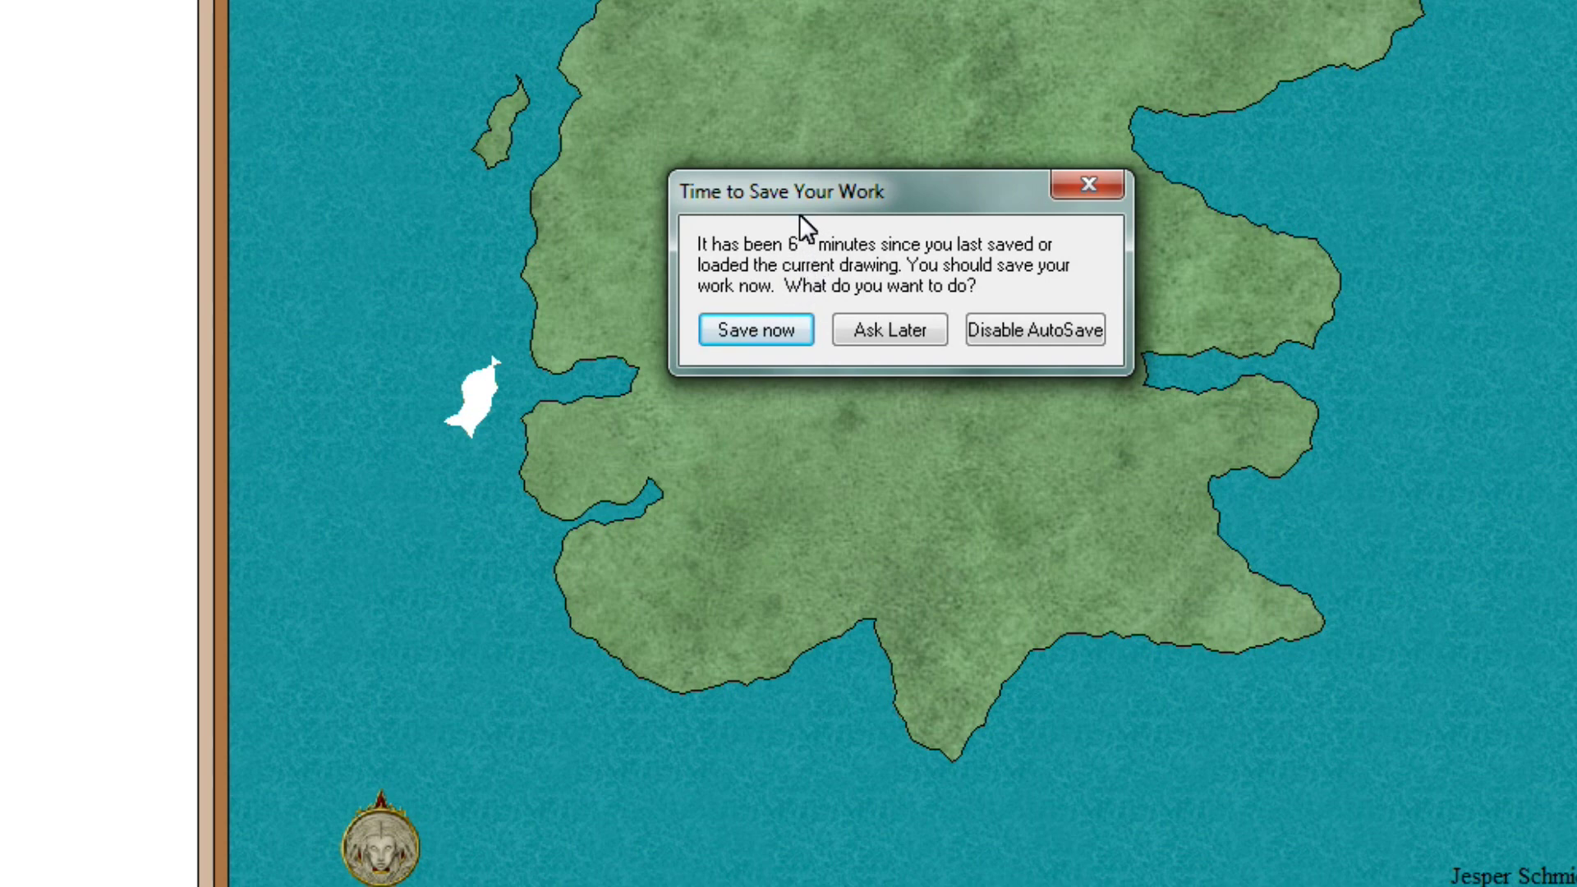
- Save the map from the Time to Save Your Work reminder
left_click(763, 329)
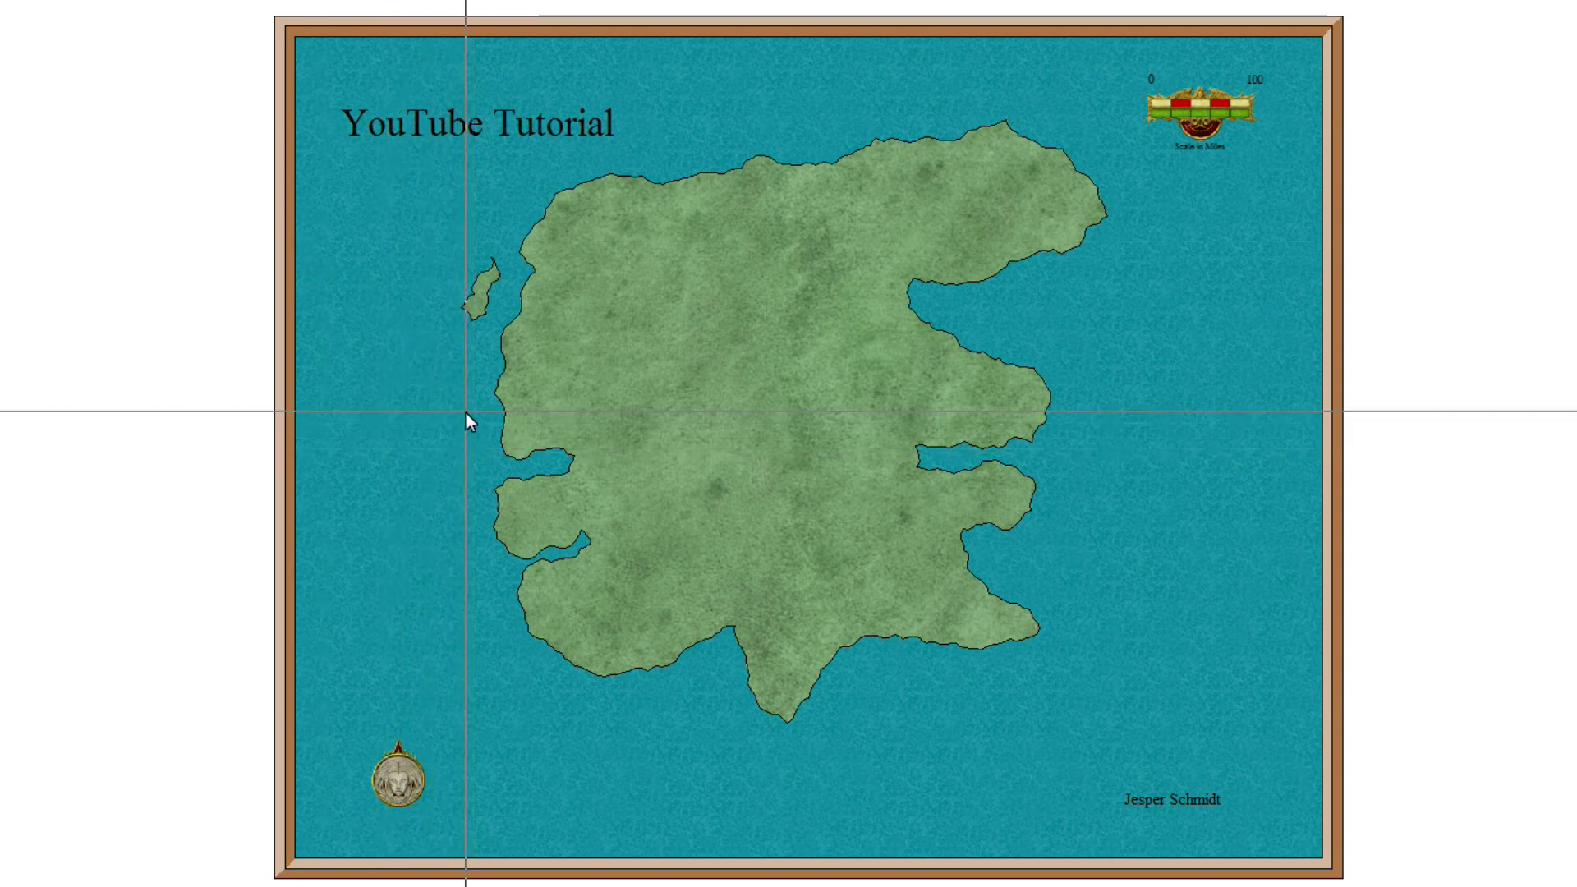
- Outline a small islet off the west and southwest coast
left_click(462, 412)
left_click(468, 454)
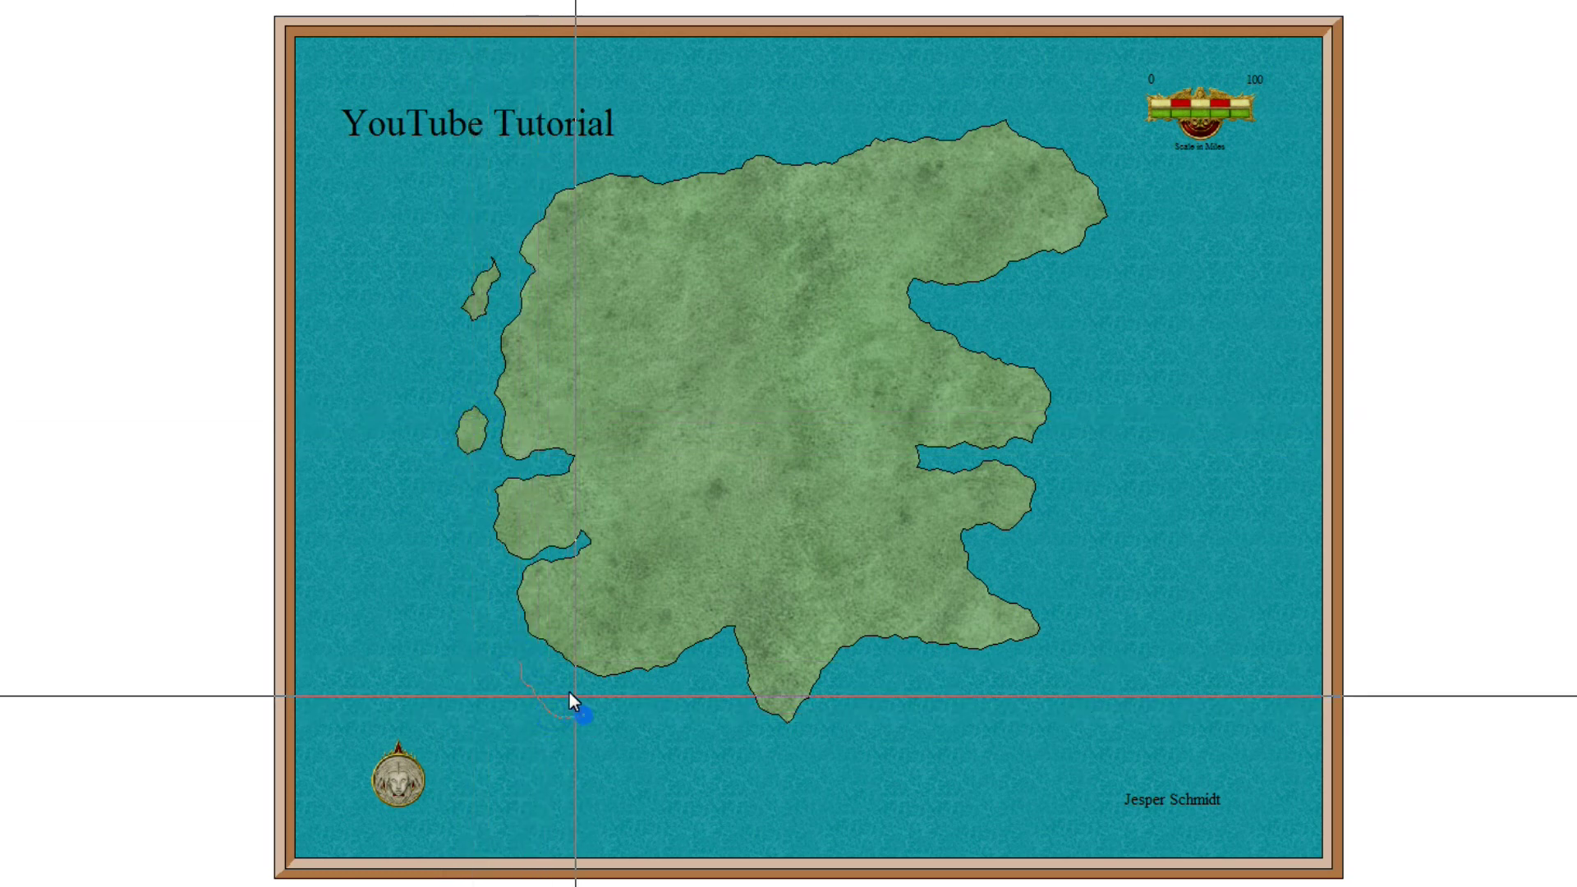
left_click(568, 692)
left_click(550, 675)
right_click(526, 662)
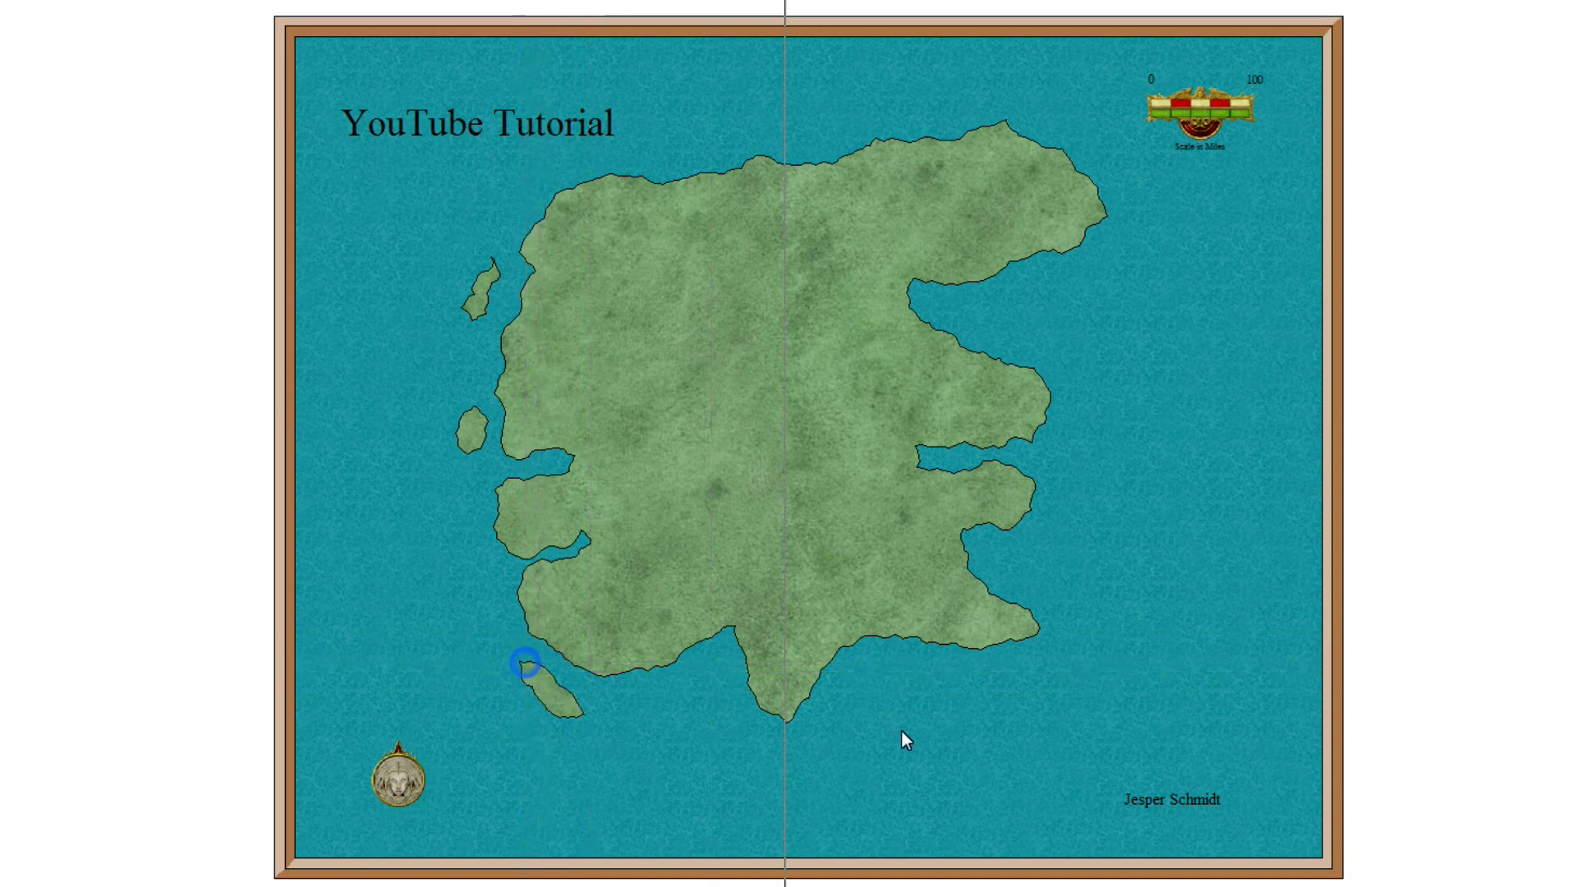
- Draw a larger island off the continent's south coast
left_click(901, 659)
left_click(873, 680)
left_click(851, 753)
left_click(876, 802)
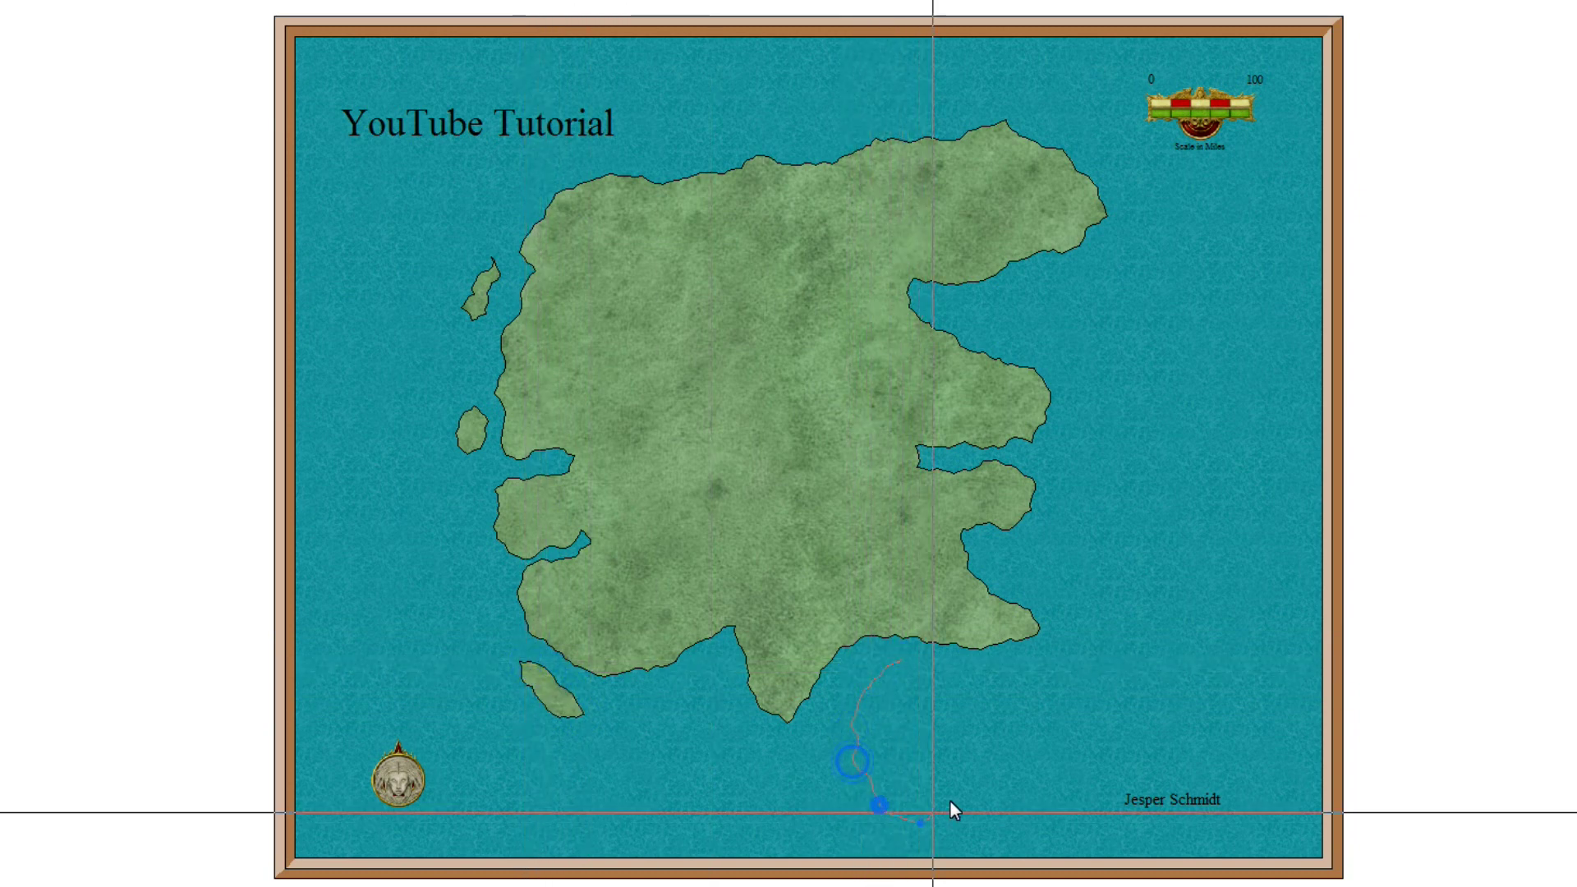
left_click(919, 816)
left_click(950, 795)
left_click(939, 749)
left_click(939, 698)
right_click(926, 657)
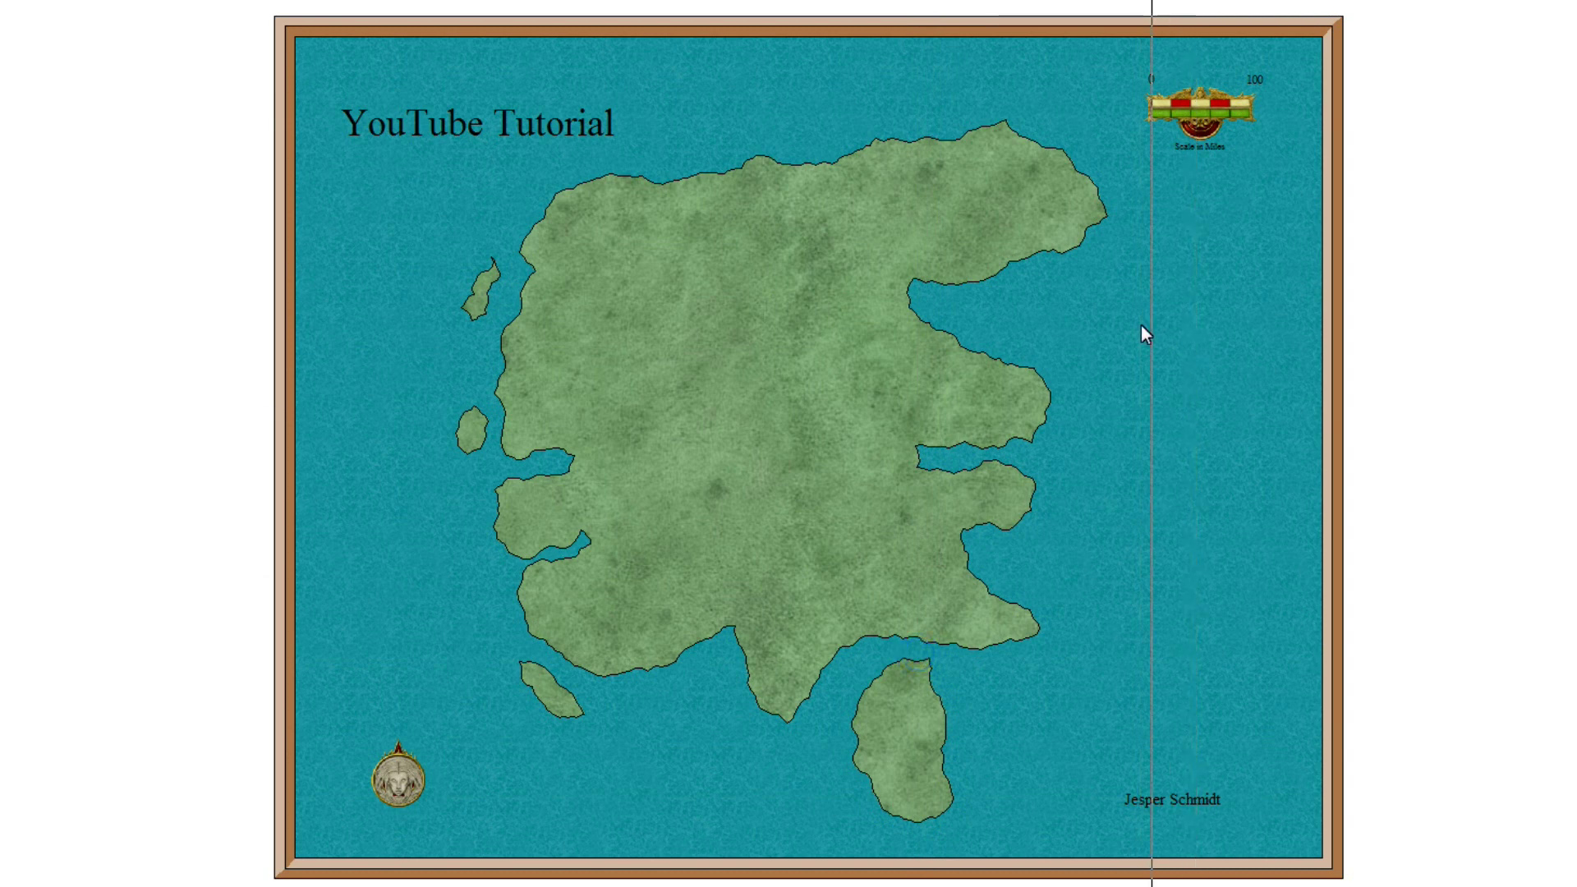
- Add two tiny islets beside the northeast cape
left_click(1113, 179)
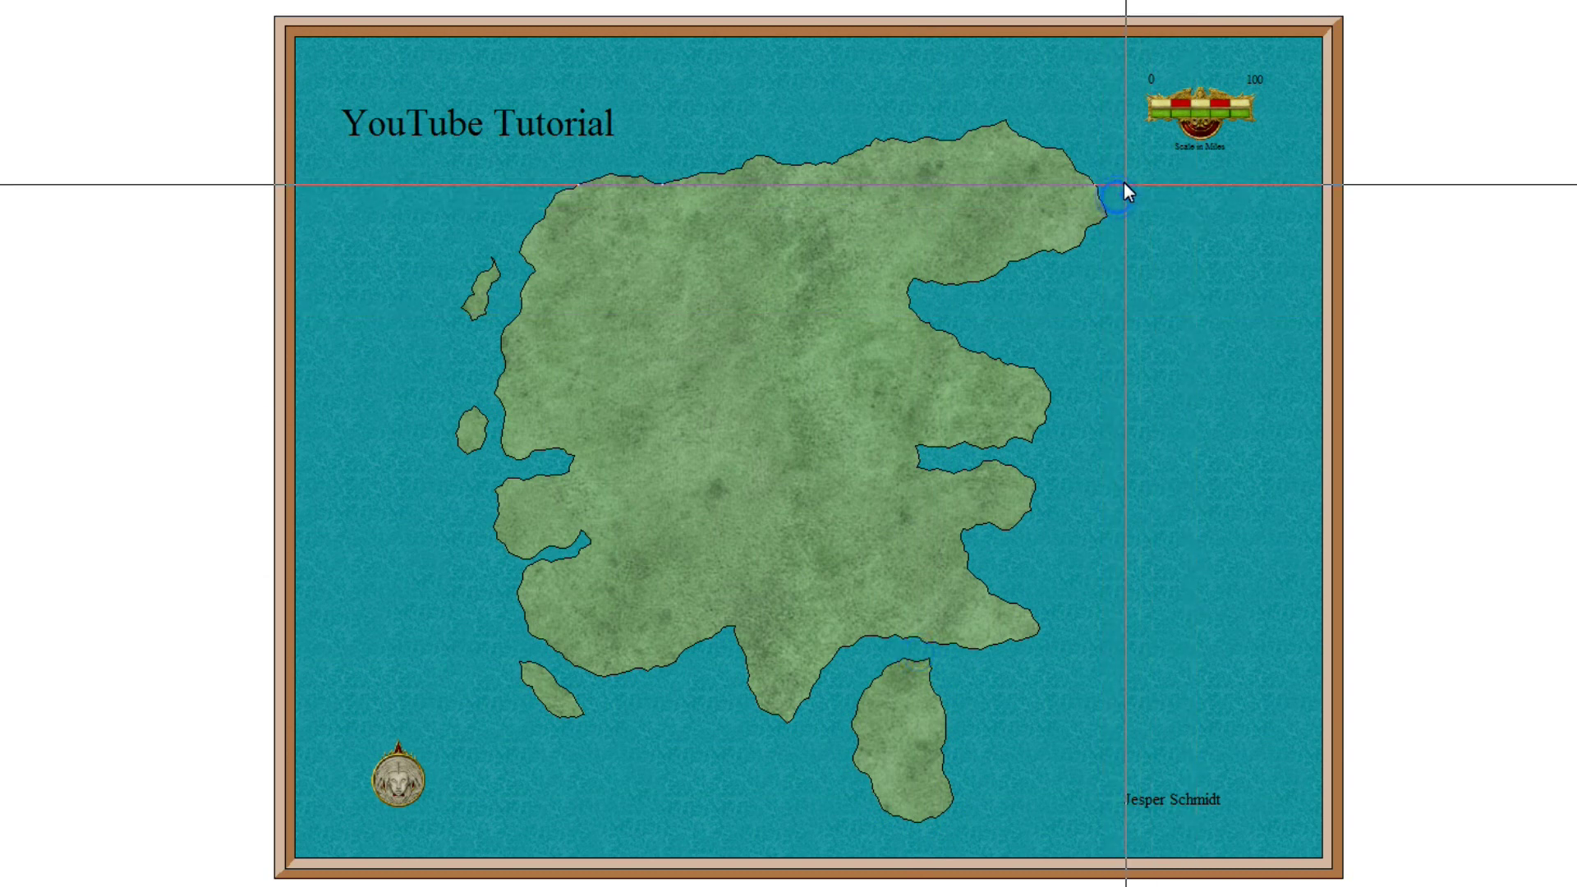
right_click(1123, 210)
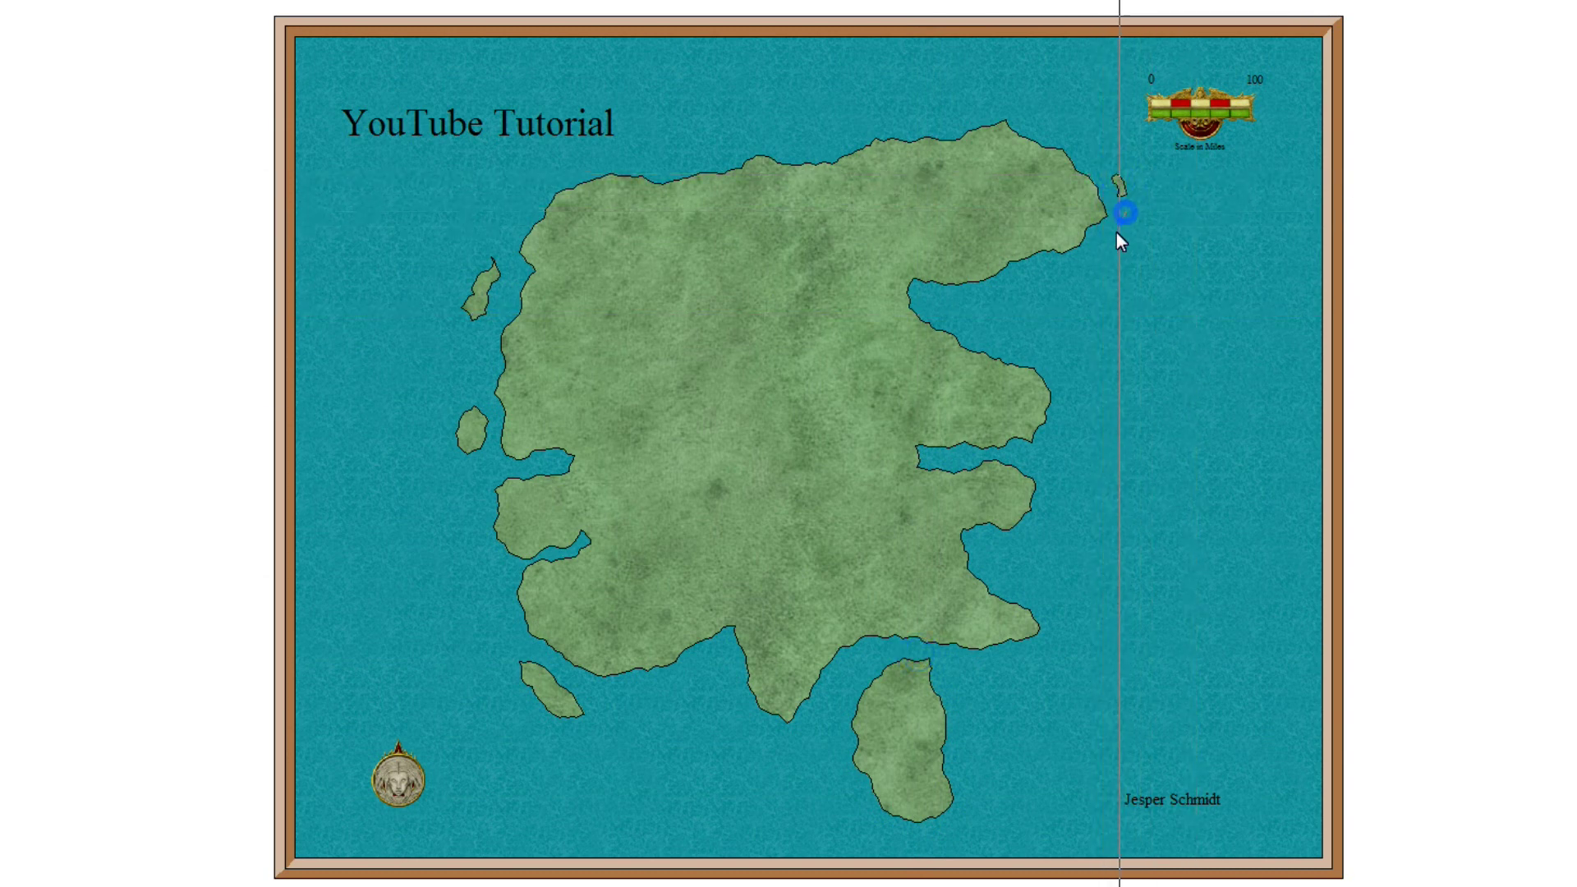
left_click(1120, 239)
right_click(1125, 228)
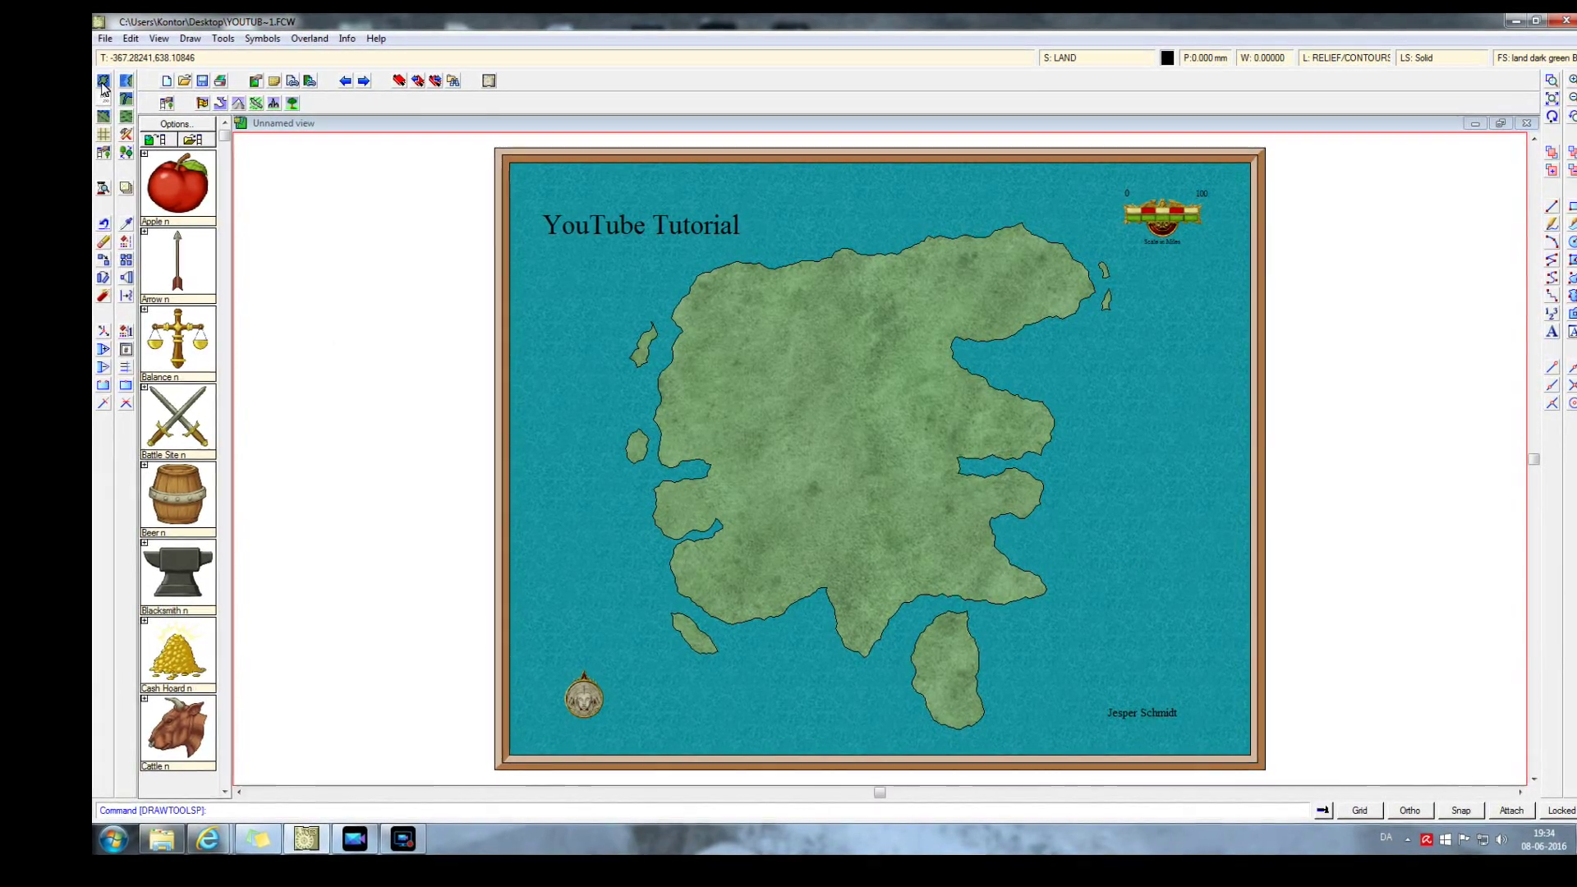
key("Return")
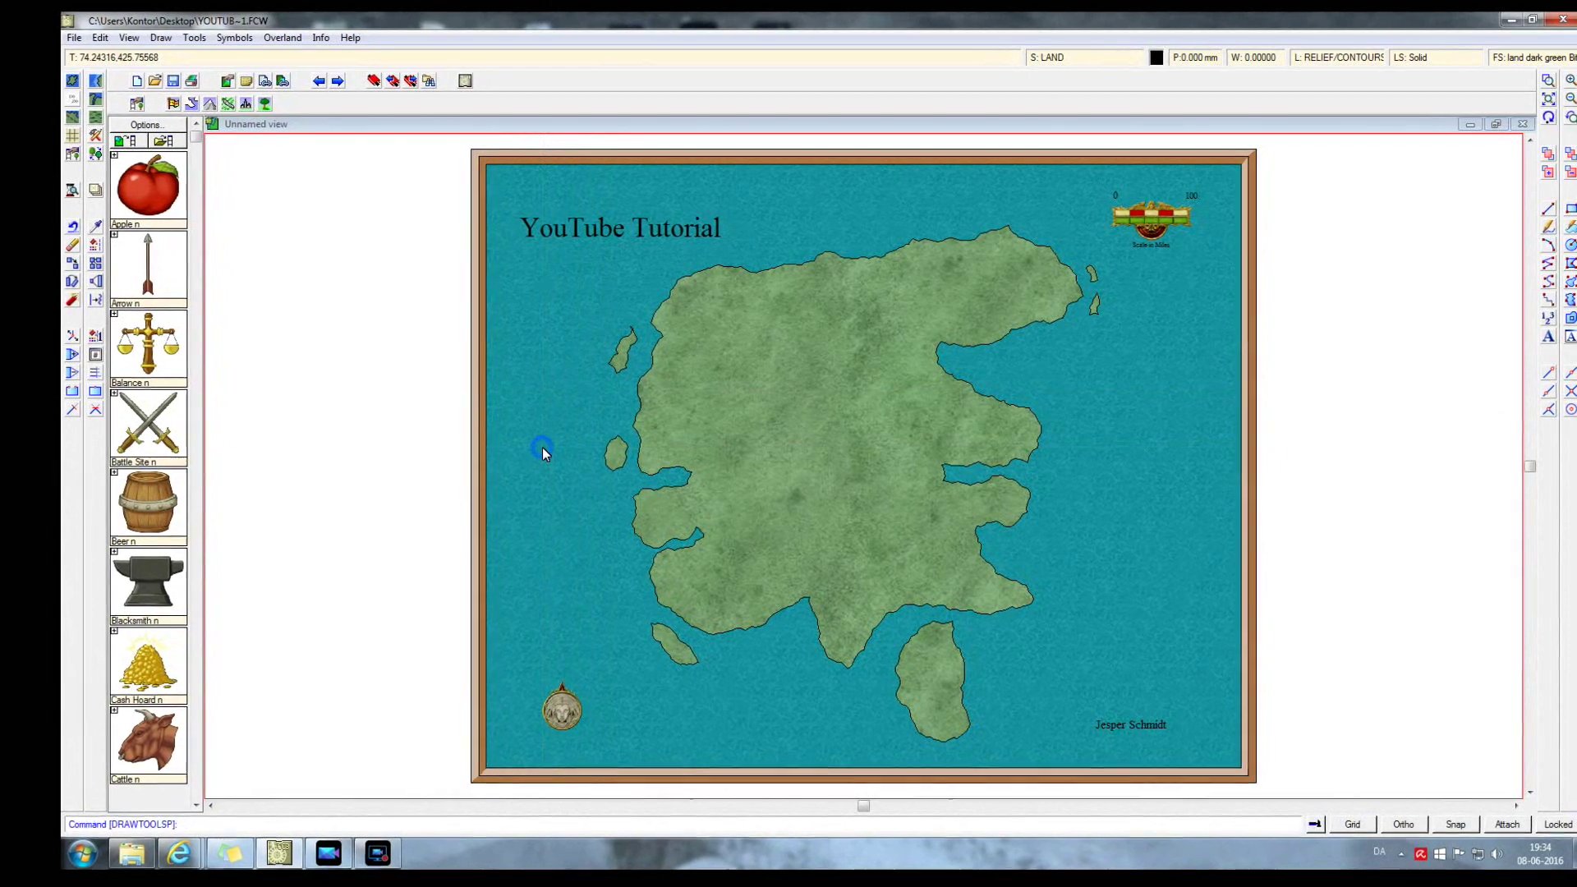
key("Escape")
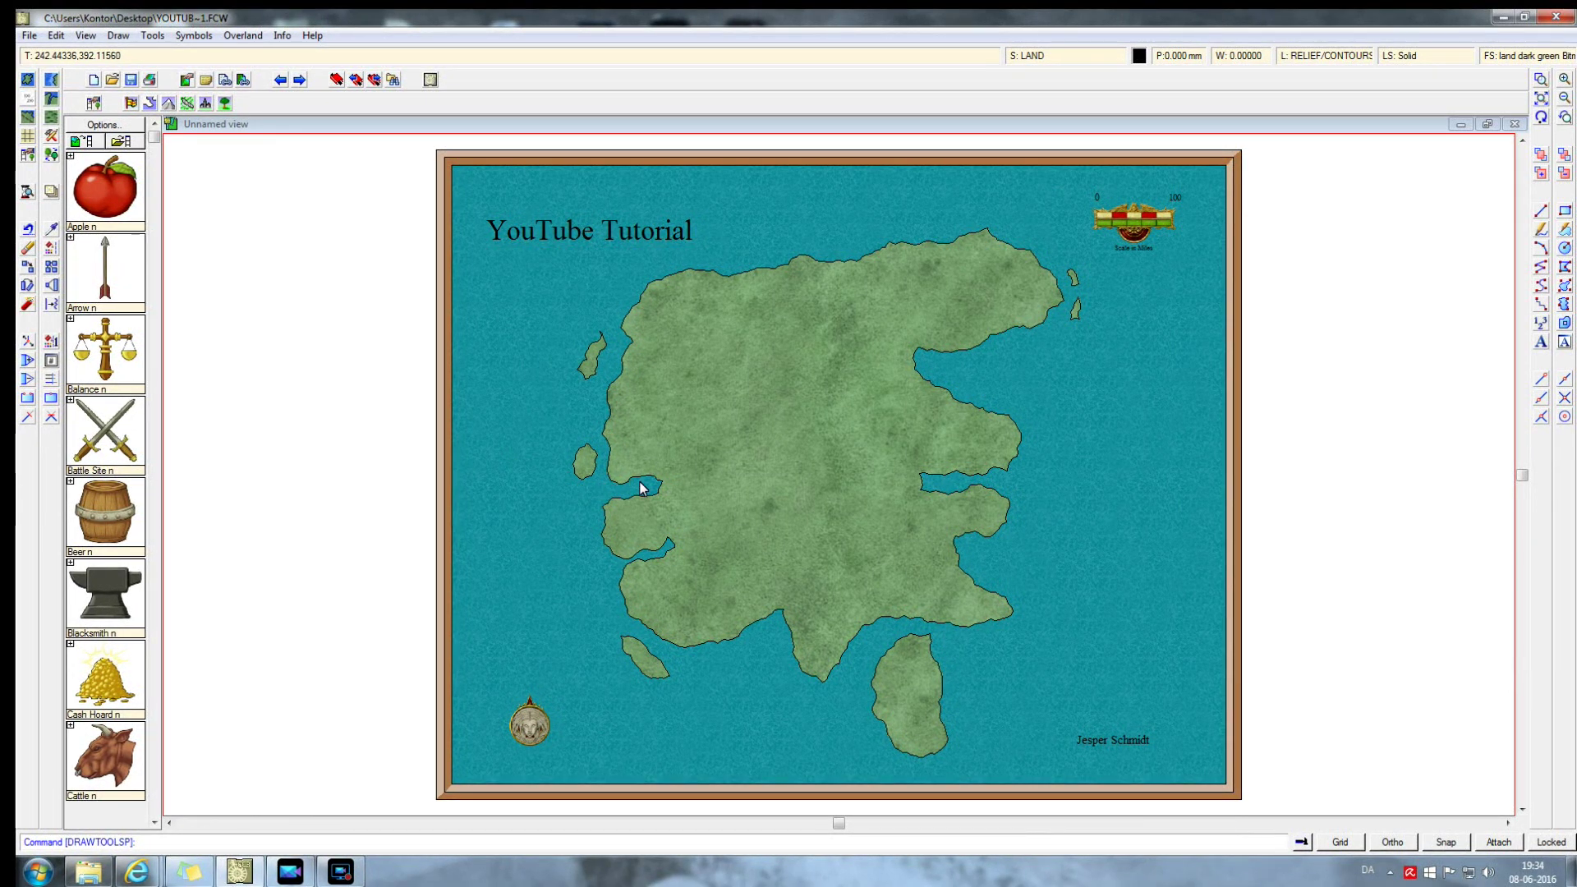
left_click(1540, 82)
left_click(940, 229)
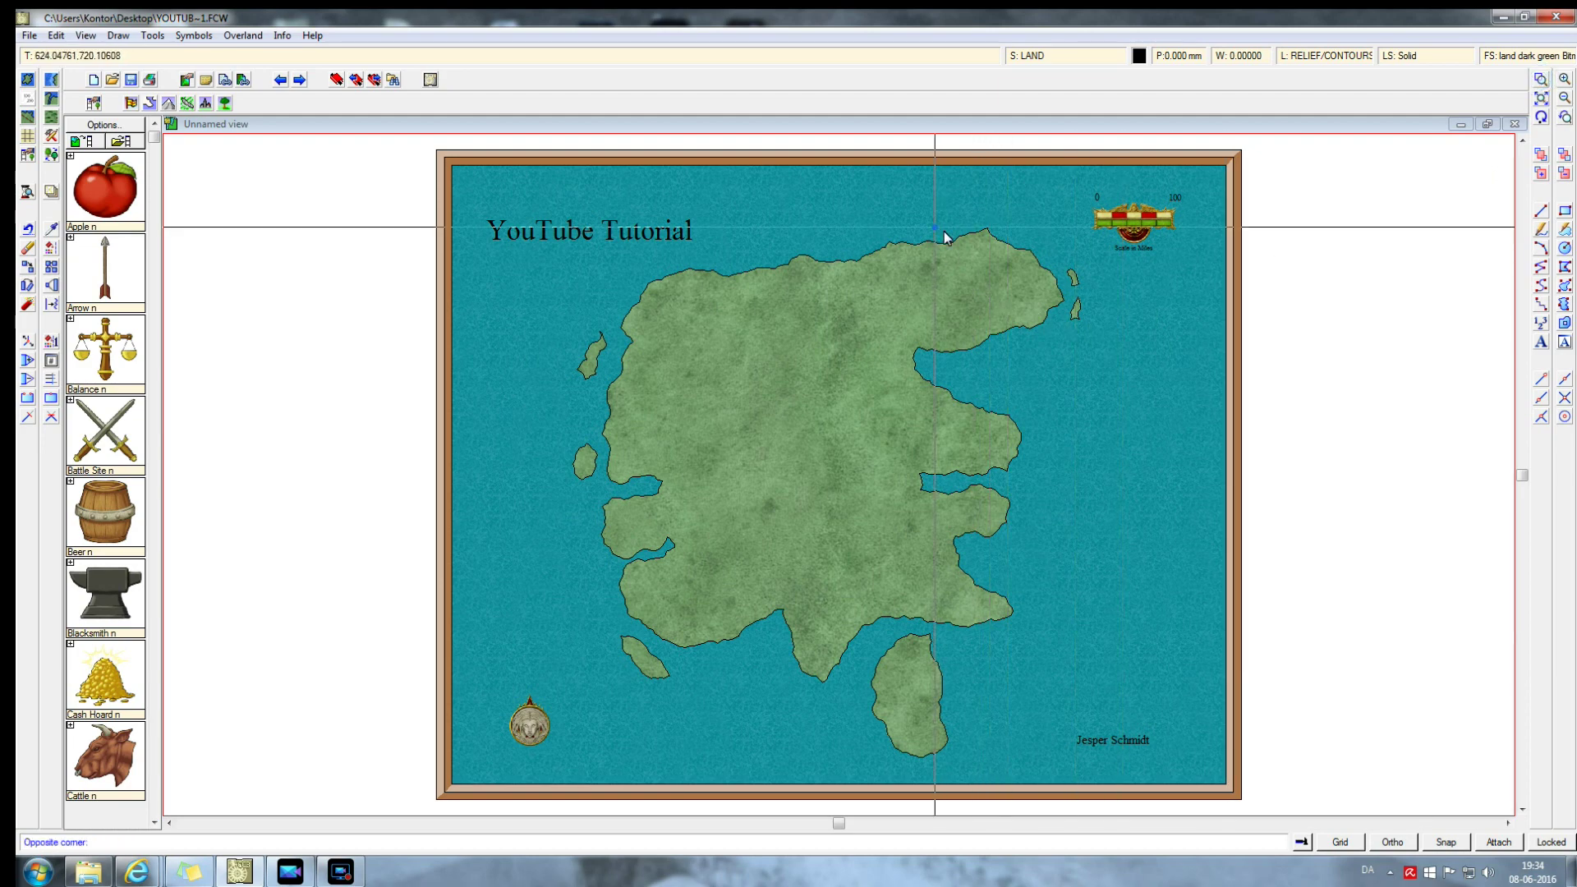
left_click(1086, 324)
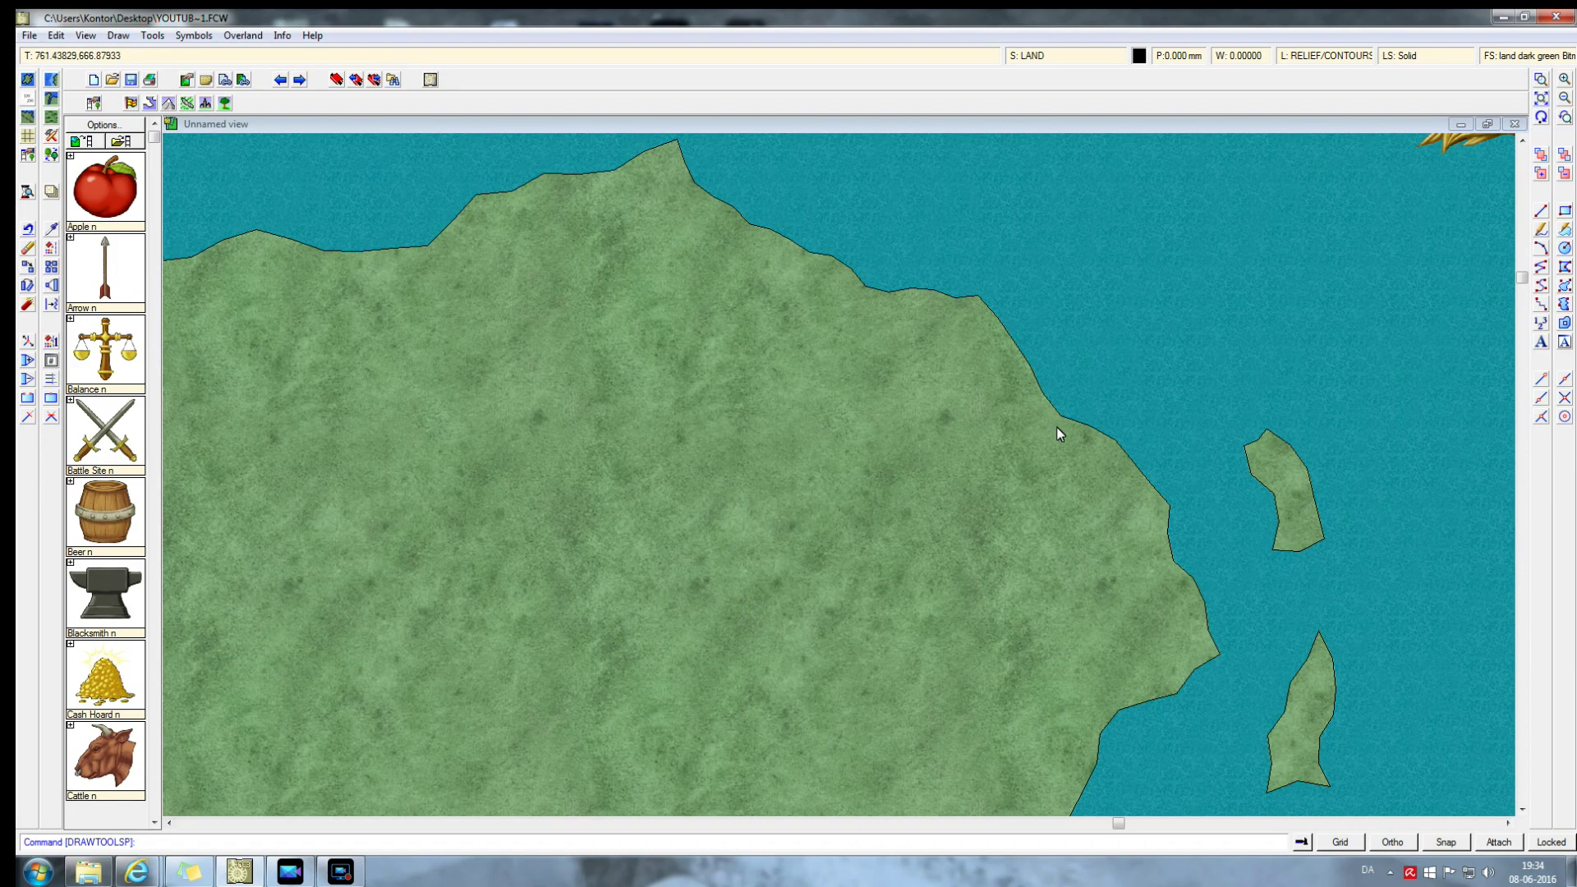
right_click(1069, 402)
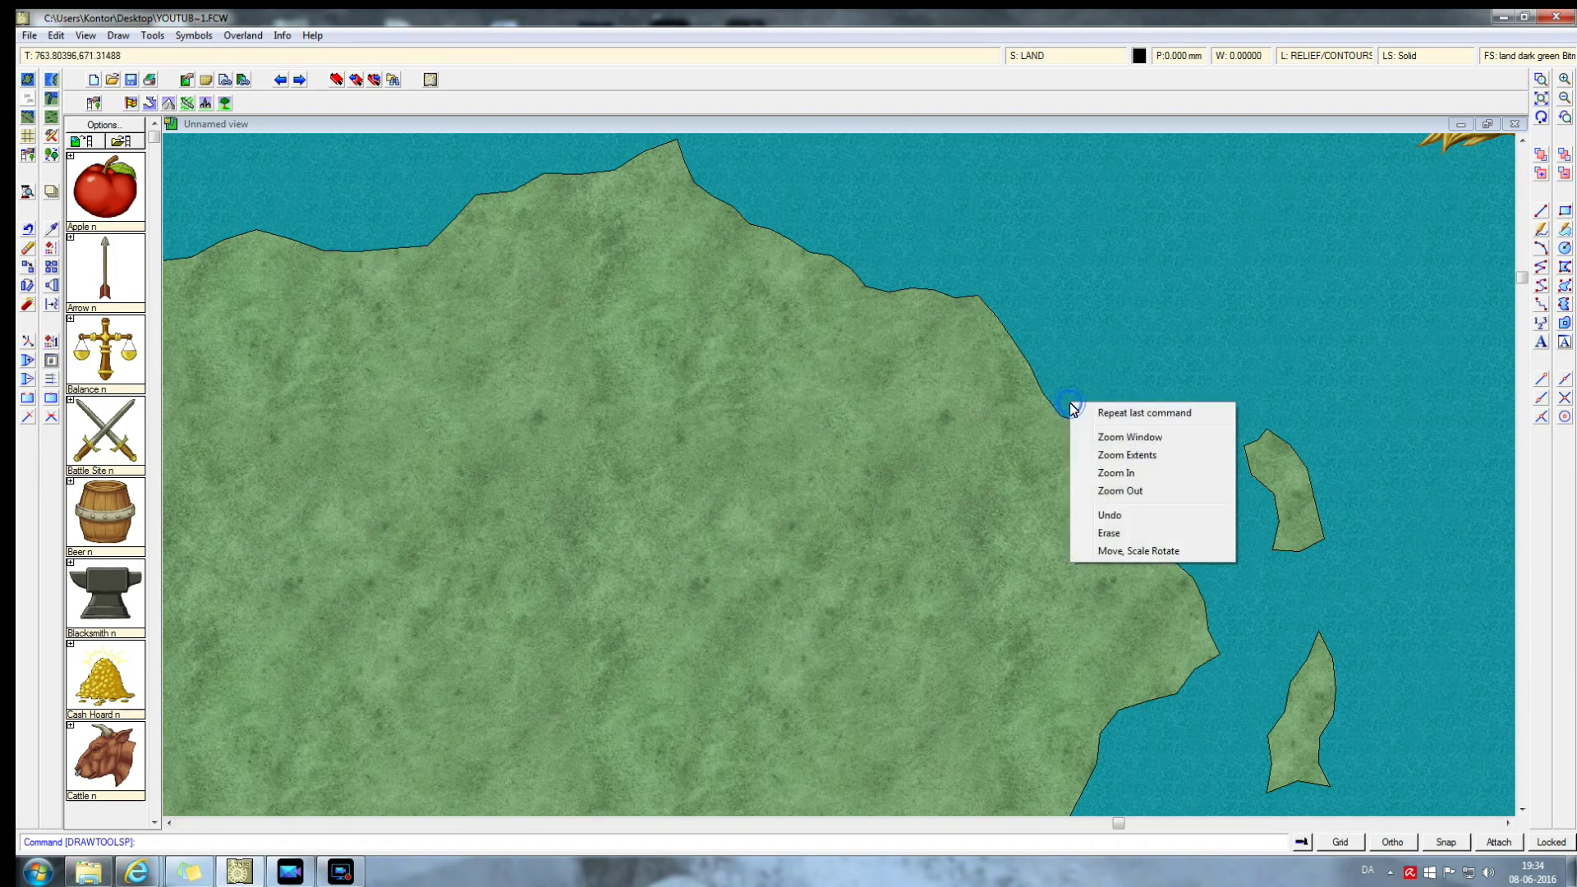
left_click(1082, 410)
left_click(1540, 97)
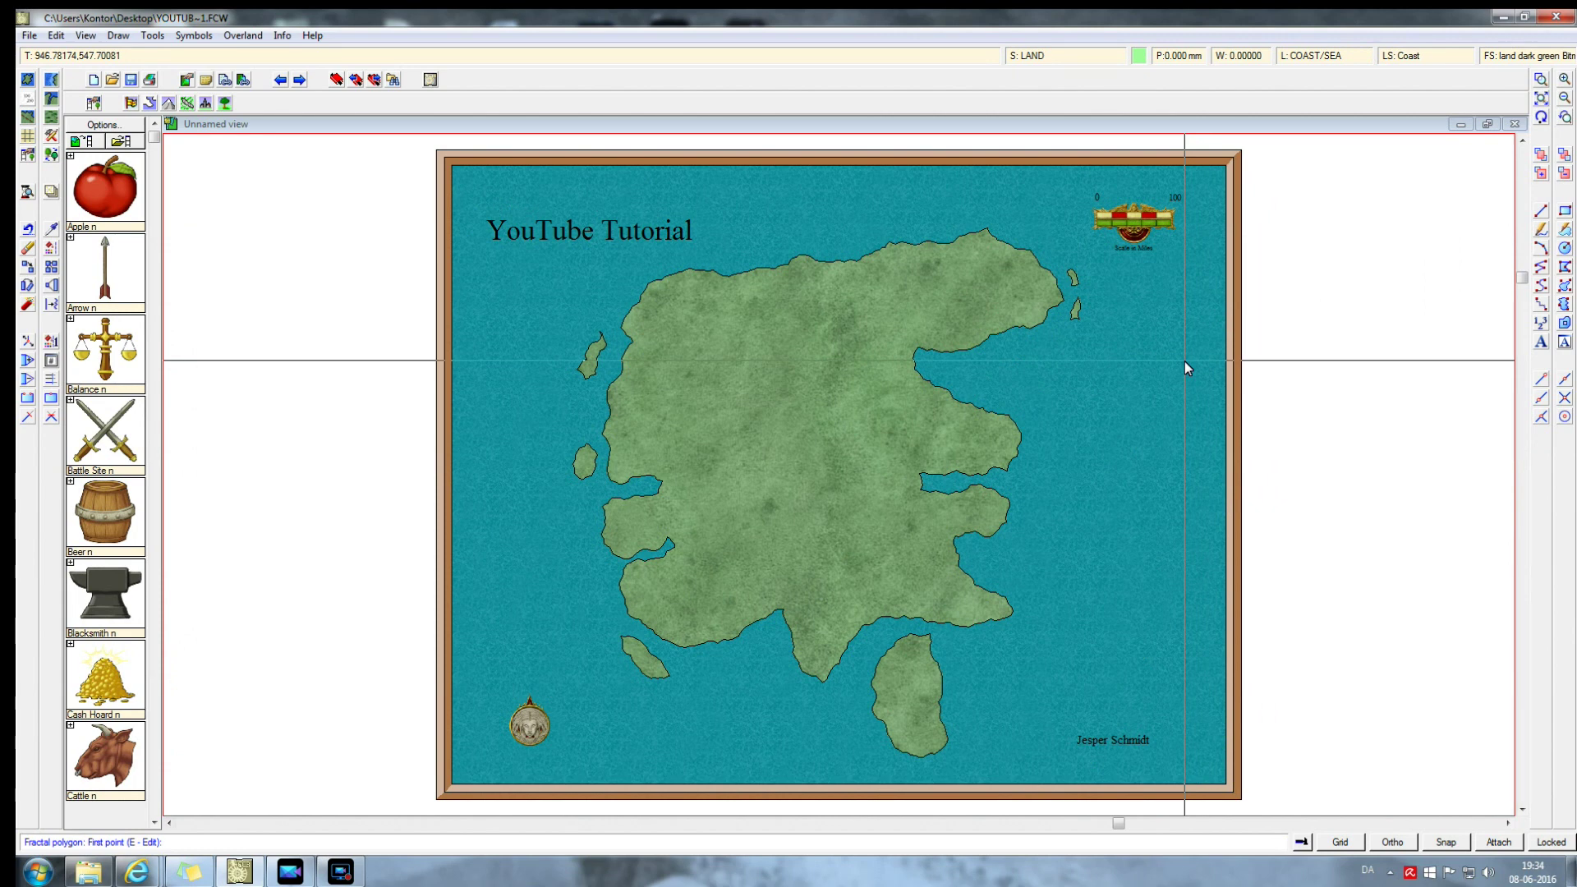
key("Escape")
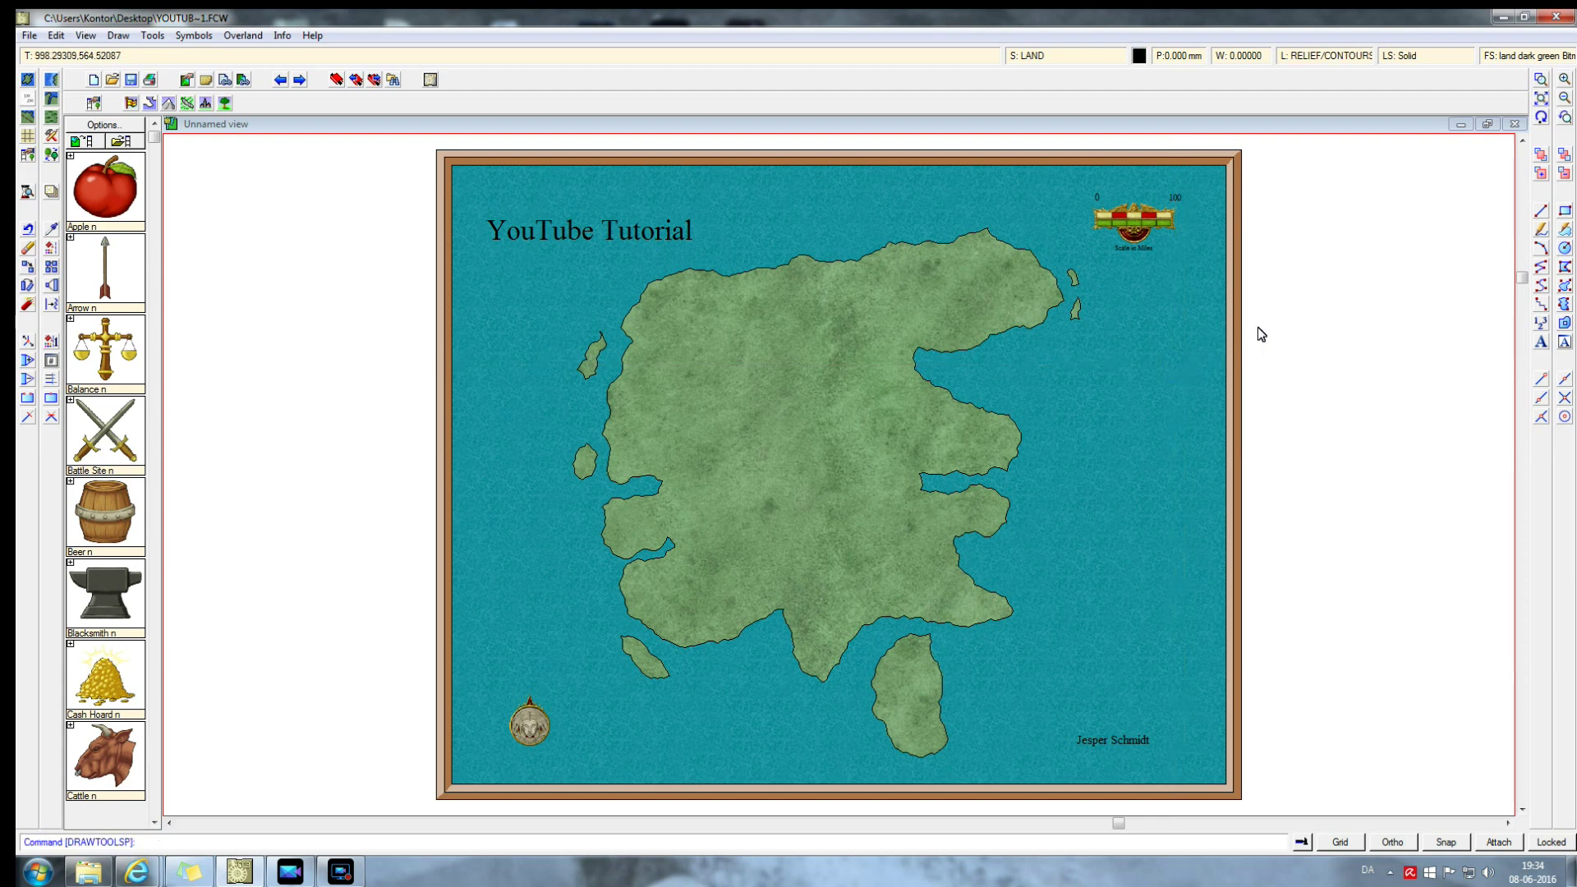
- Zoom Window onto the continent's northwest coast
left_click(1540, 80)
left_click(579, 308)
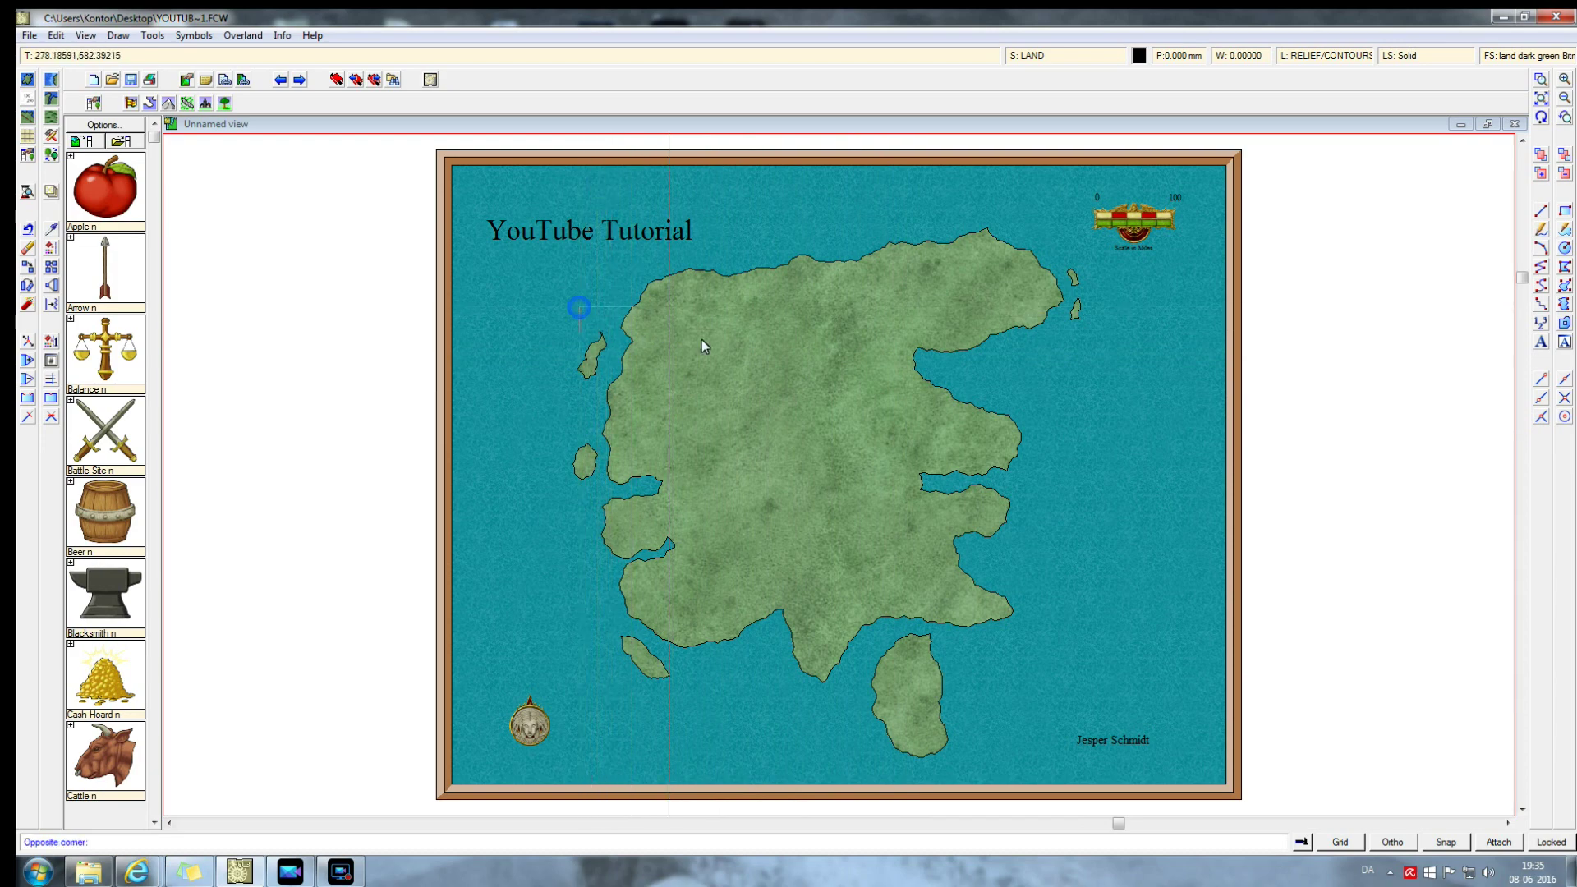
left_click(1010, 404)
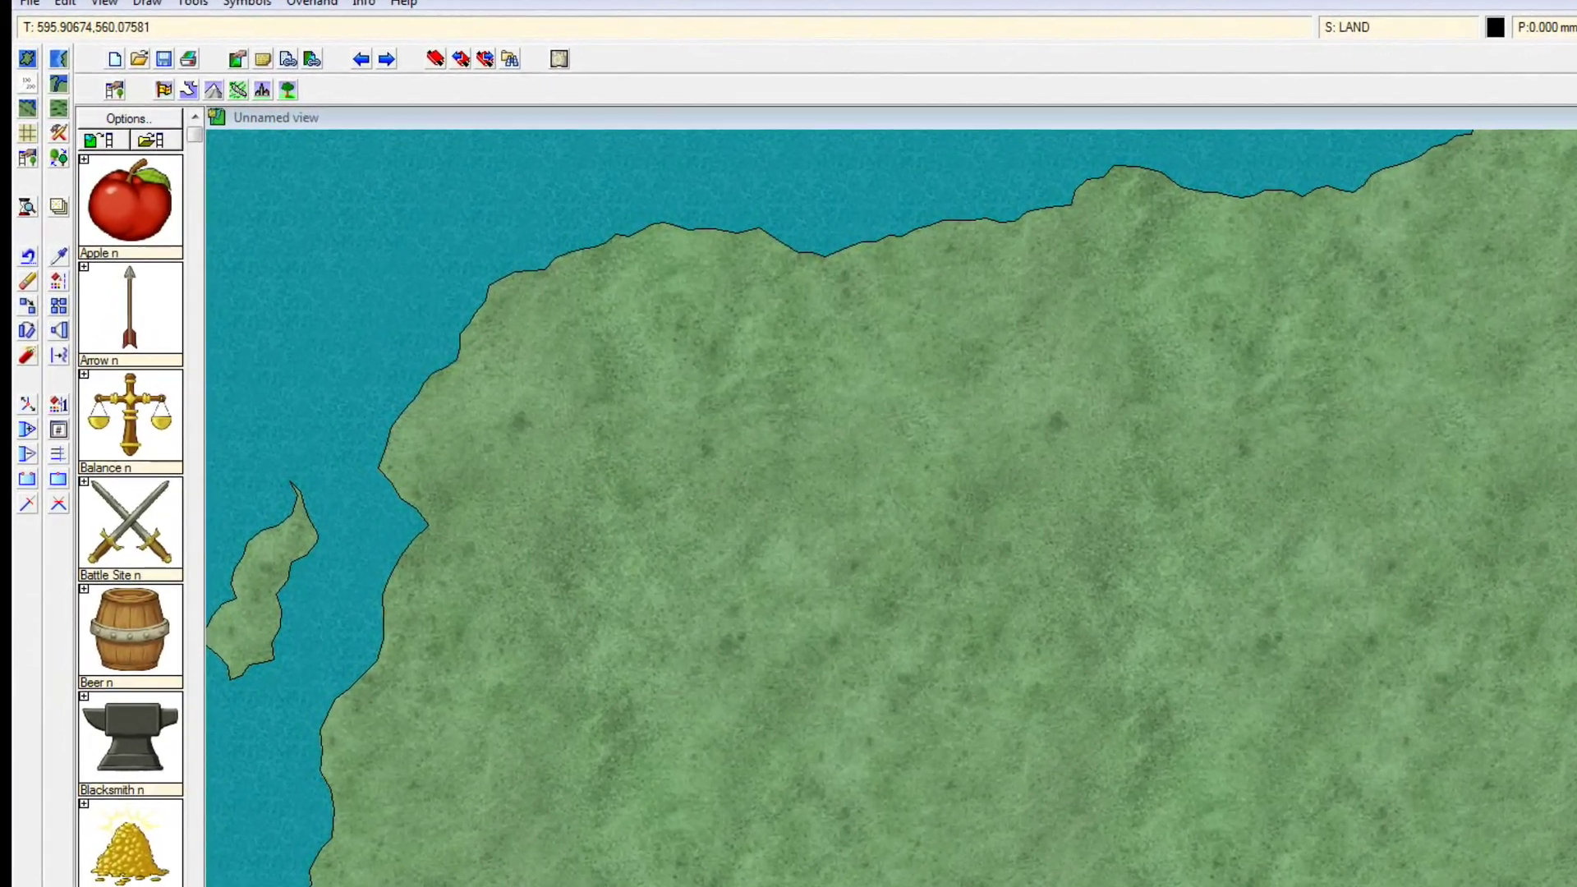
- Load the CC3 Filled Mountains catalog from the Minerals/Mountains list
left_click(229, 79)
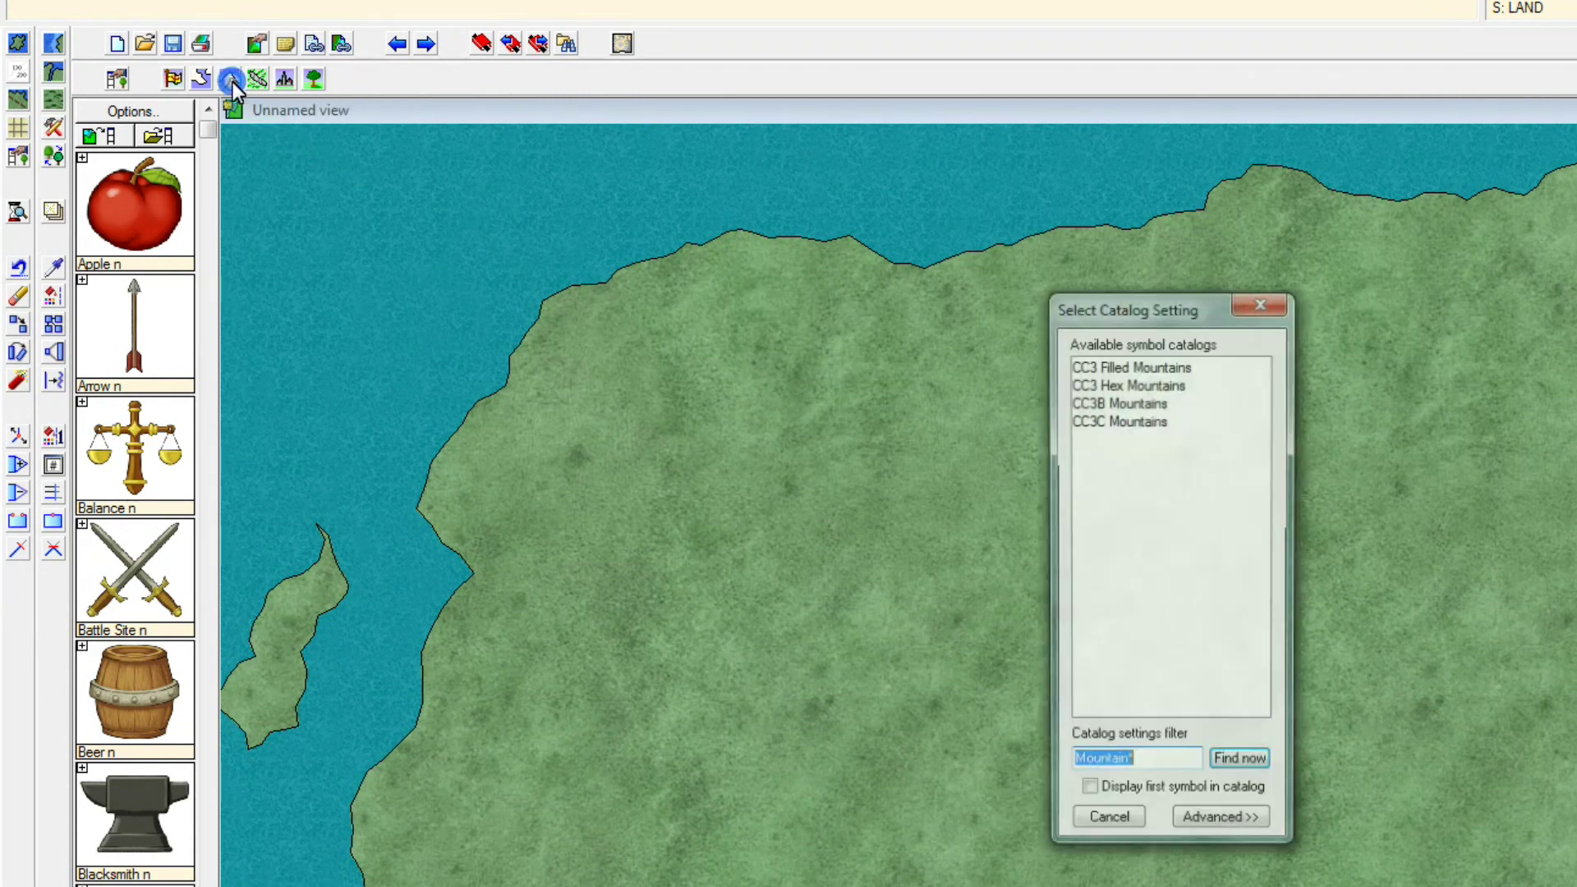
double_click(1125, 367)
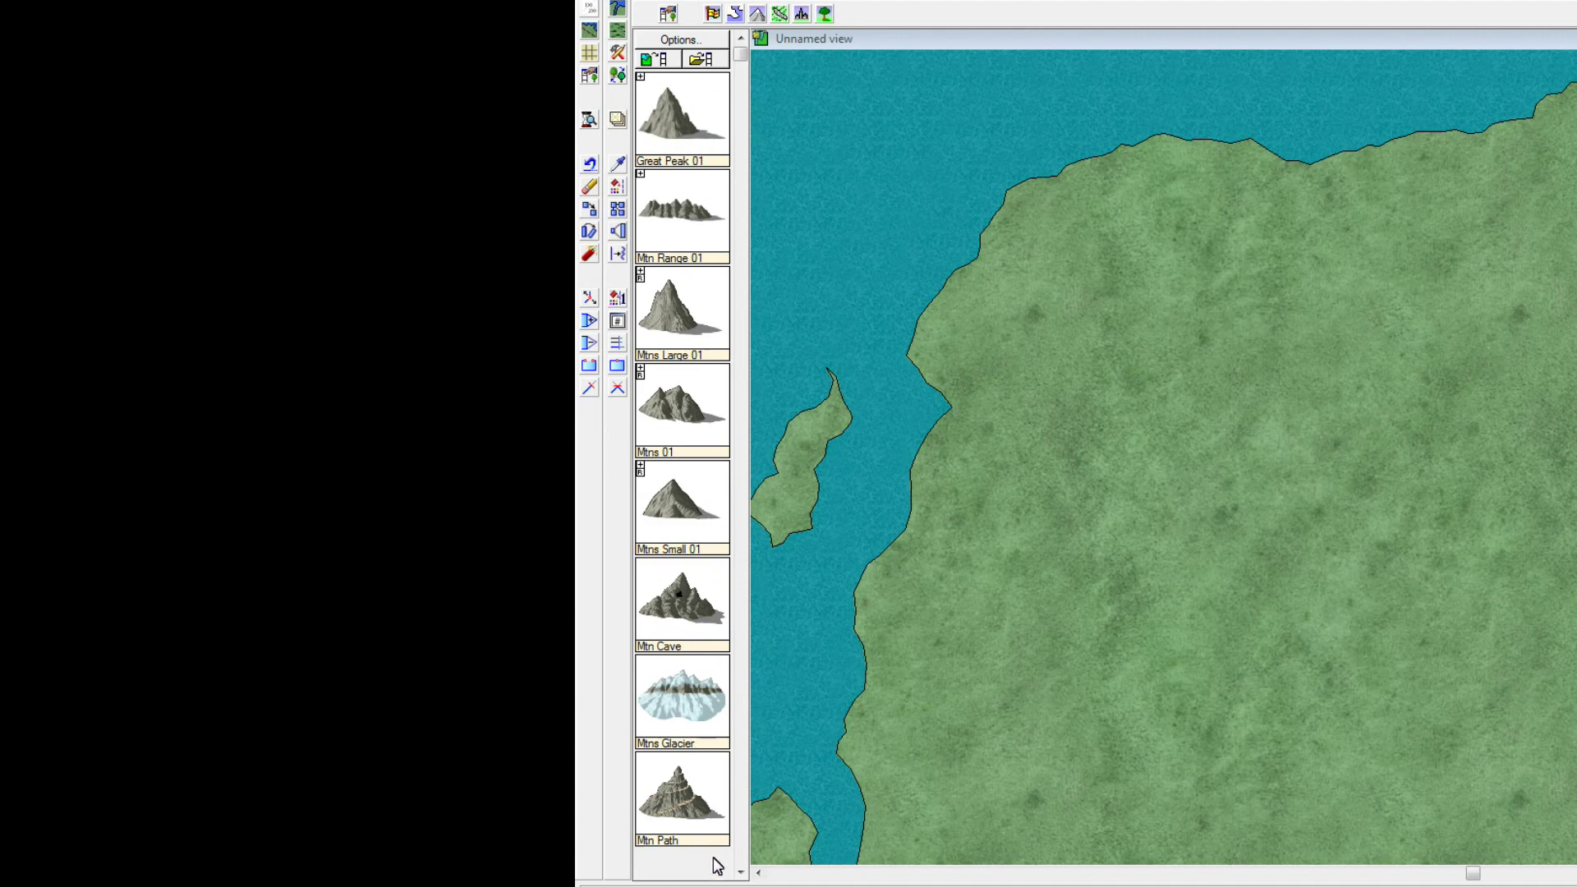
left_click(740, 872)
left_click(739, 872)
left_click(739, 872)
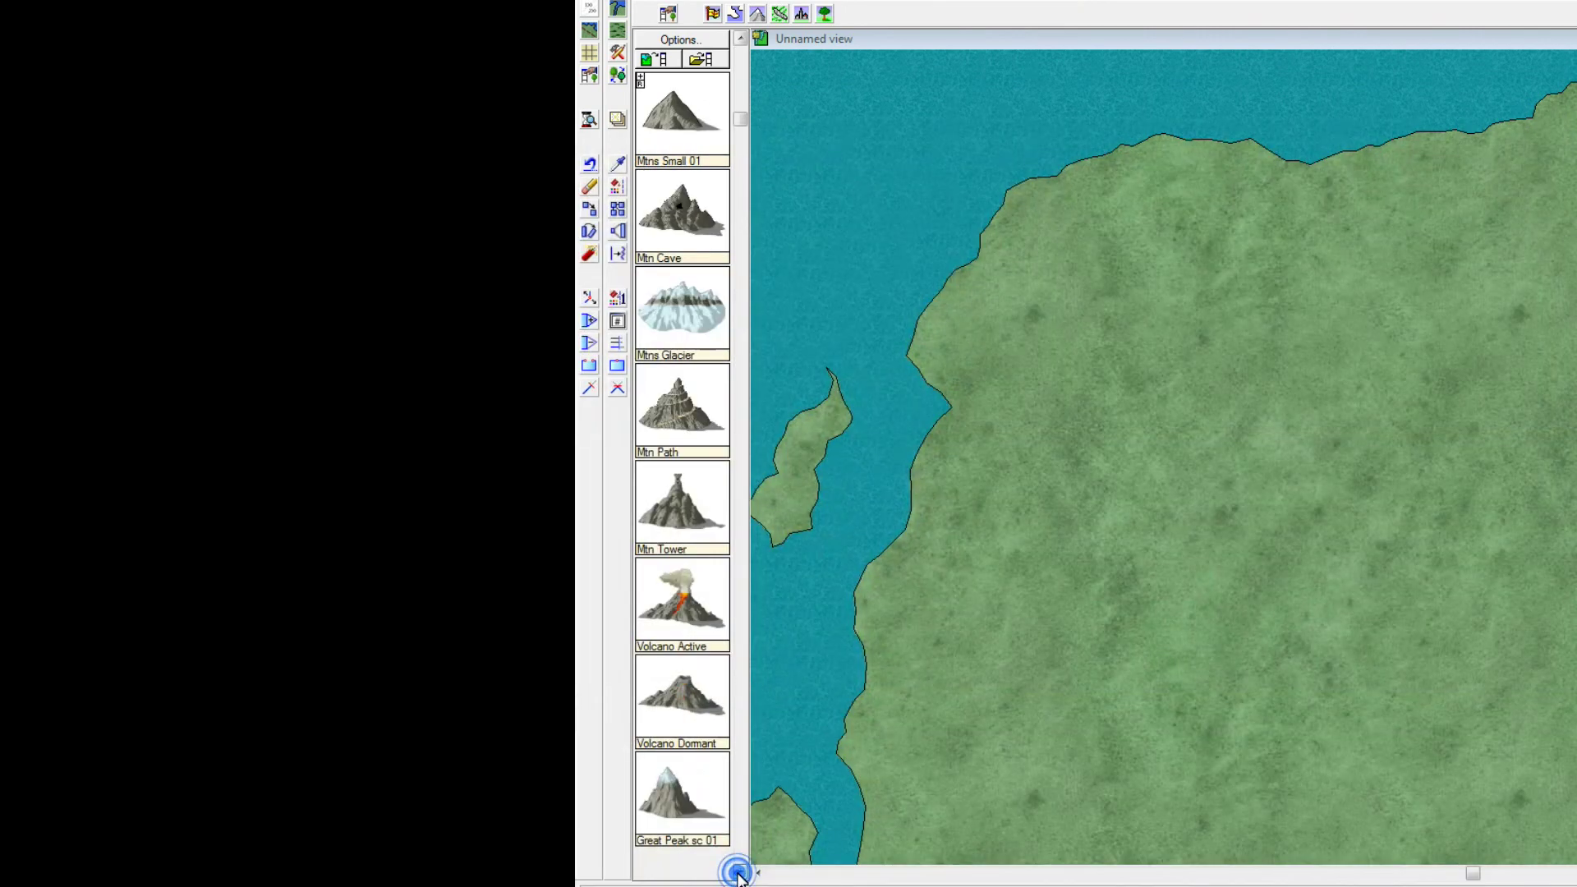
left_click(740, 872)
left_click(740, 872)
left_click(740, 872)
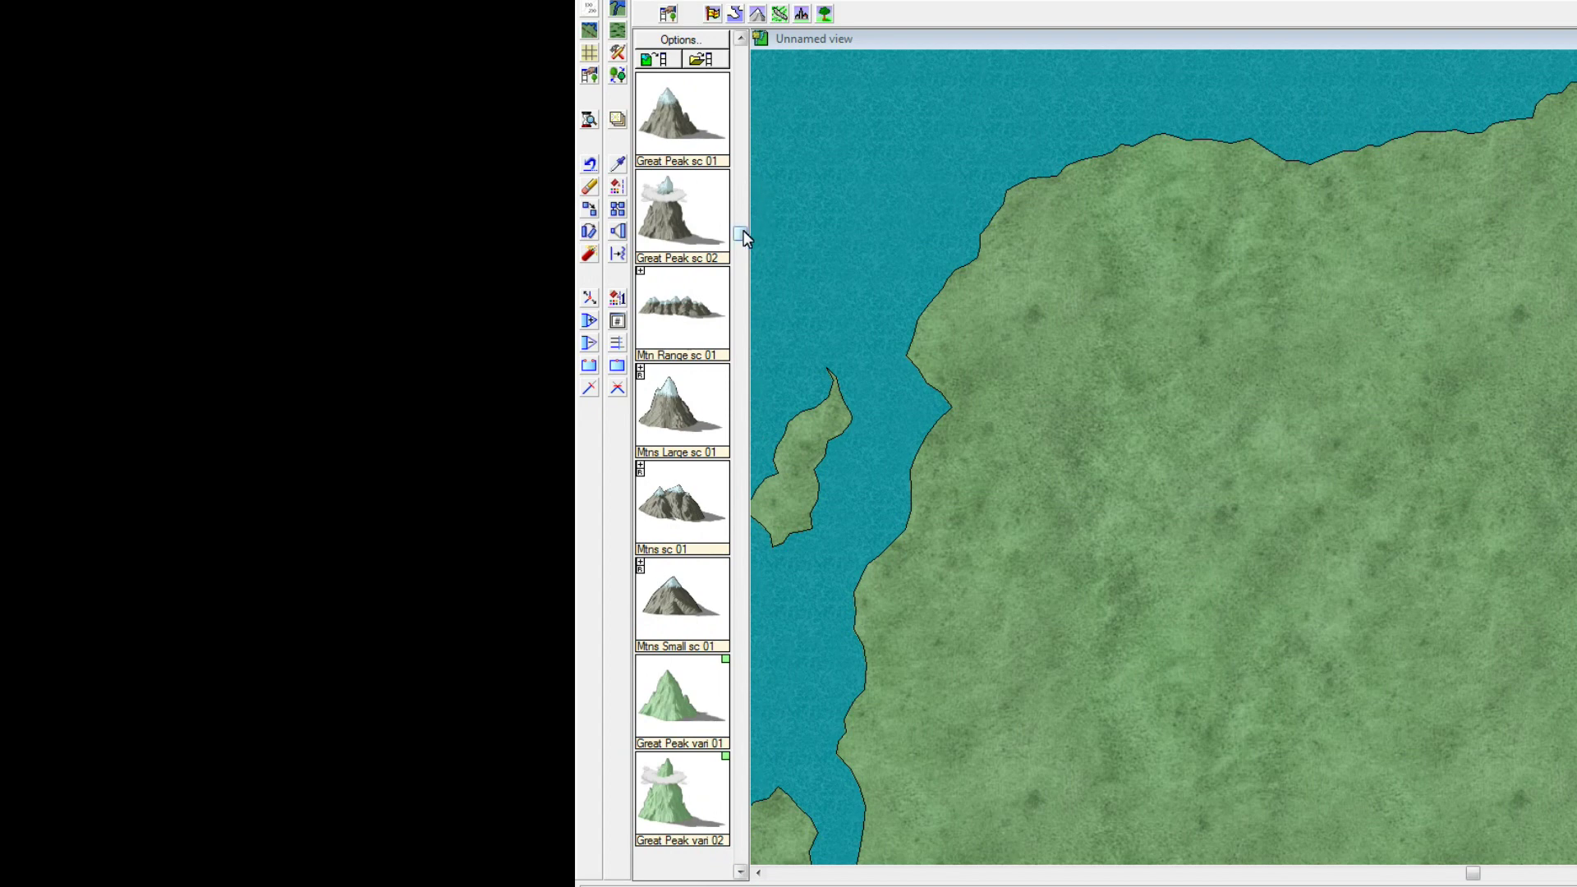
left_click_drag(741, 232, 746, 38)
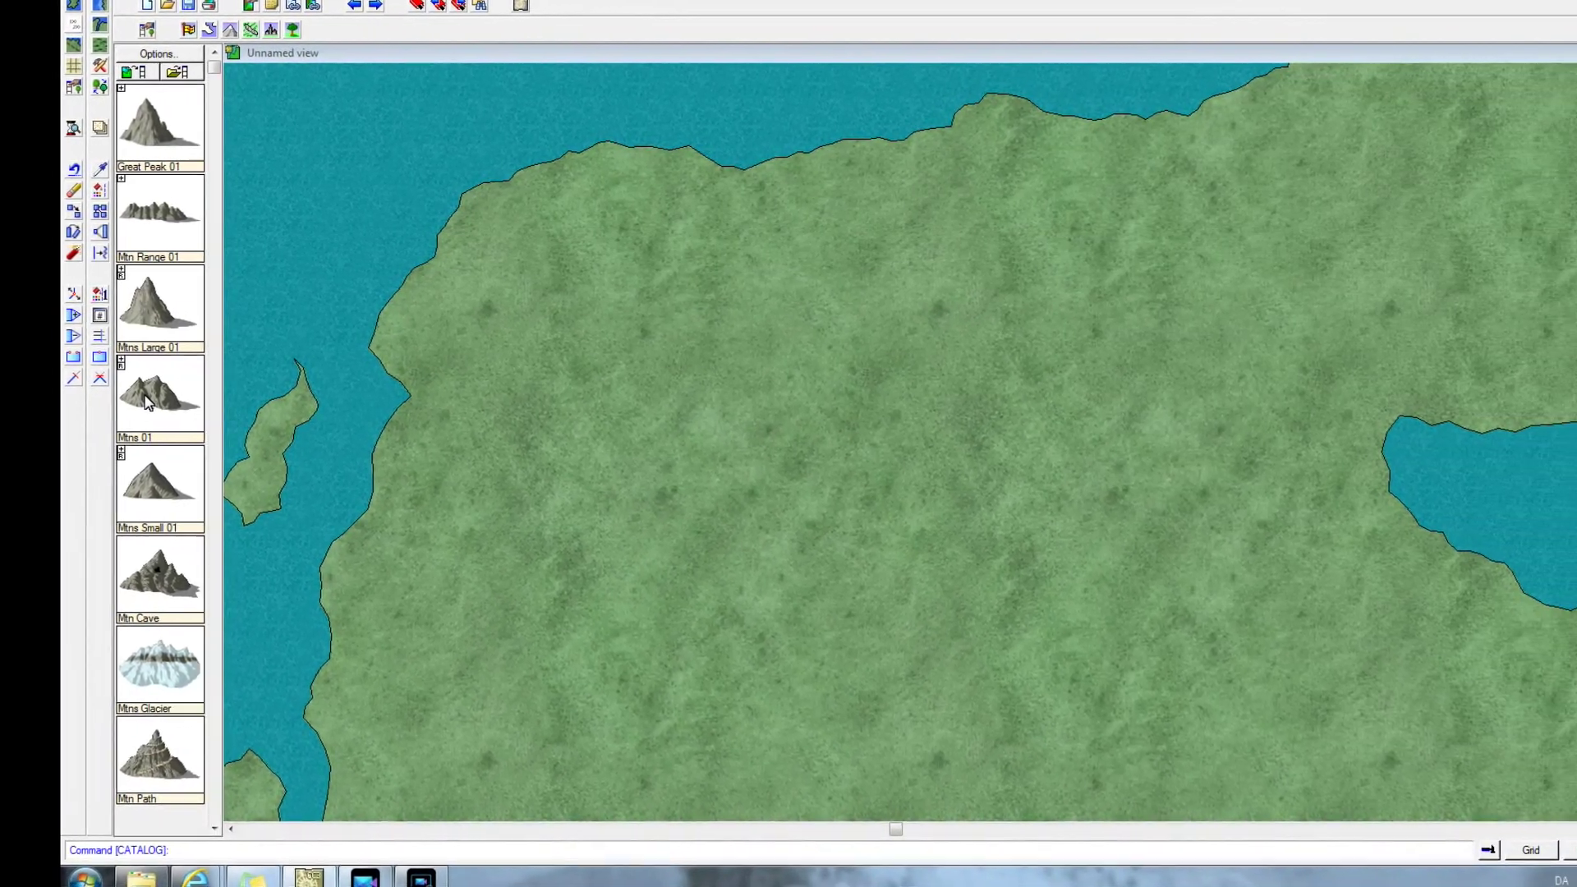
- Pick the Mtns Large 01 symbol and bring up its Symbol Parameters
left_click(163, 318)
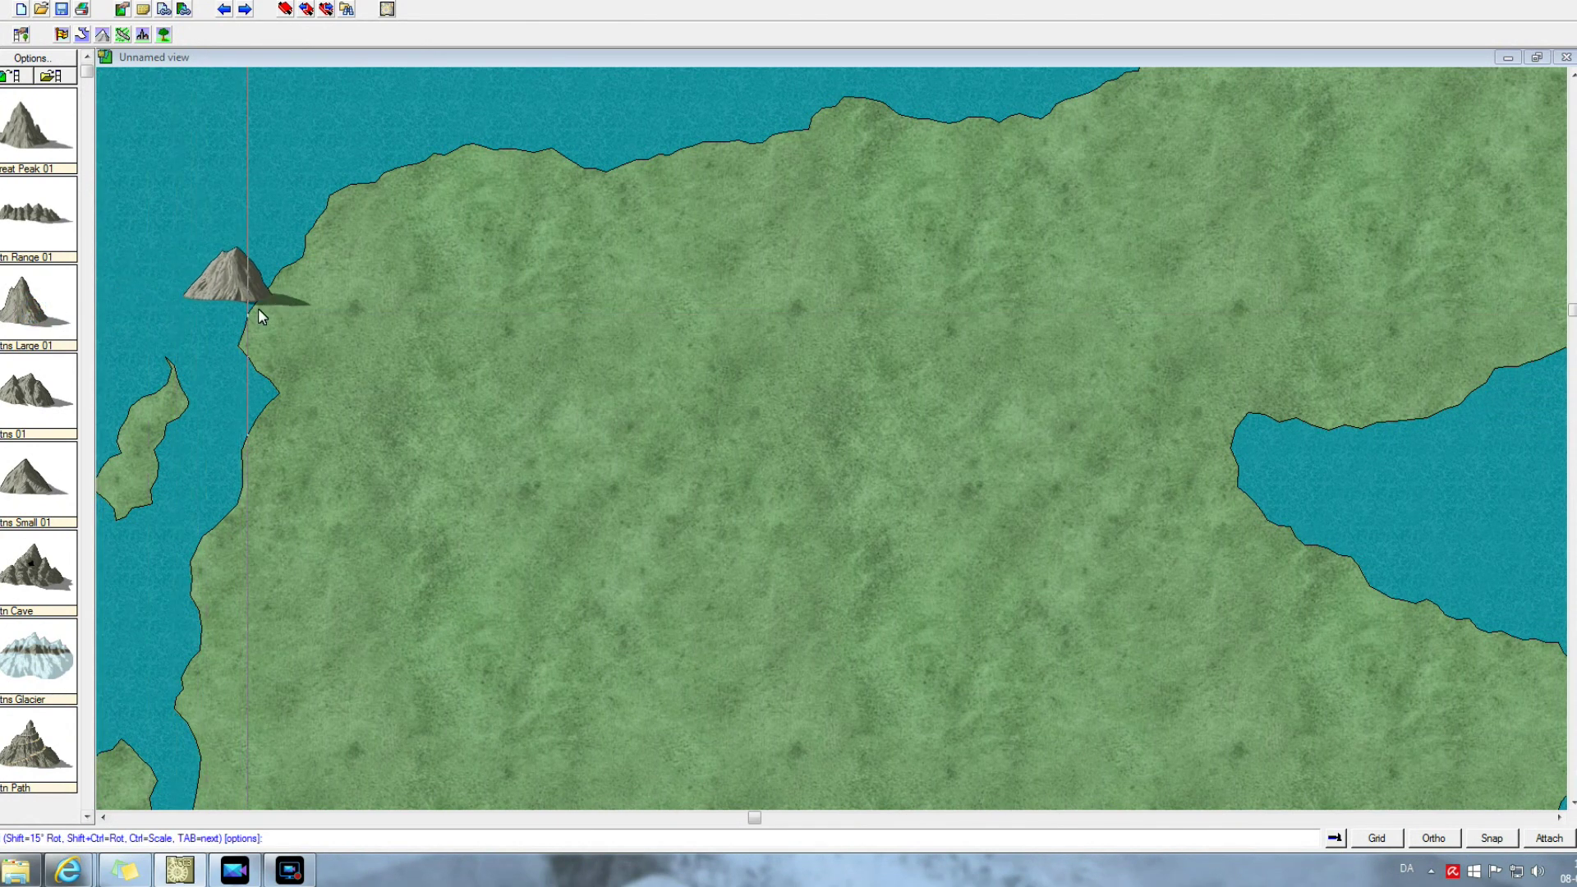
right_click(484, 346)
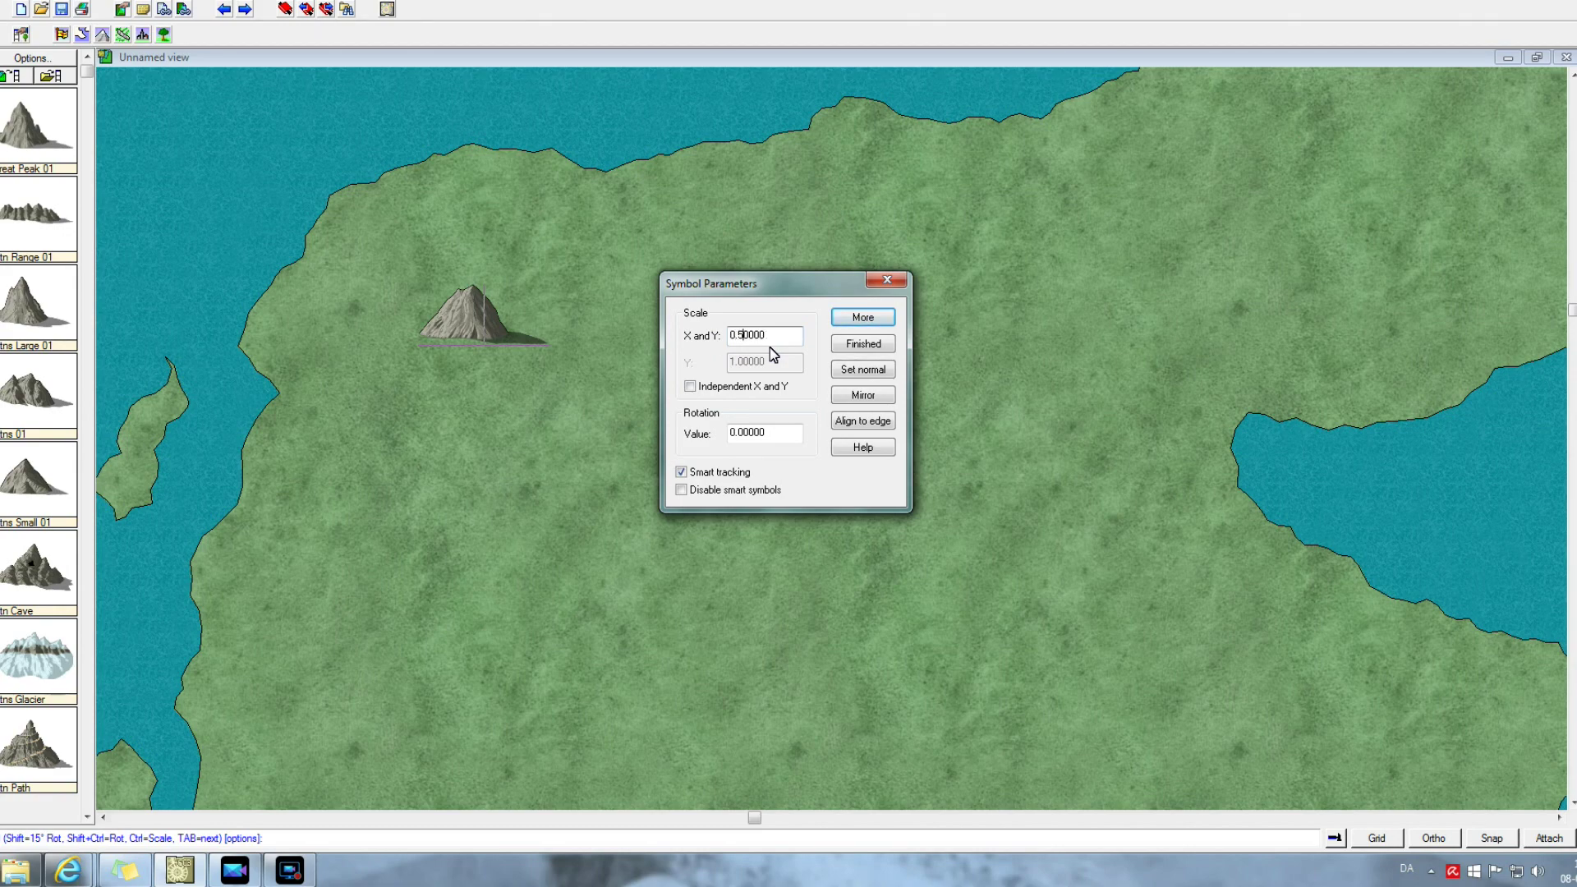
- Close Symbol Parameters with the mountain scaled to 0.5
left_click(885, 318)
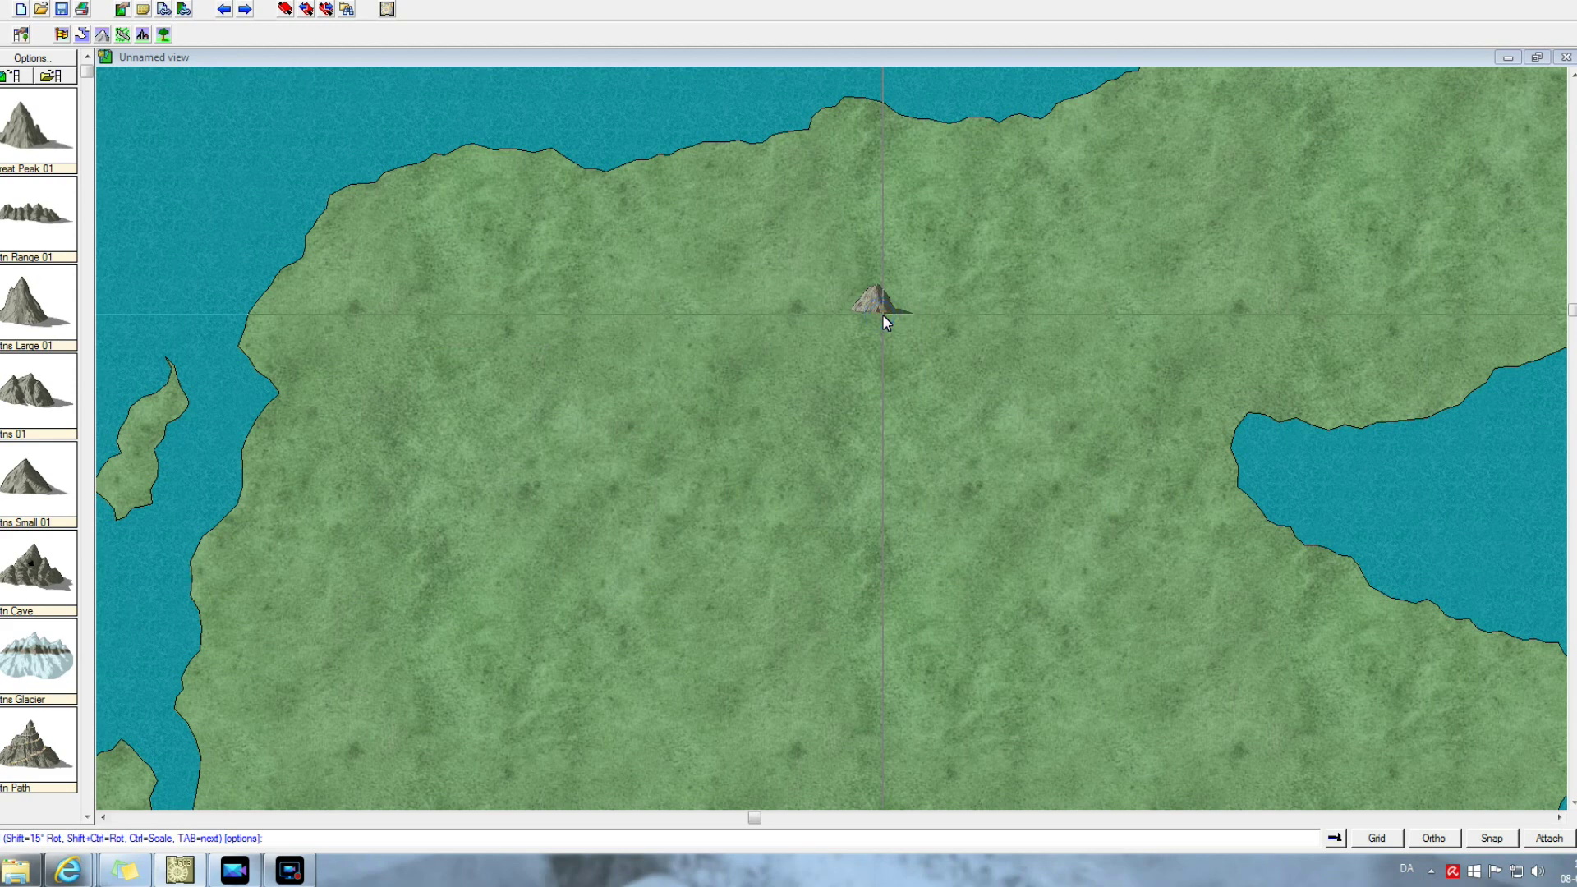
- Stamp five Mtns Large 01 mountain symbols in a cluster just inland of the west coast
left_click(314, 384)
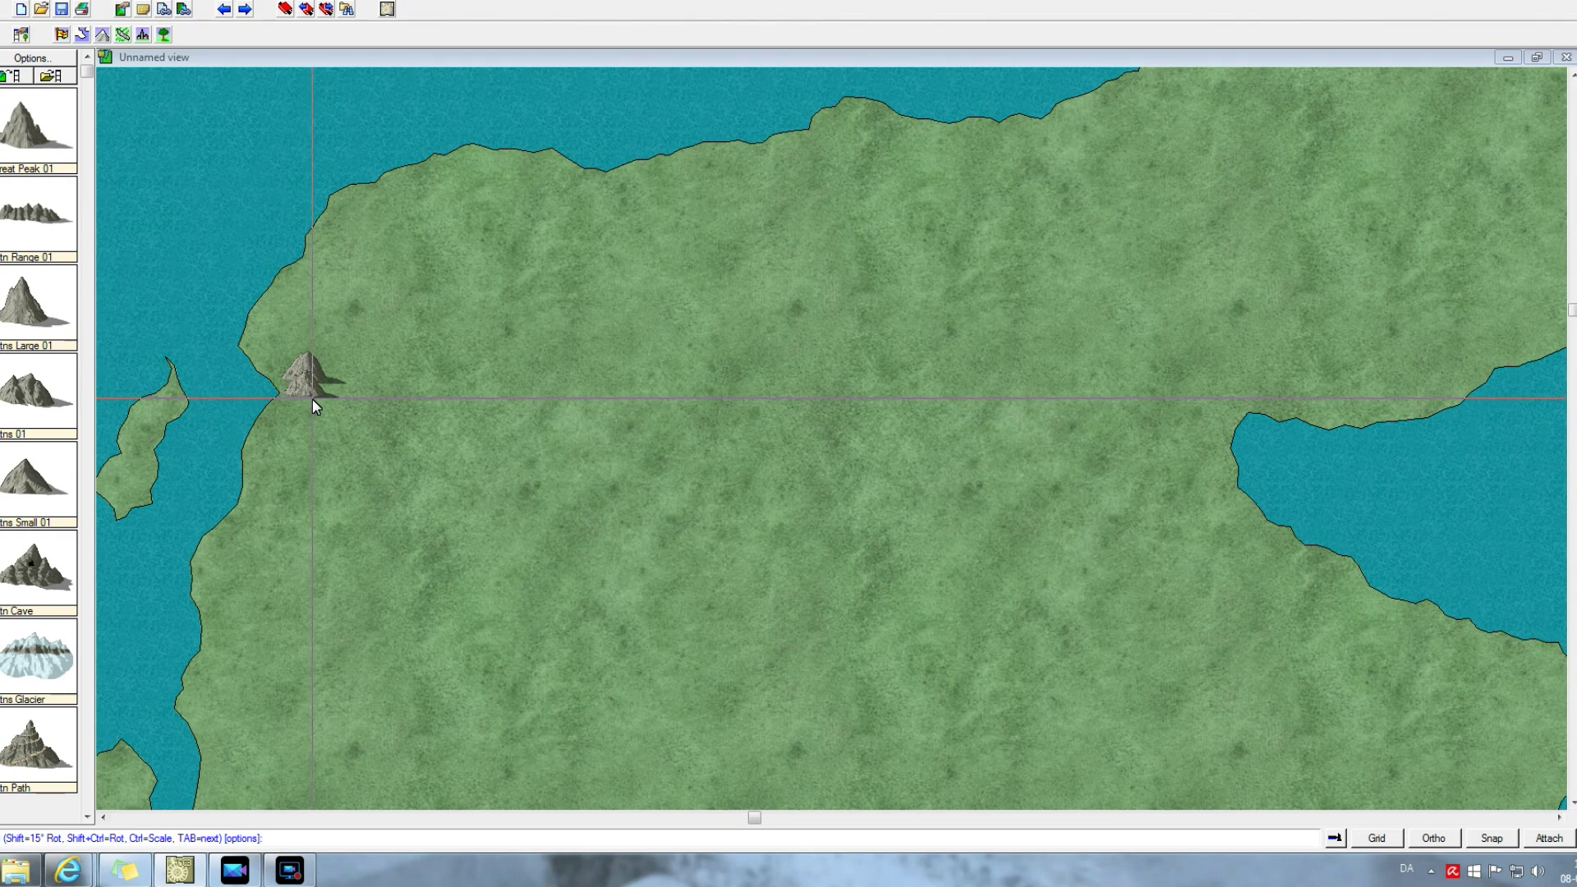
left_click(313, 397)
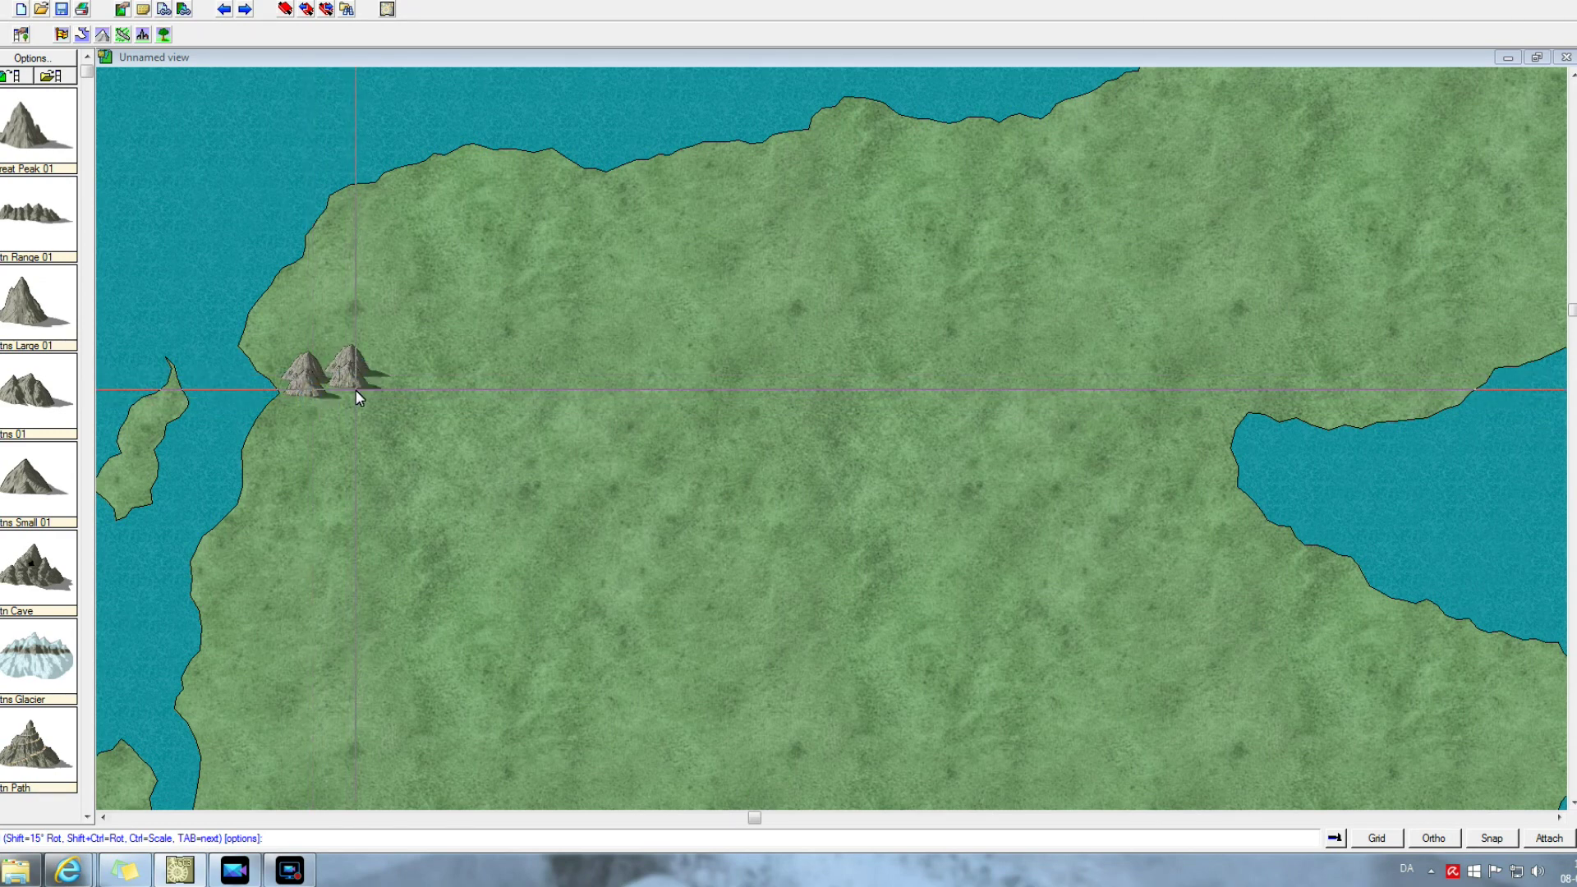
left_click(358, 393)
left_click(358, 408)
left_click(320, 415)
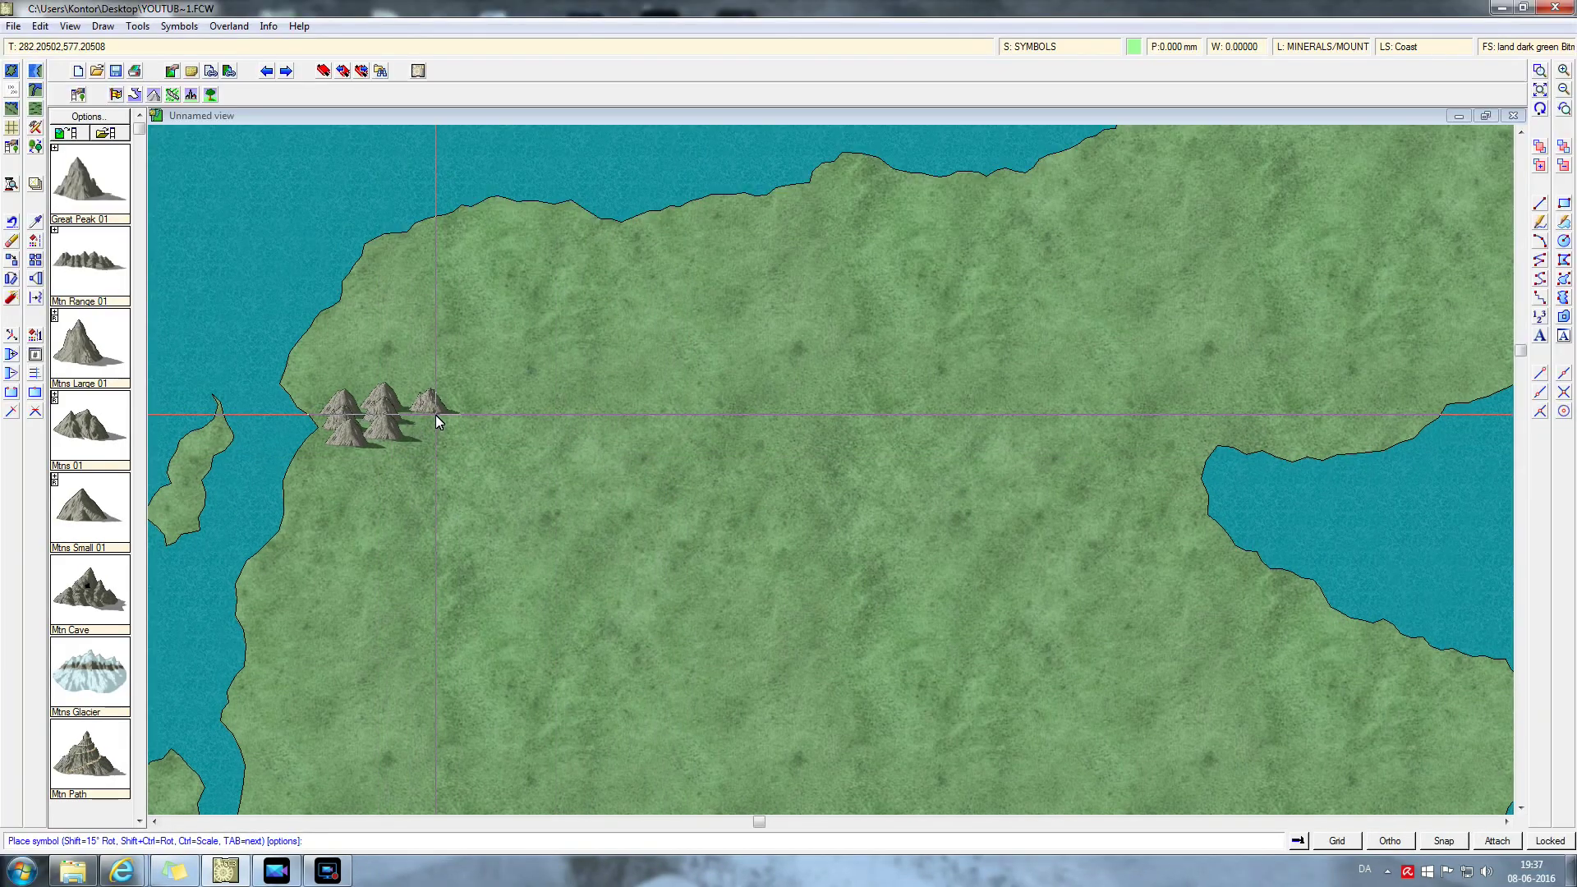
- Re-pick Mtns Large 01 and add mountains below and east of the cluster
left_click(435, 432)
left_click(406, 459)
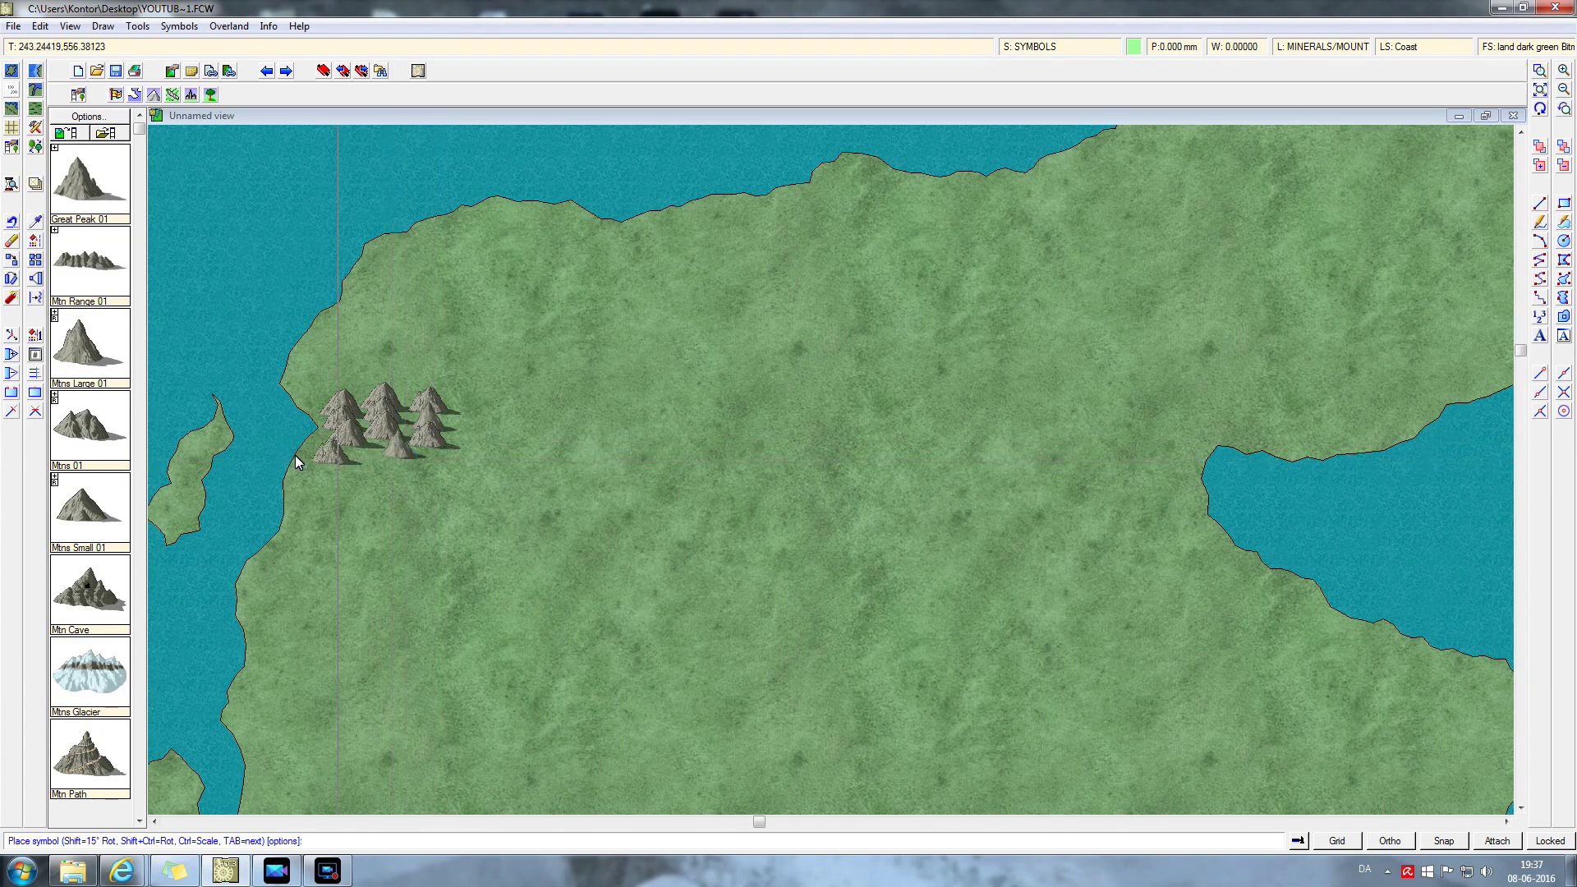
left_click(88, 365)
right_click(438, 371)
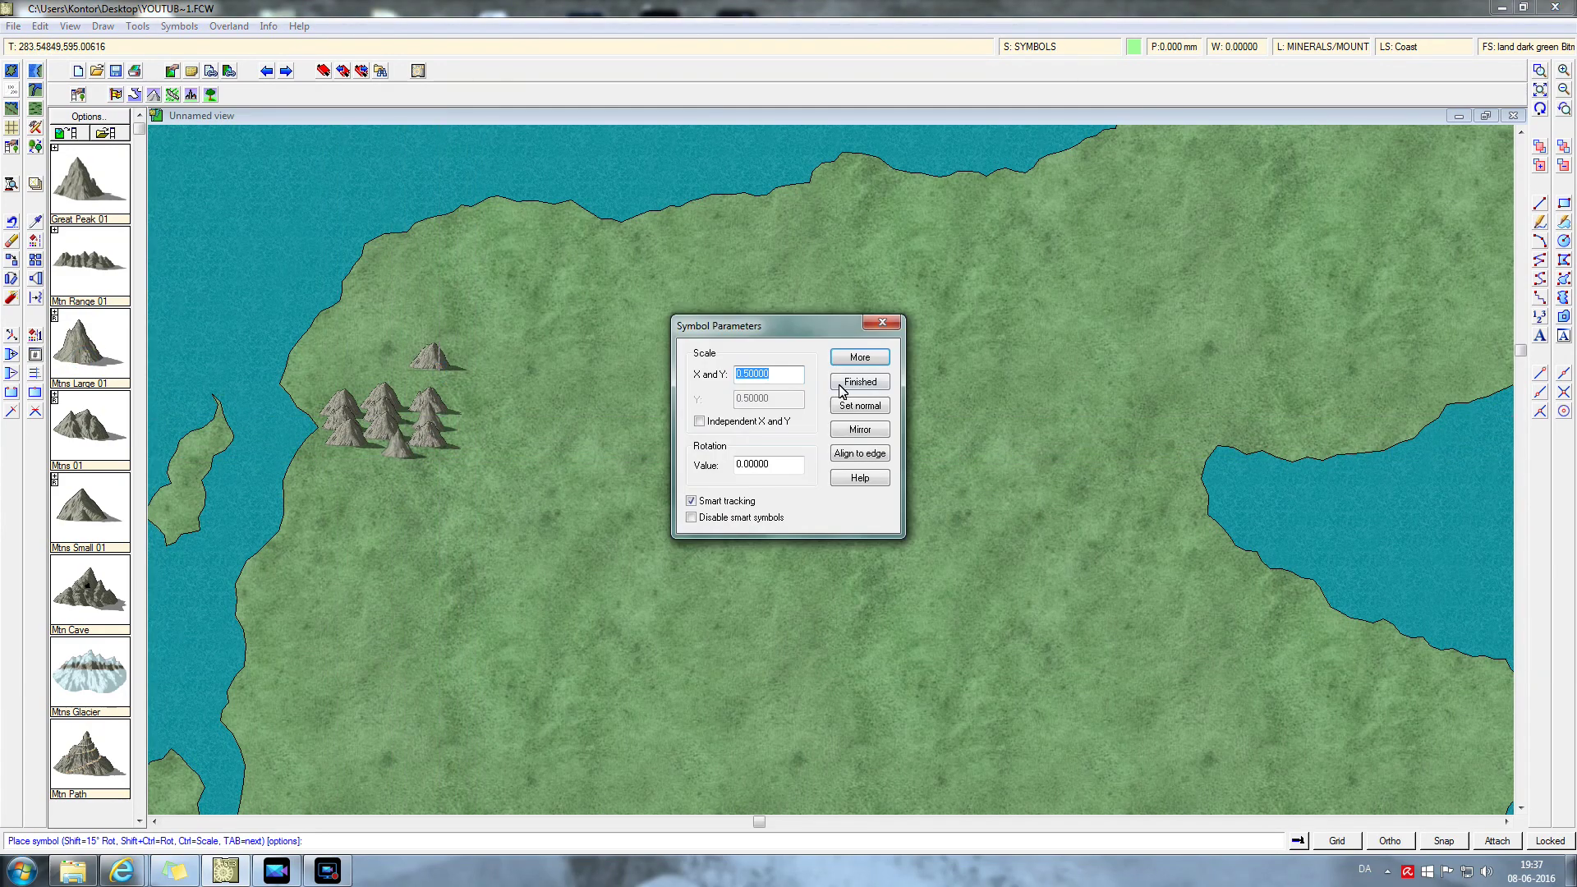
left_click(858, 382)
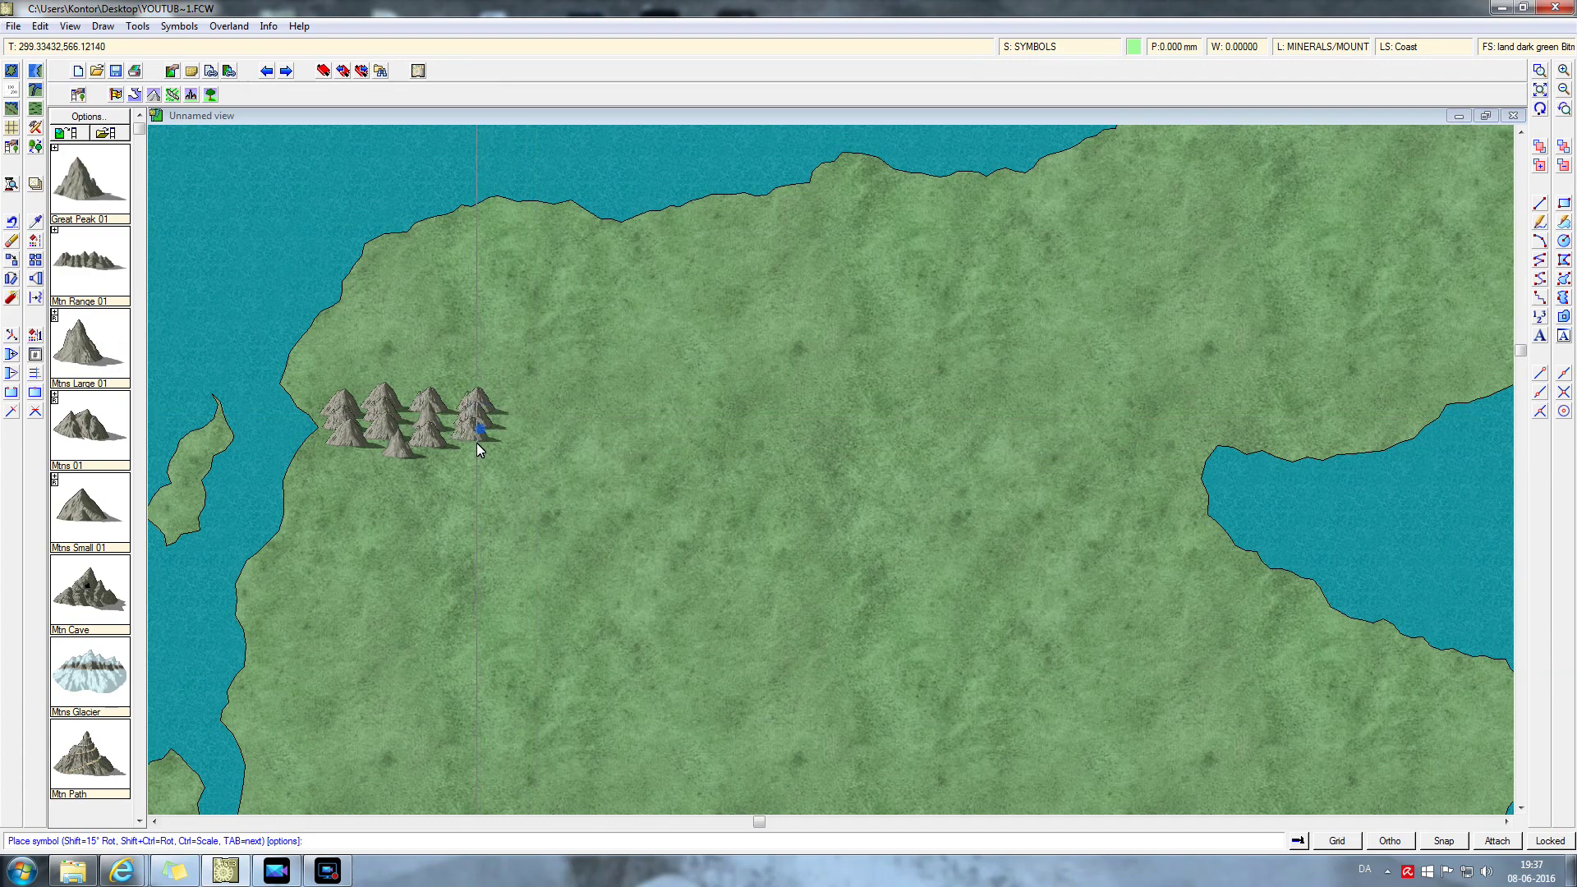
left_click(478, 447)
left_click(529, 450)
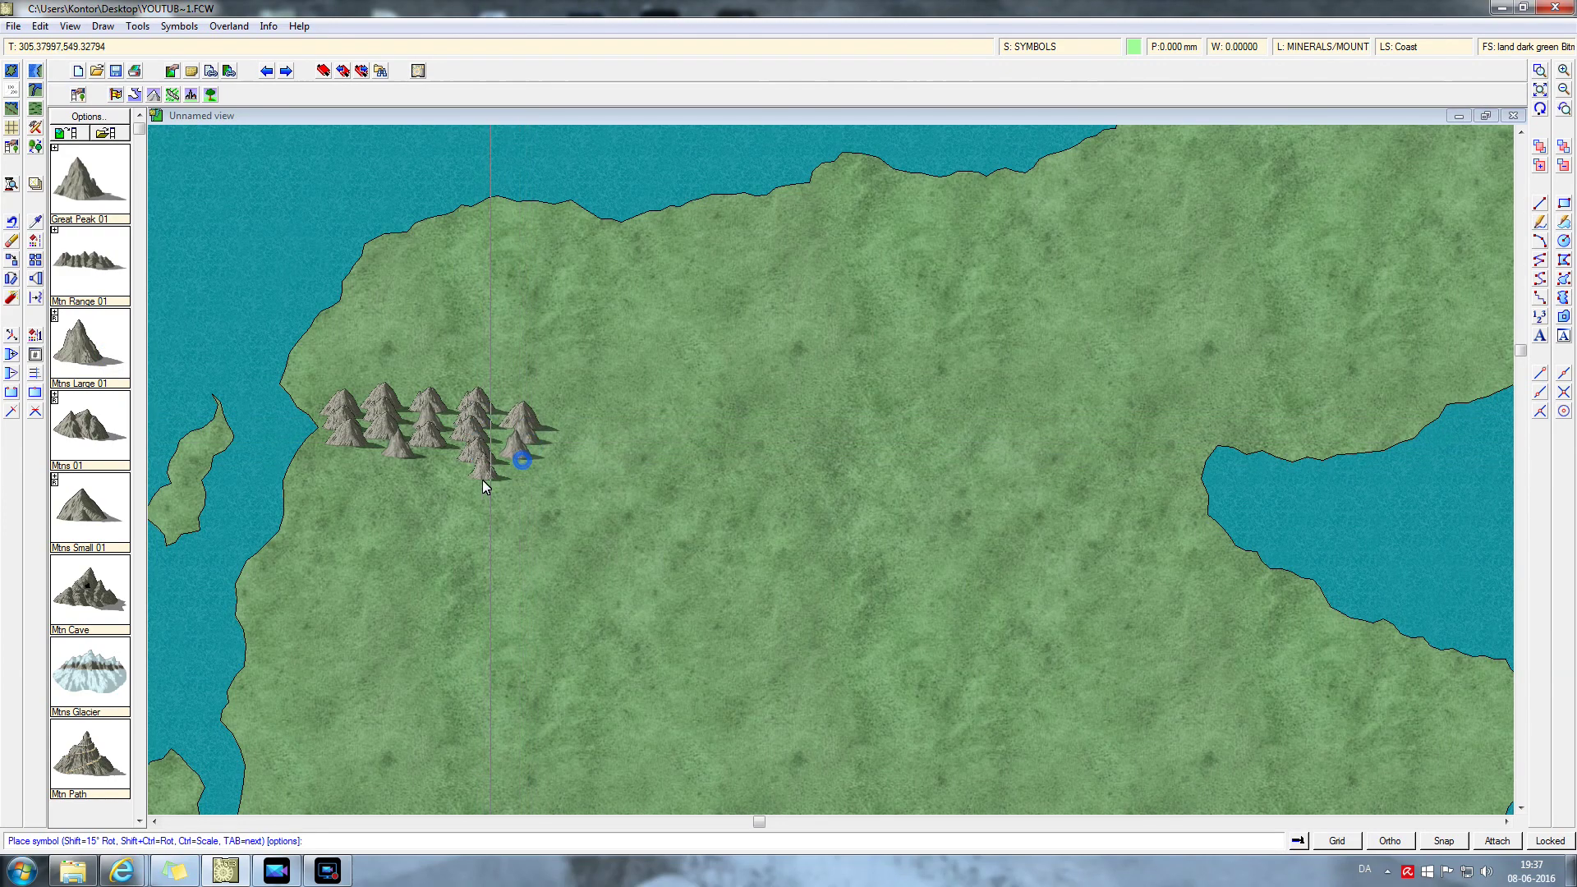
left_click(436, 470)
left_click(463, 476)
right_click(491, 485)
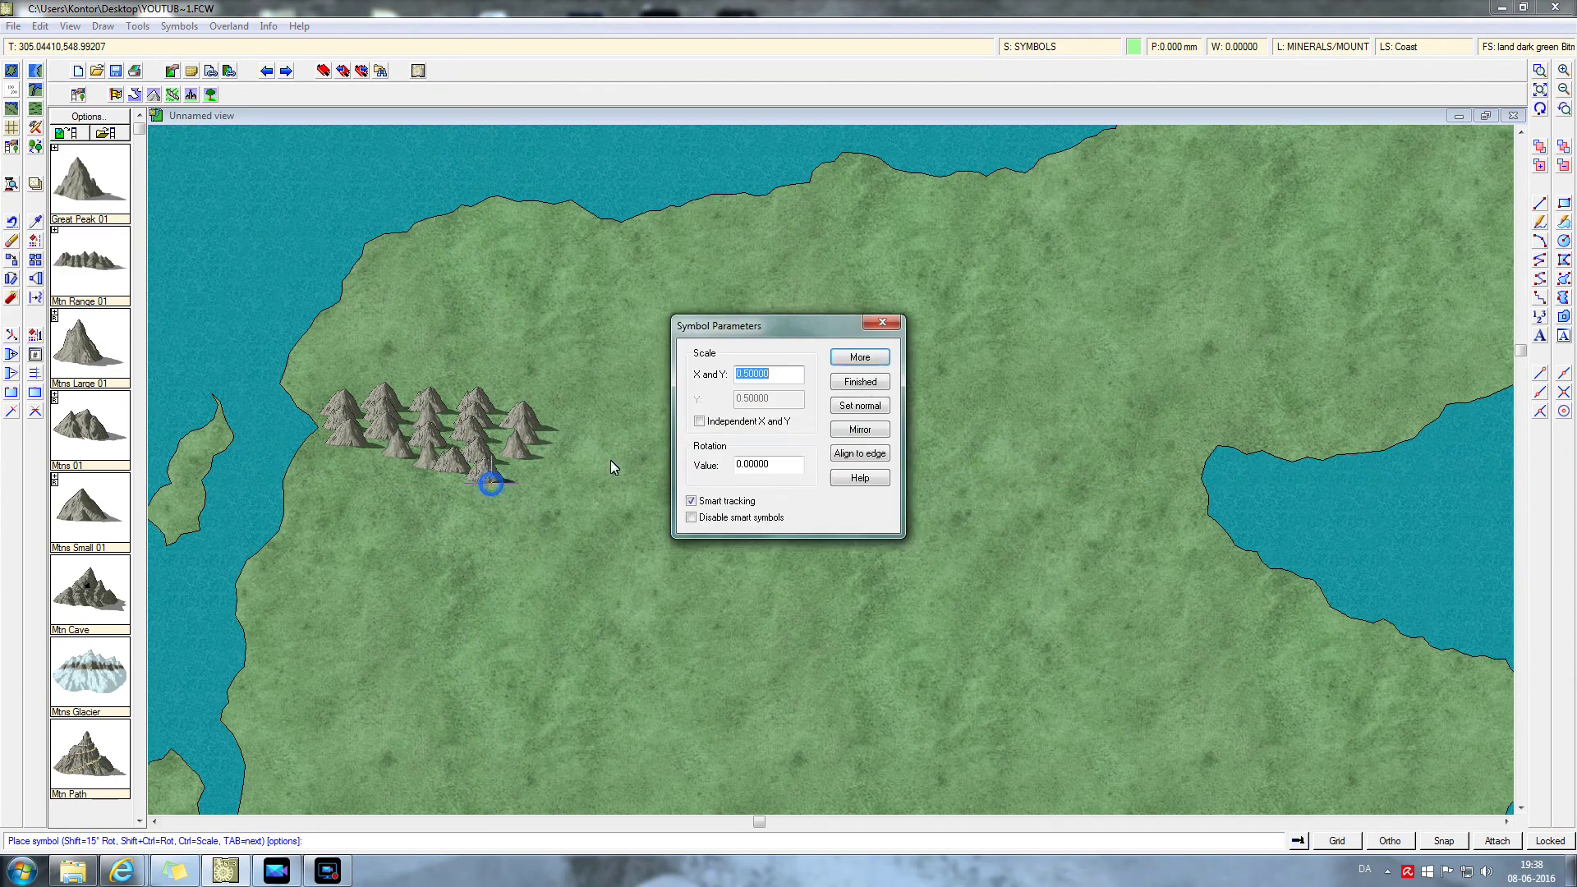
left_click(839, 385)
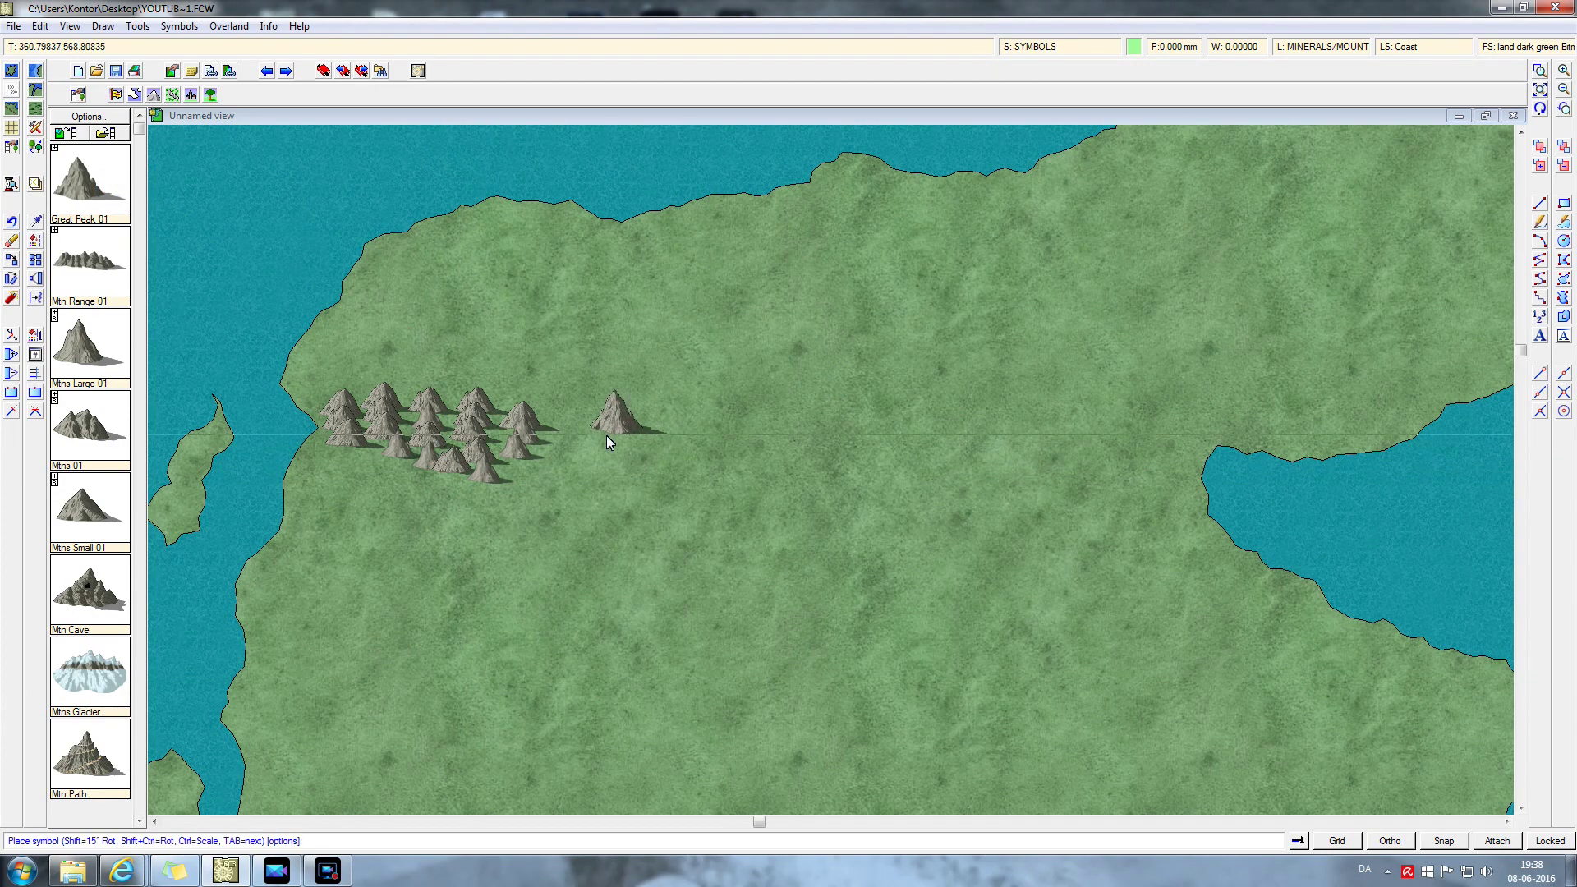
- Place a row of mountain peaks to the right of the cluster
left_click(580, 437)
left_click(599, 462)
left_click(647, 440)
left_click(669, 465)
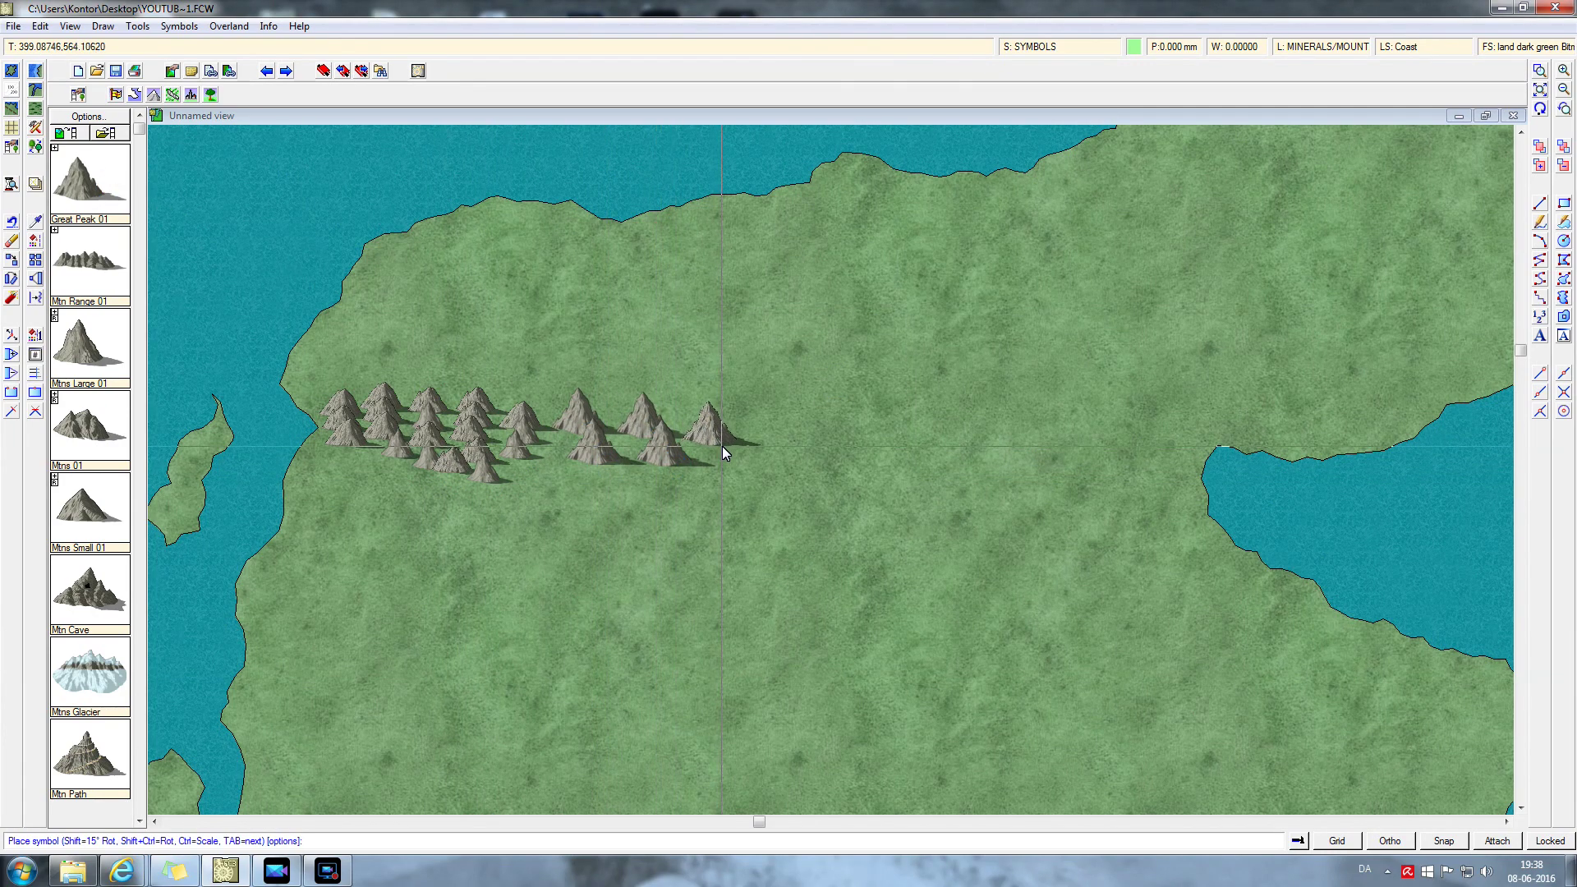
left_click(721, 445)
left_click(673, 495)
right_click(672, 496)
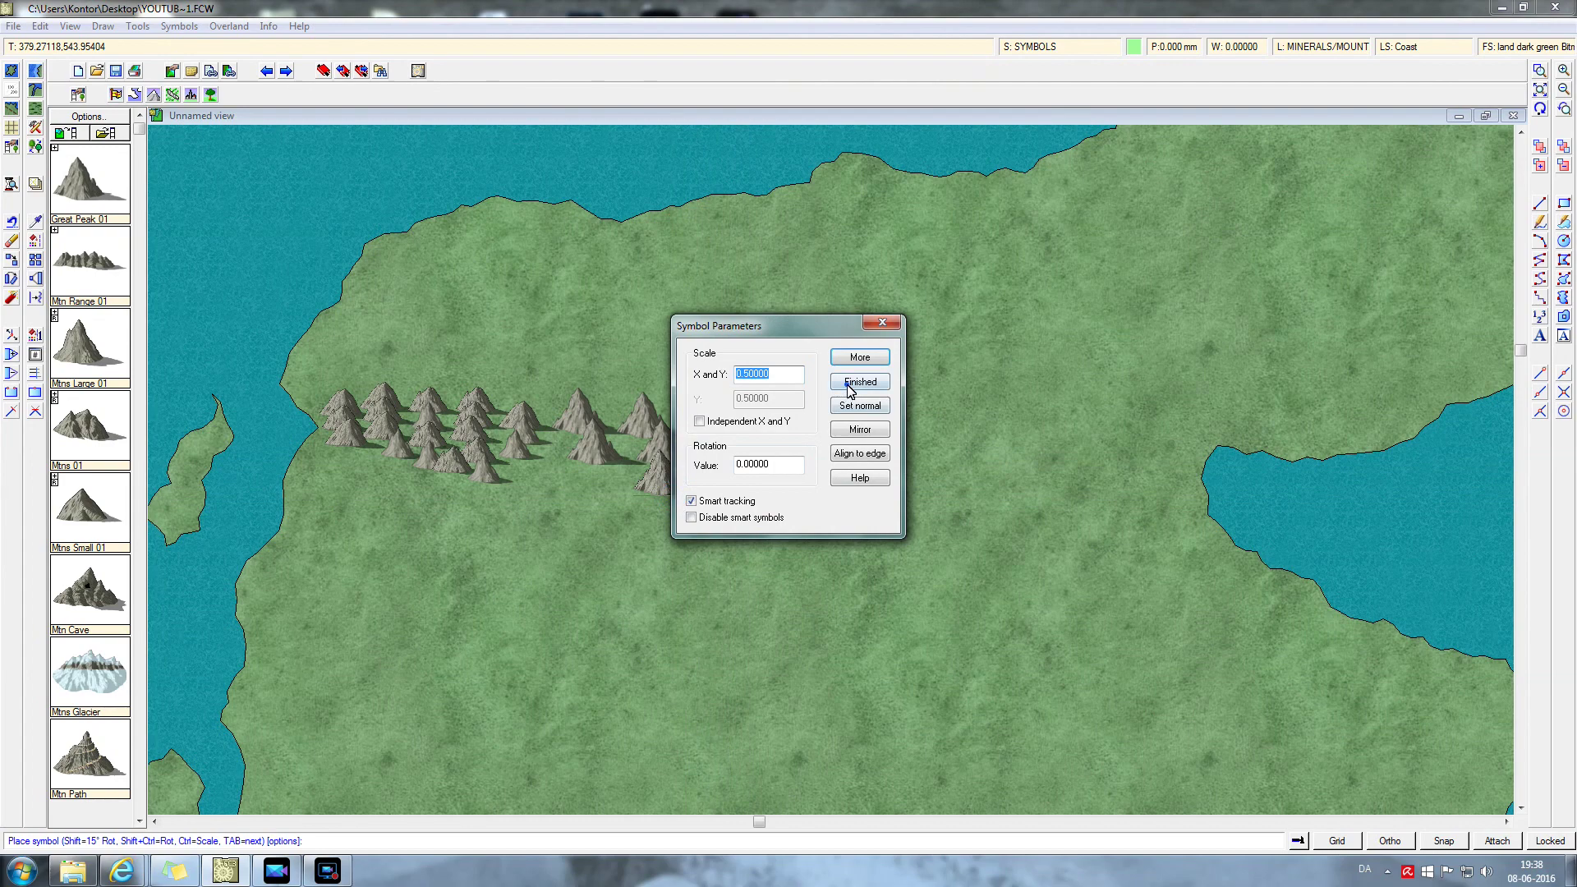
left_click(840, 384)
- Build out the central ridge with peaks along its top, lower edge and right edge
left_click(559, 458)
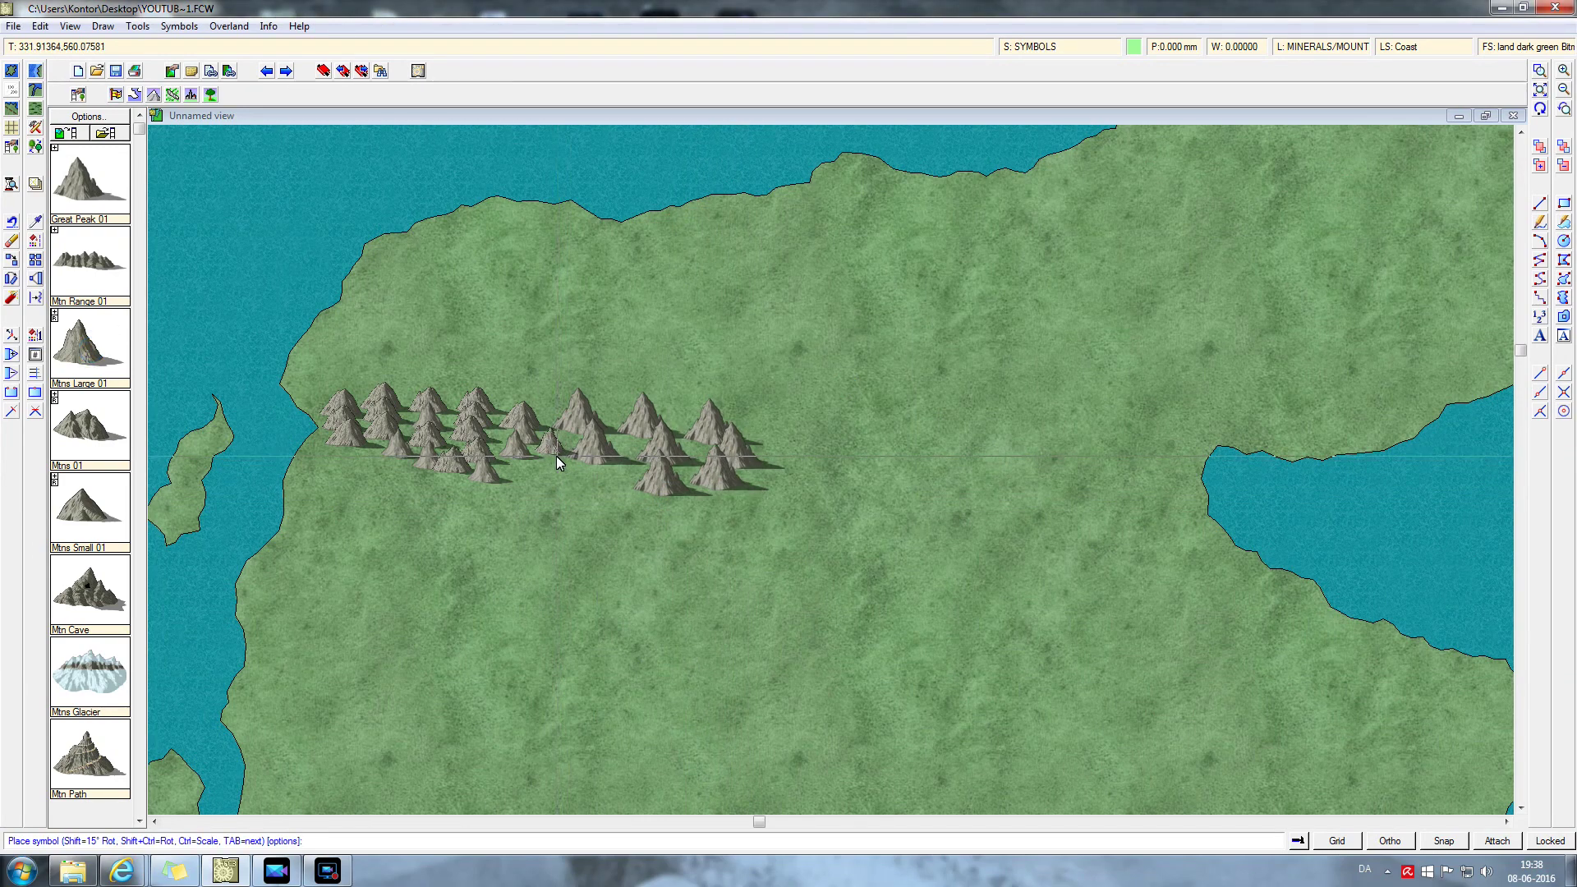
left_click(545, 406)
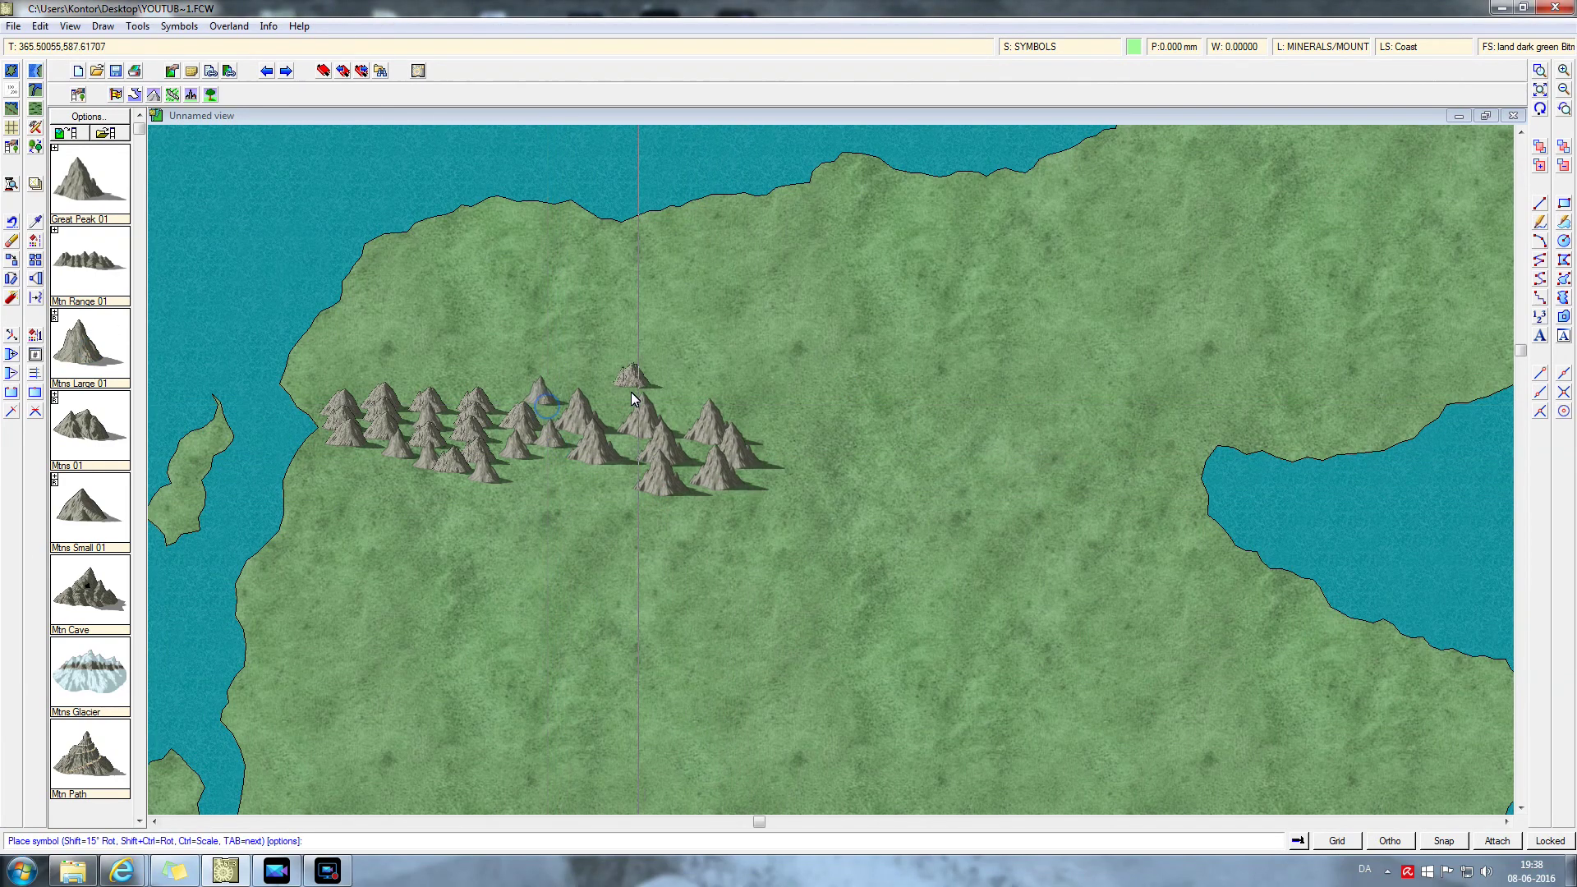
left_click(610, 404)
left_click(677, 406)
left_click(739, 404)
left_click(754, 416)
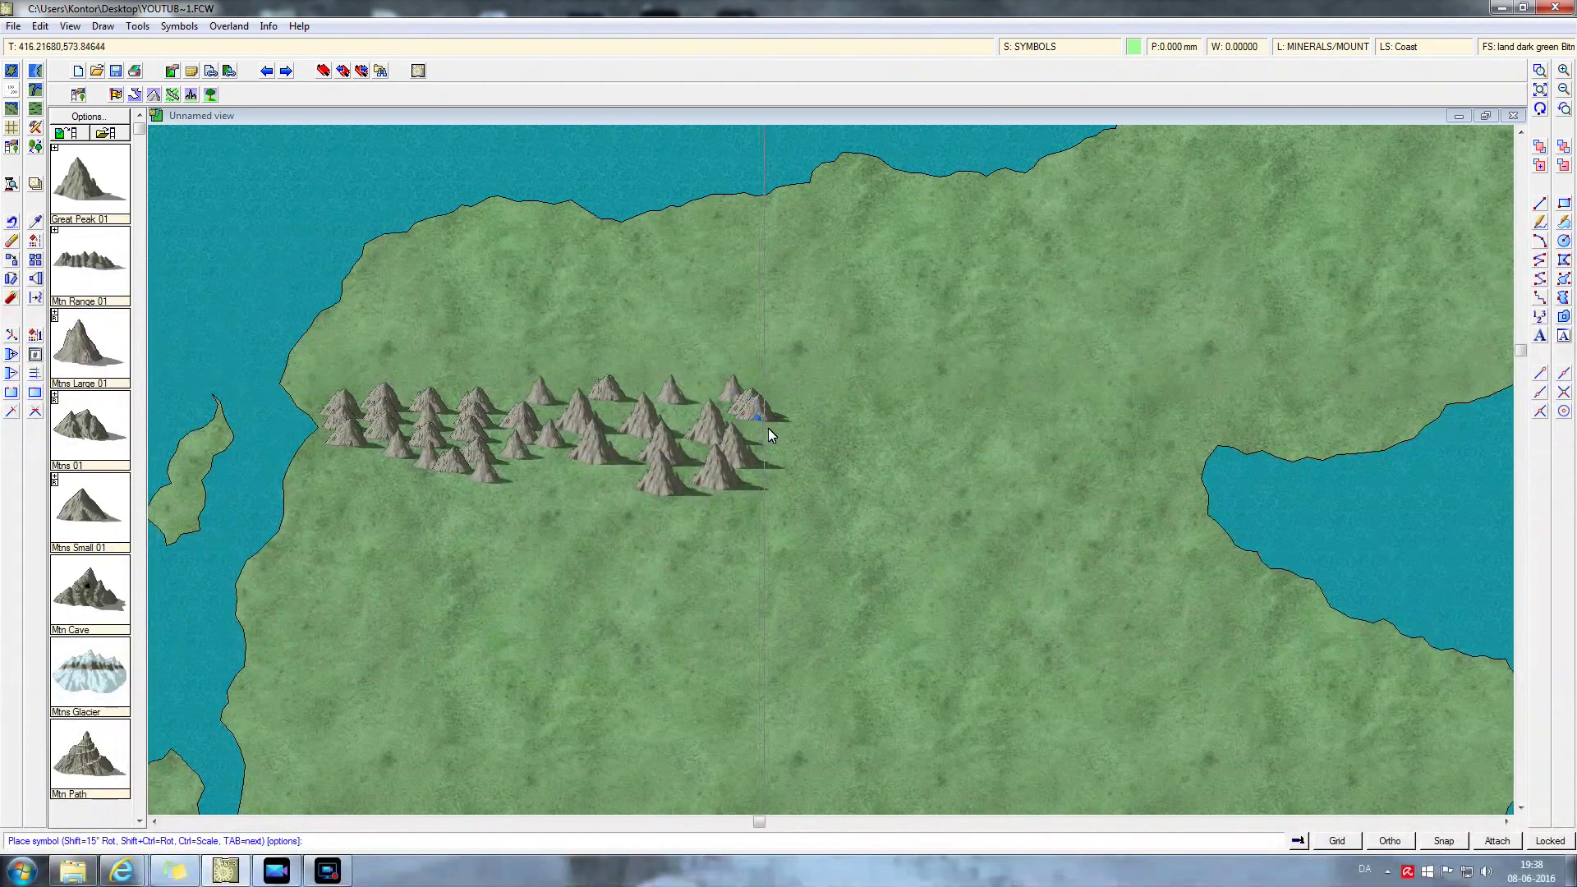
left_click(770, 432)
left_click(787, 449)
left_click(786, 470)
left_click(607, 486)
left_click(566, 478)
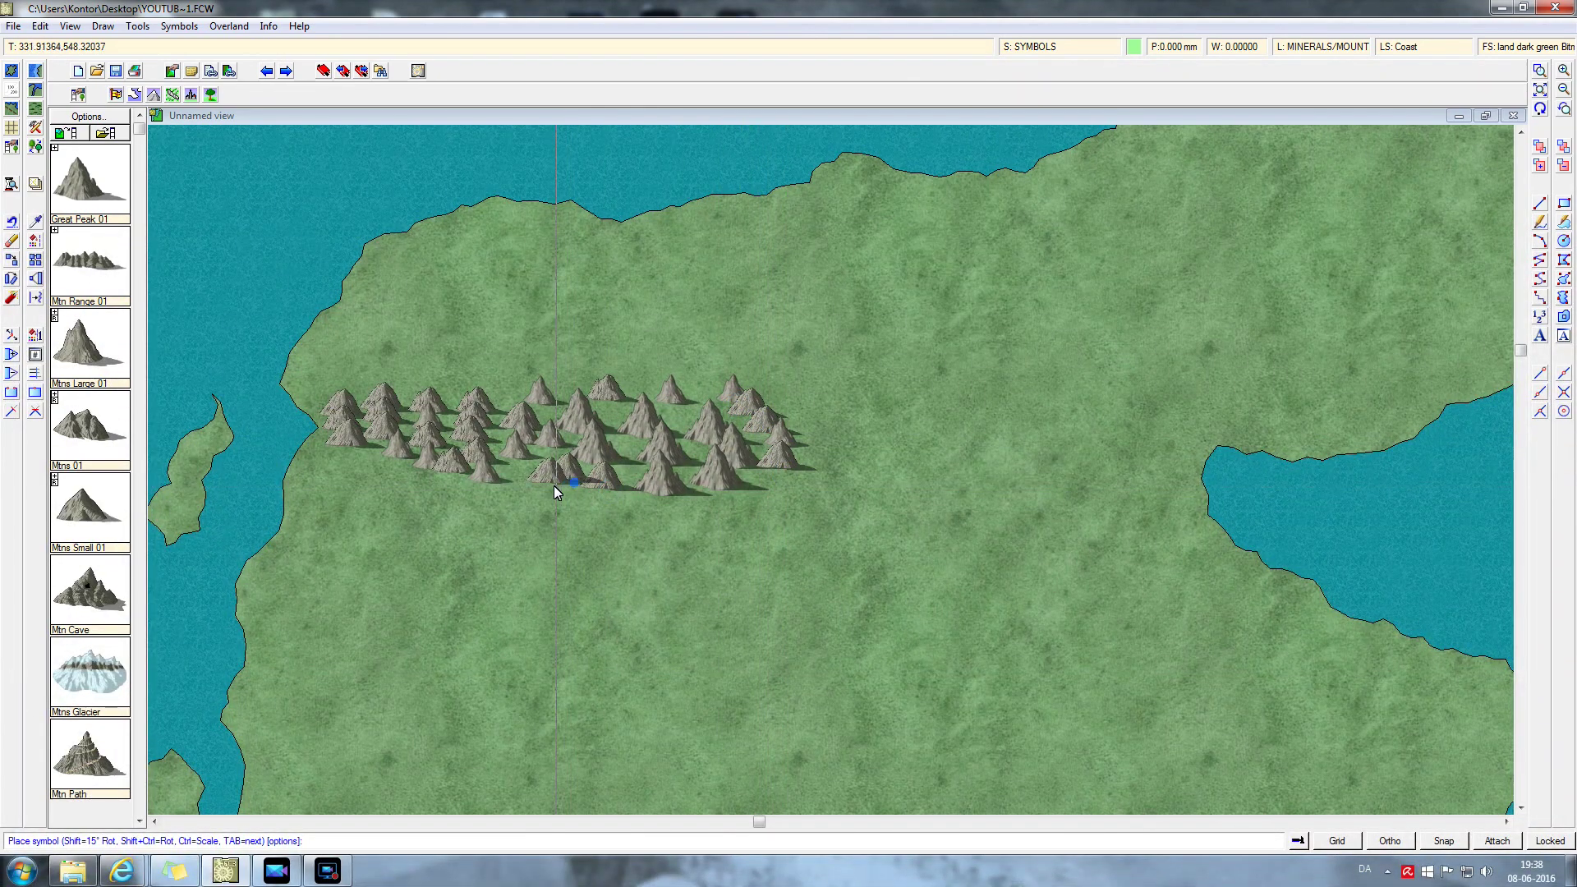
left_click(536, 483)
left_click(514, 504)
left_click(796, 405)
left_click(812, 423)
left_click(824, 444)
left_click(828, 466)
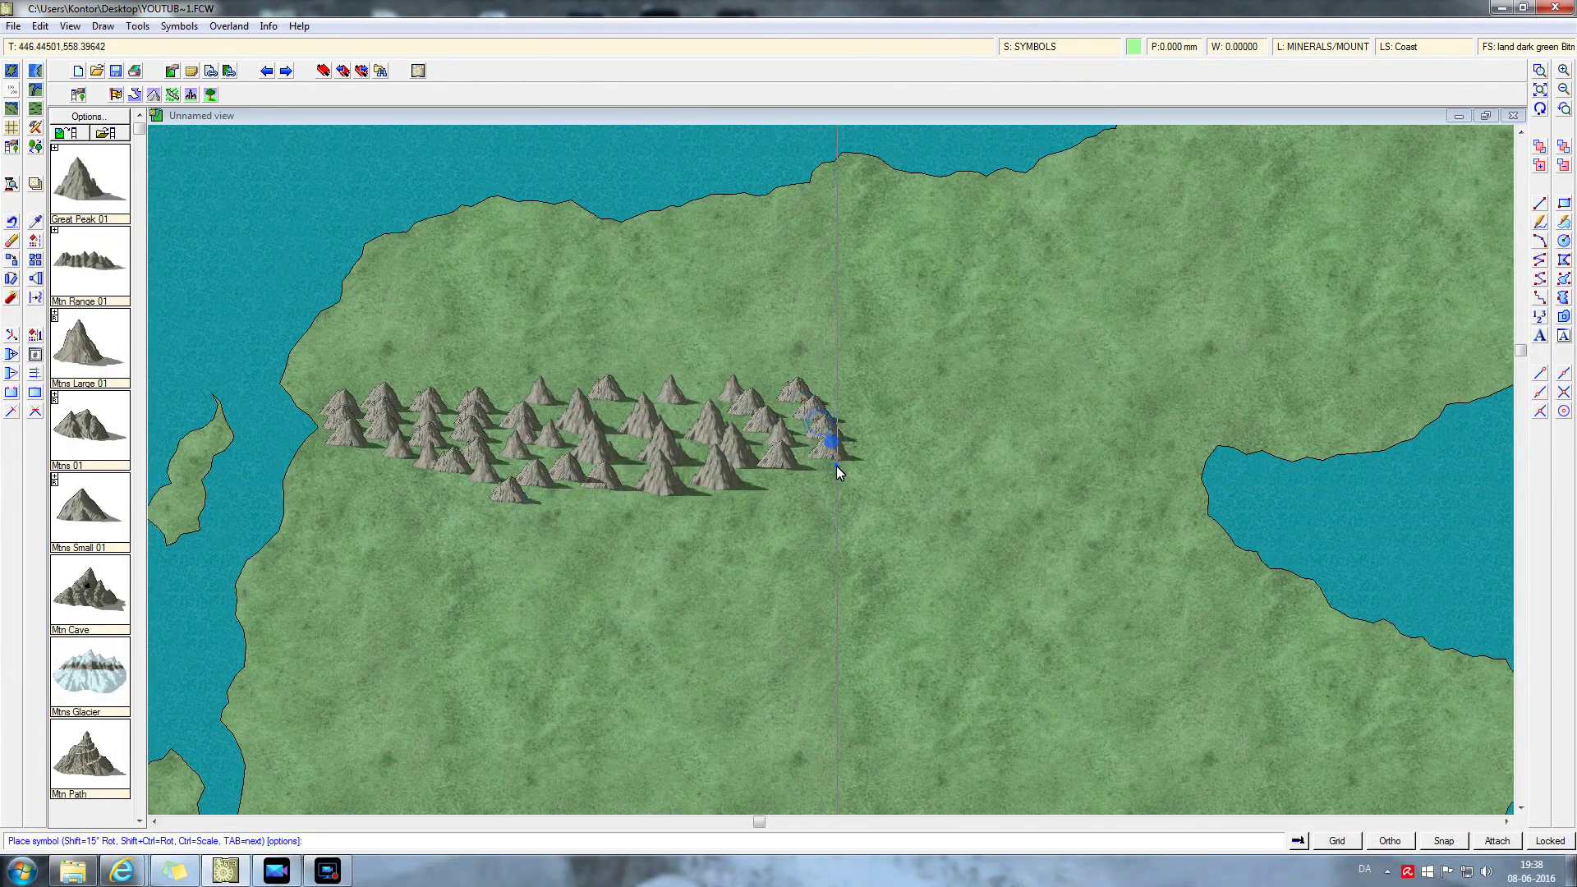
left_click(816, 487)
left_click(803, 493)
left_click(781, 500)
- Extend the range further east and fill its lower-right end with peaks
left_click(858, 404)
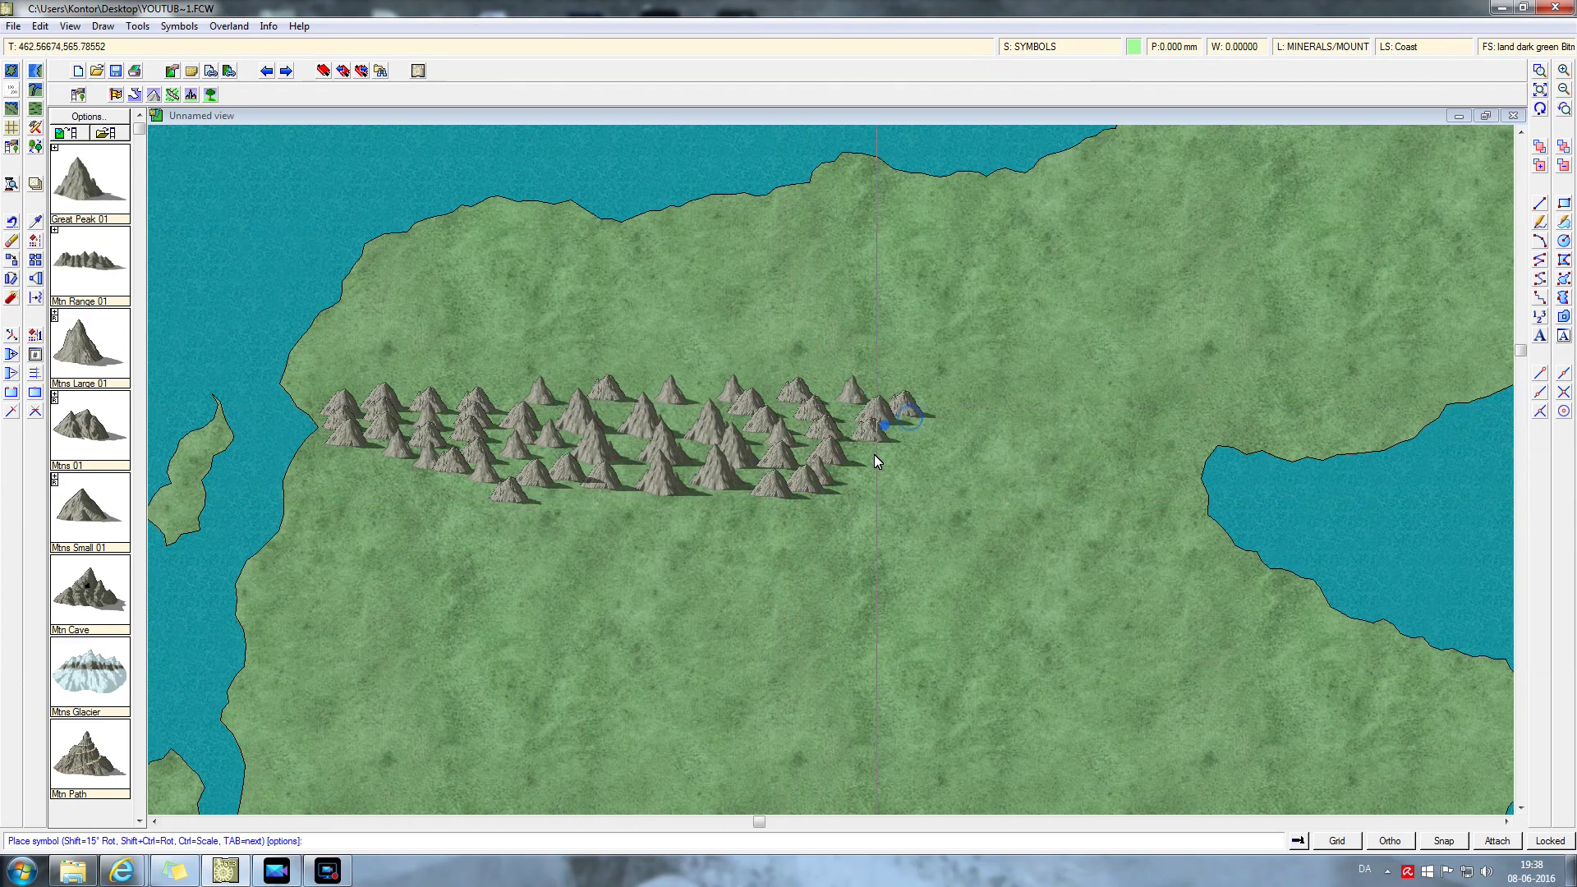
left_click(907, 443)
left_click(934, 445)
left_click(926, 474)
left_click(902, 486)
left_click(872, 464)
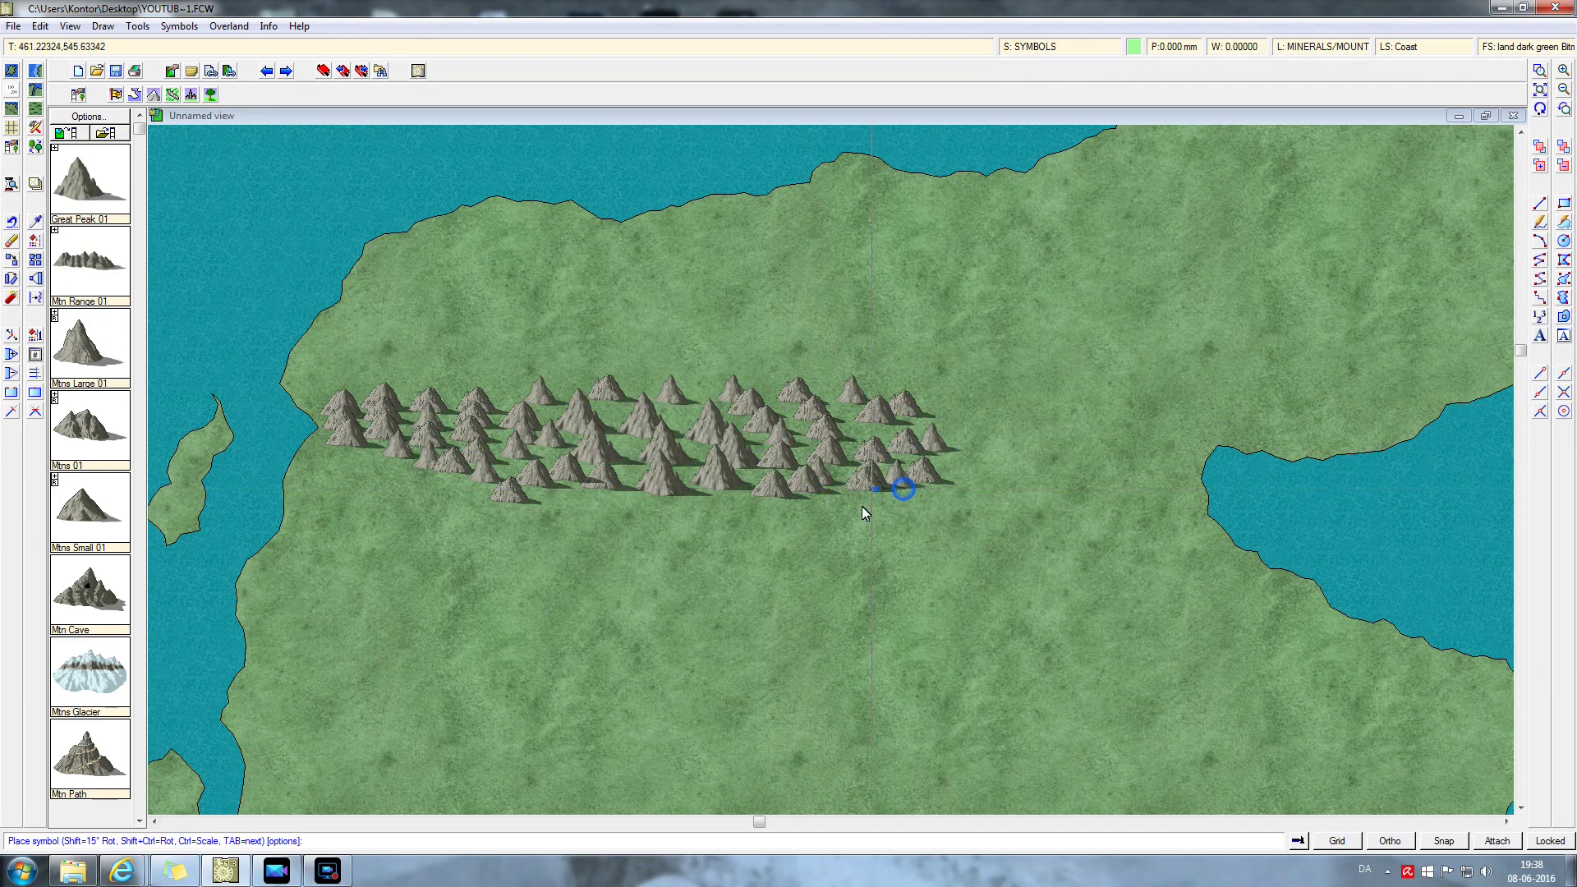
left_click(950, 408)
left_click(965, 427)
left_click(995, 437)
left_click(1026, 414)
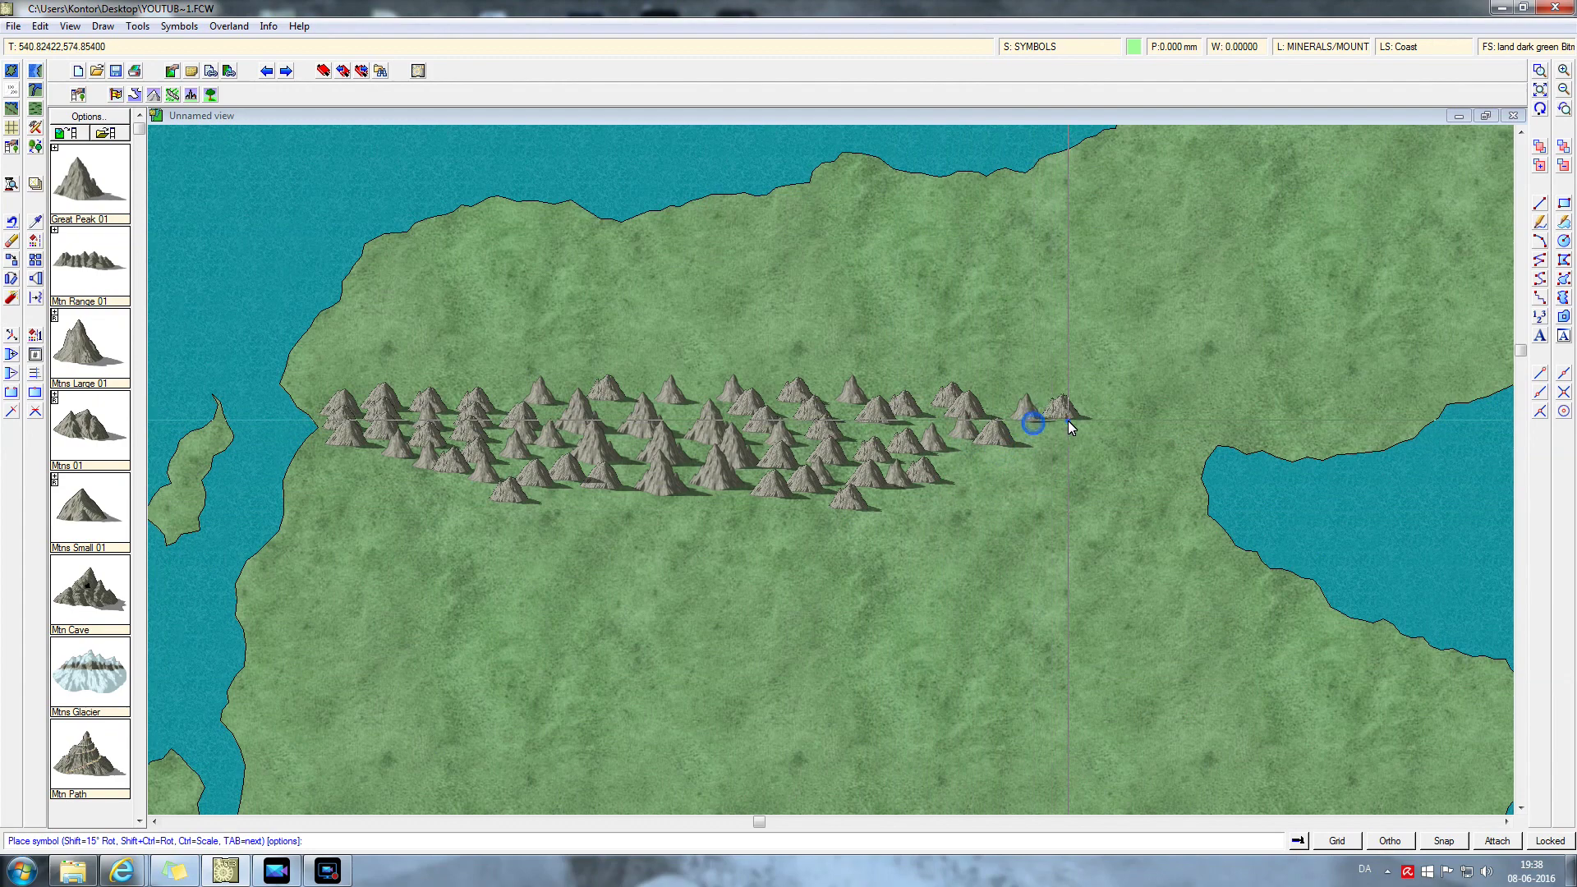
left_click(1061, 410)
left_click(1069, 436)
left_click(1030, 460)
left_click(978, 467)
left_click(965, 481)
left_click(985, 496)
left_click(1026, 493)
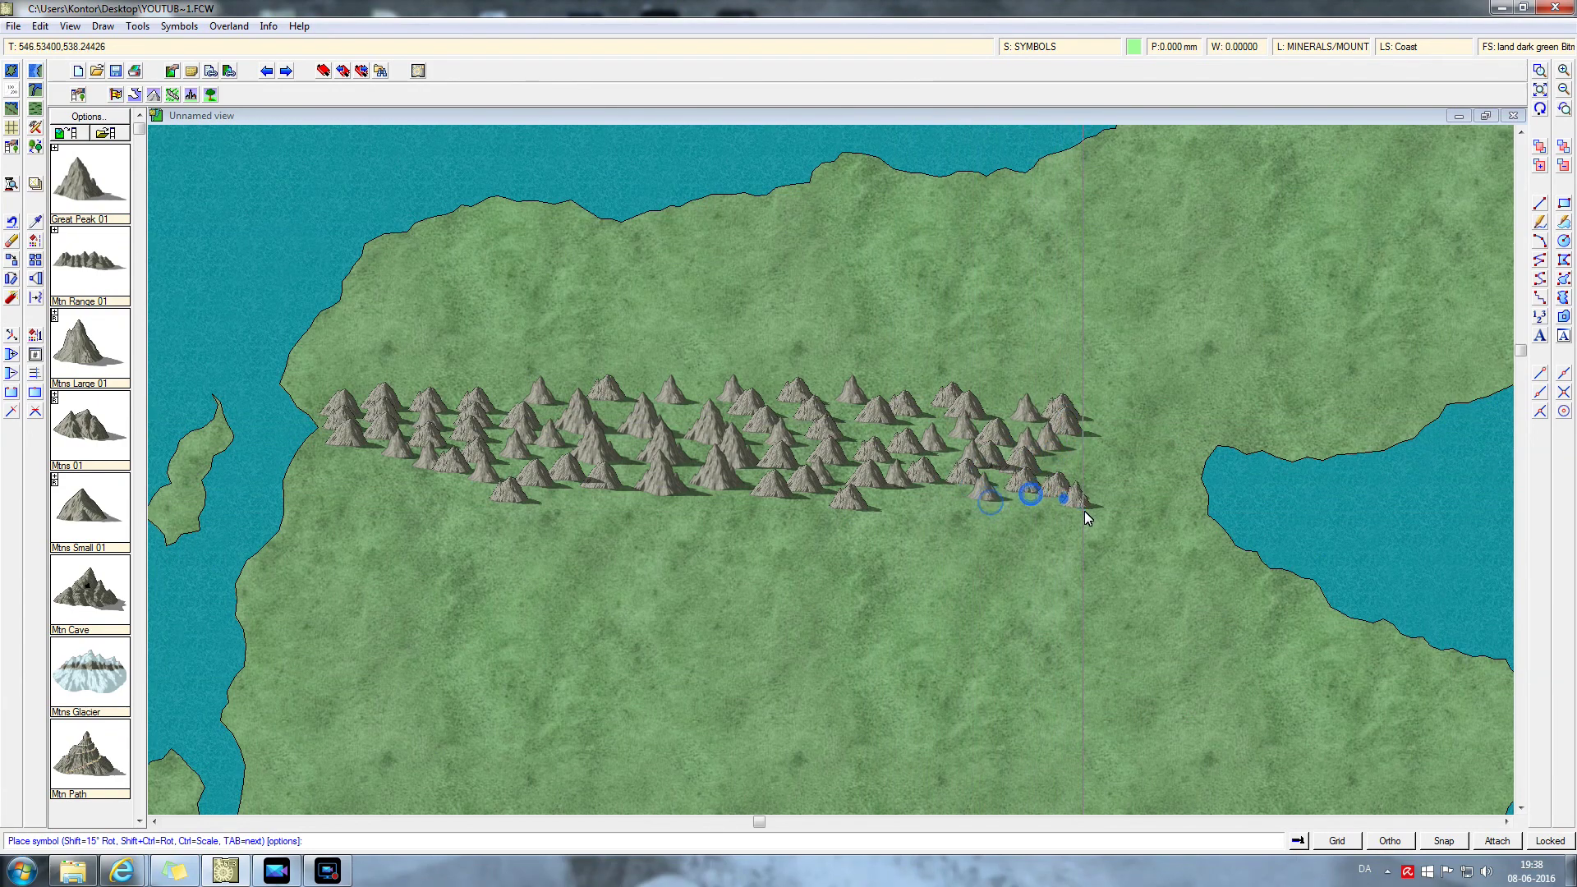
left_click(1056, 494)
left_click(1080, 504)
left_click(1106, 432)
- Carry the range's peaks all the way to the eastern bay's coast
left_click(1078, 447)
left_click(1093, 446)
left_click(1105, 473)
left_click(1158, 443)
left_click(1133, 454)
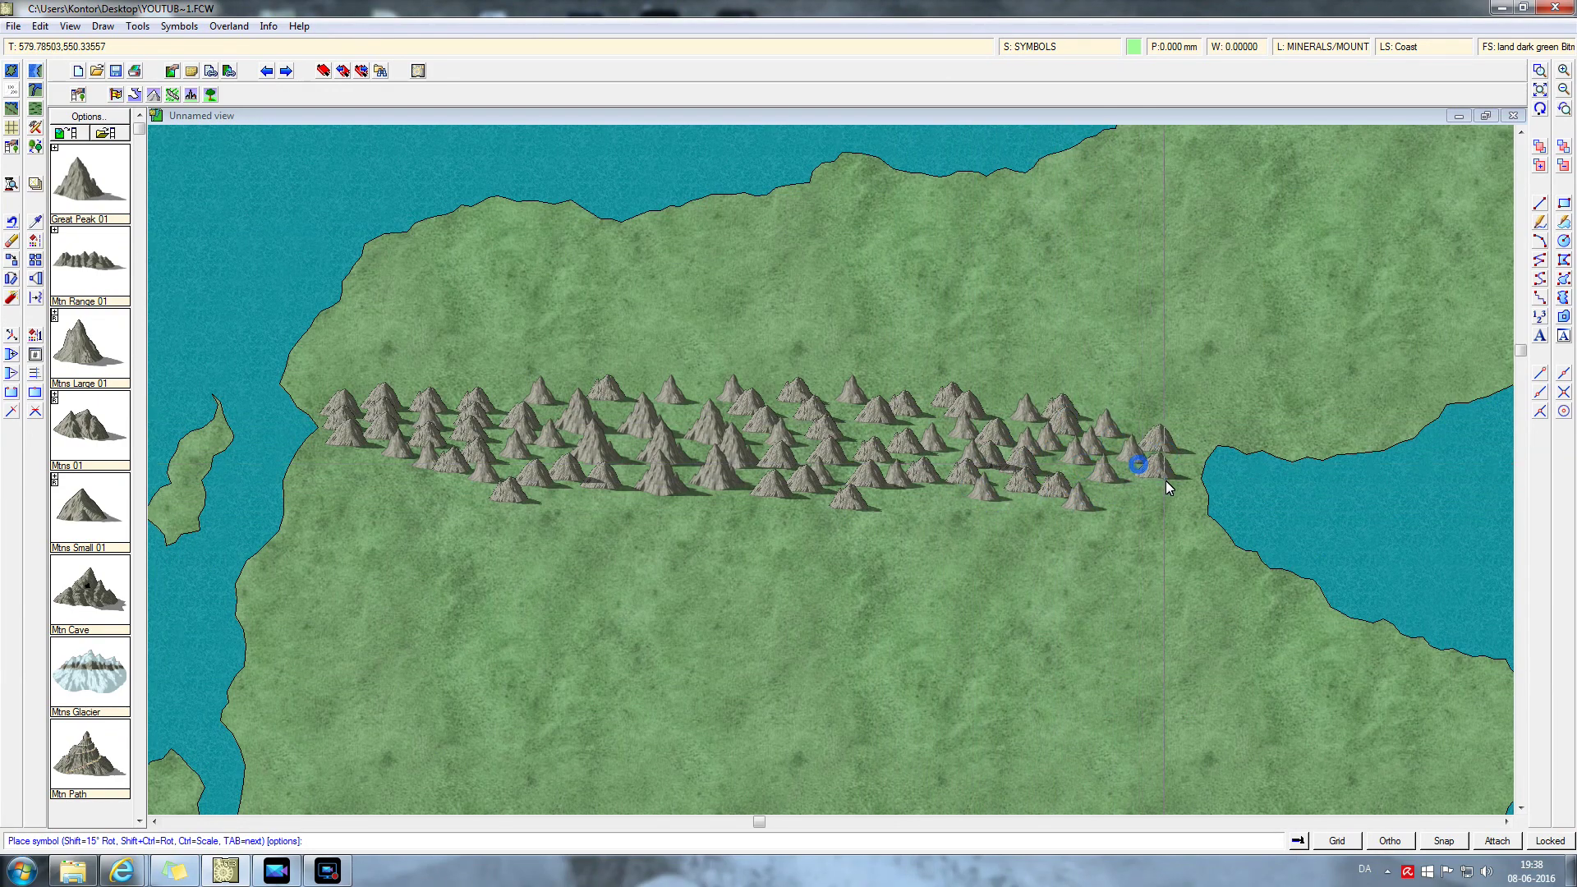
left_click(1154, 469)
left_click(1167, 491)
right_click(1172, 514)
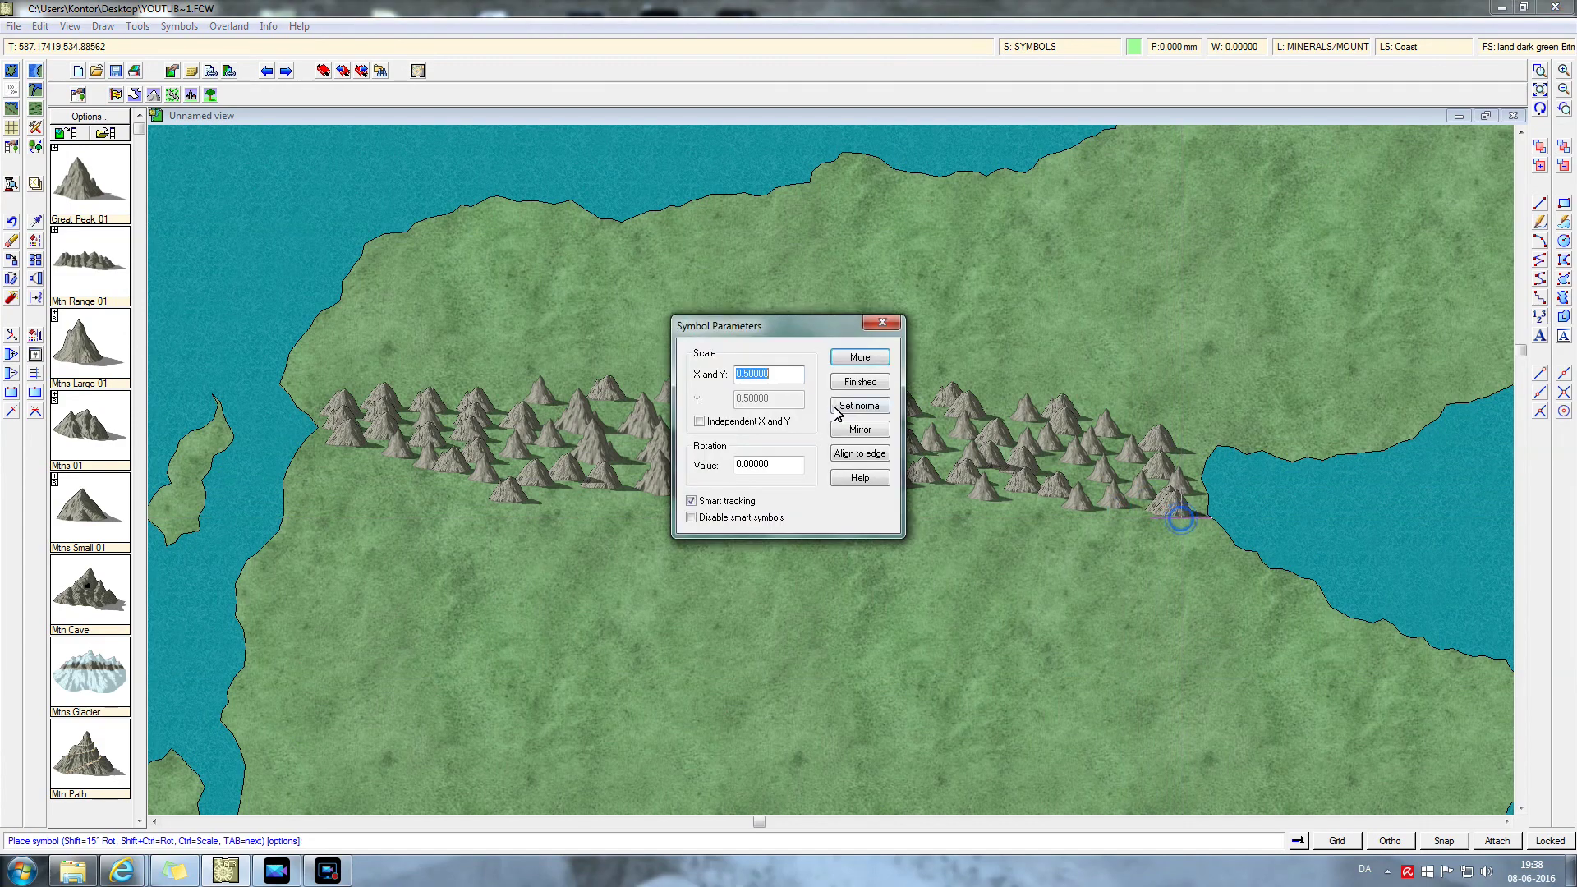
- Add peaks at the range's lower-left and along the western part of its top edge
left_click(860, 381)
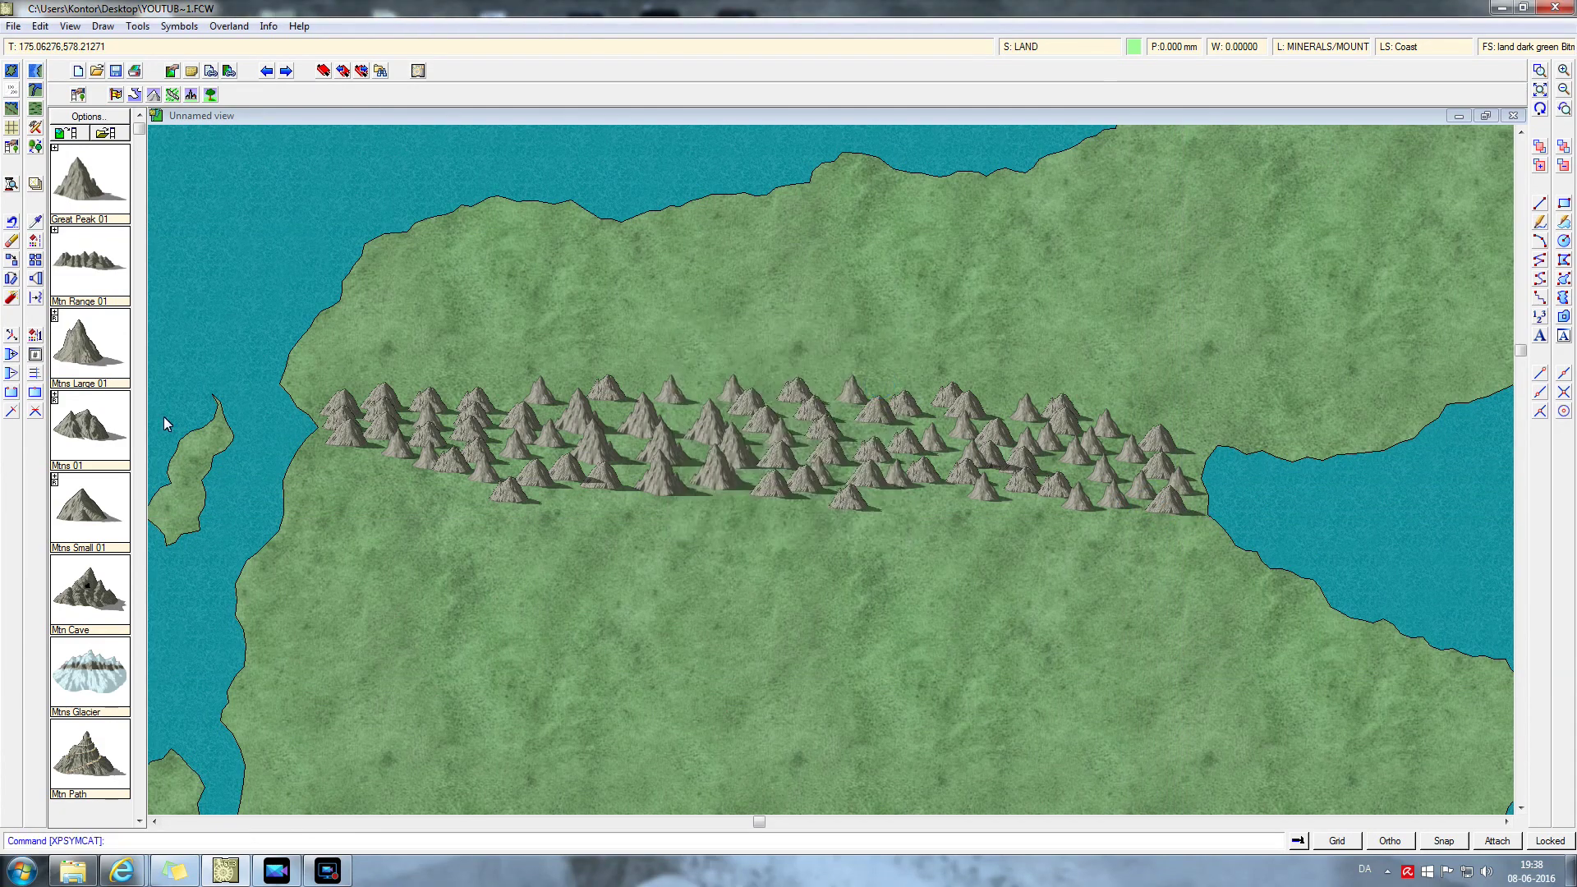
left_click(357, 476)
left_click(416, 491)
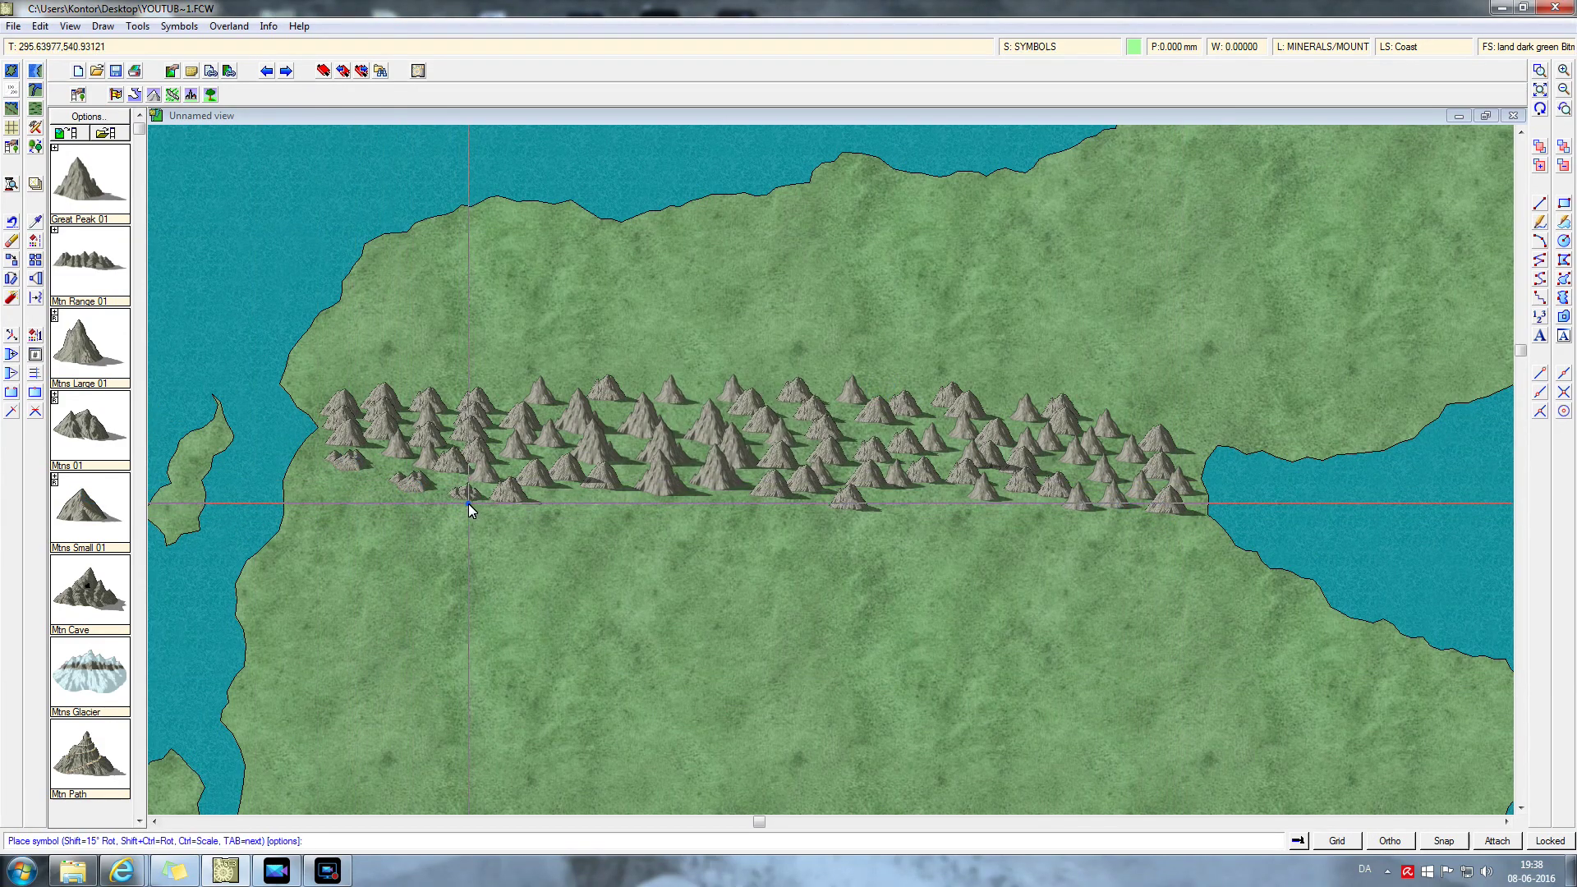
left_click(468, 504)
left_click(506, 397)
left_click(634, 384)
left_click(698, 389)
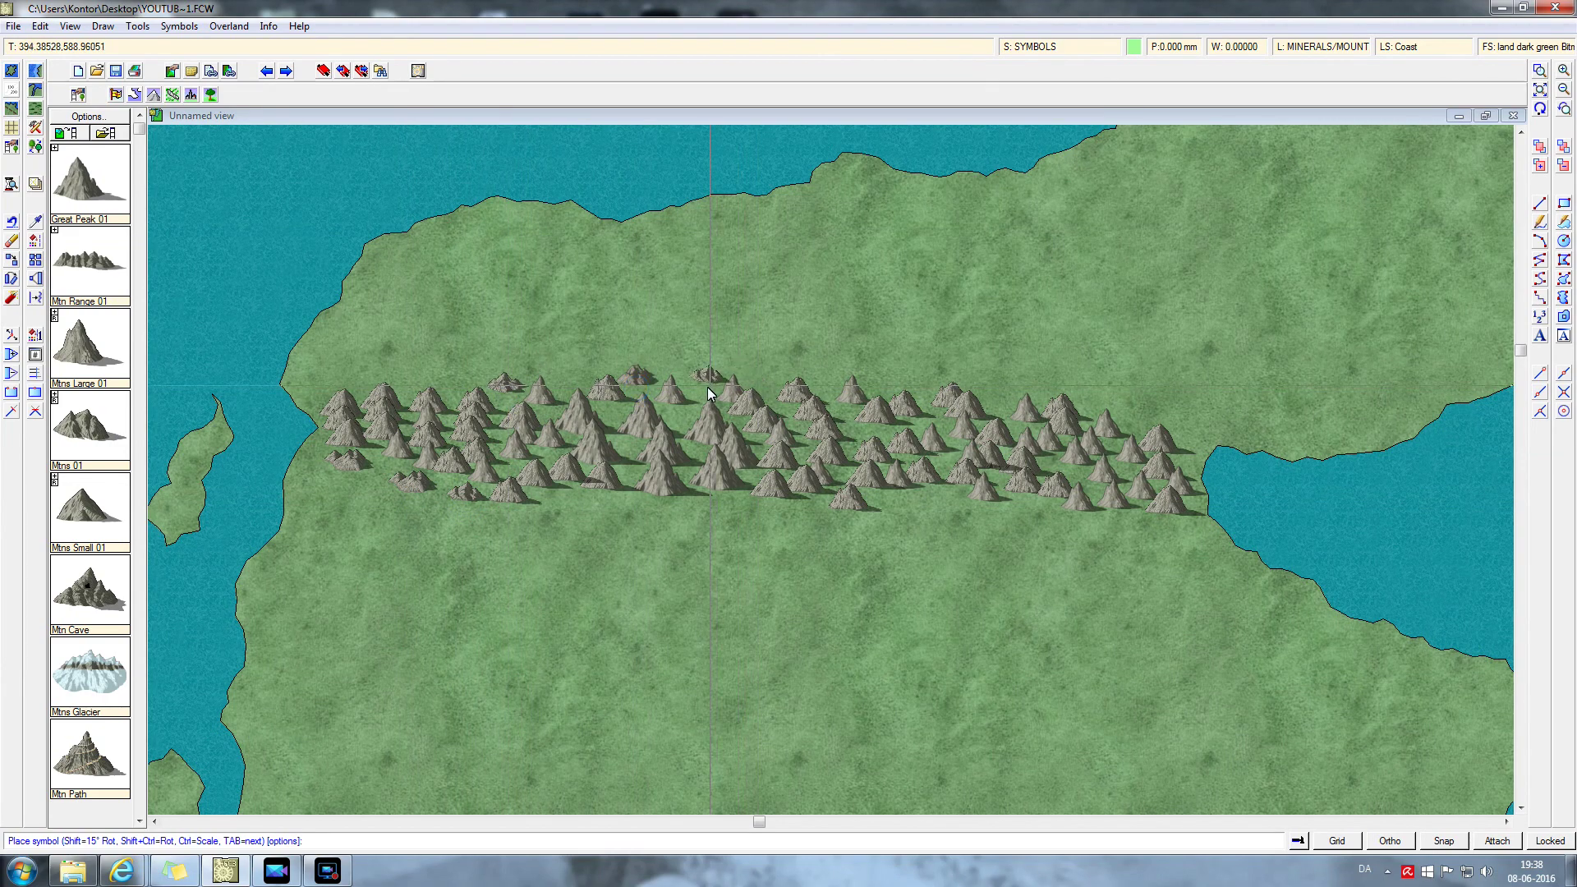
- Add peaks along the range's lower and lower-right edges toward the bay
left_click(721, 503)
left_click(757, 517)
left_click(800, 517)
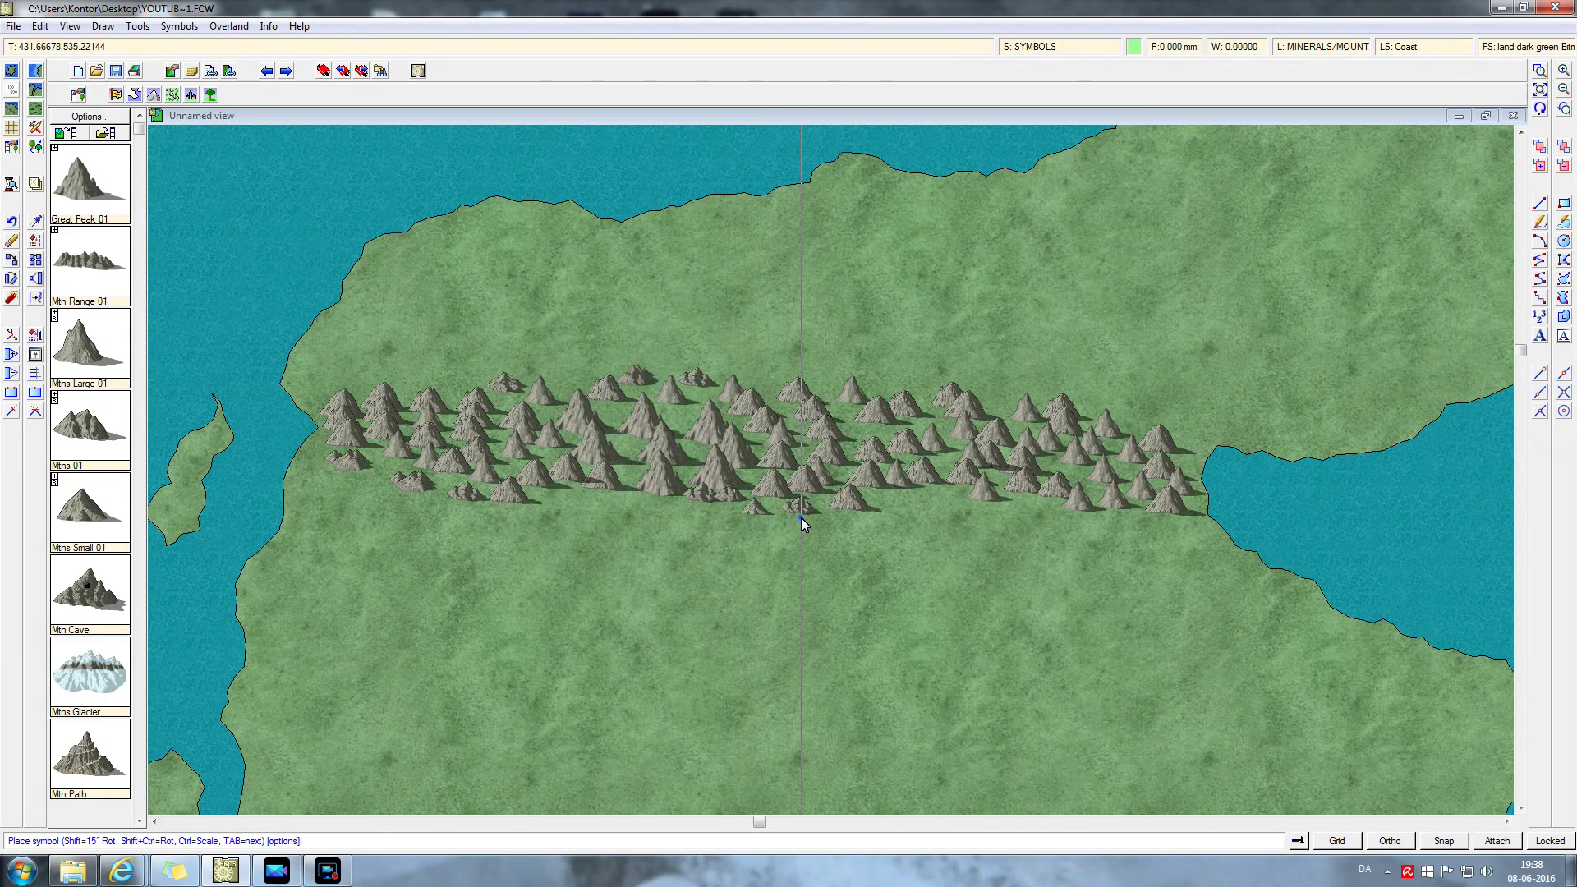
left_click(946, 524)
left_click(997, 517)
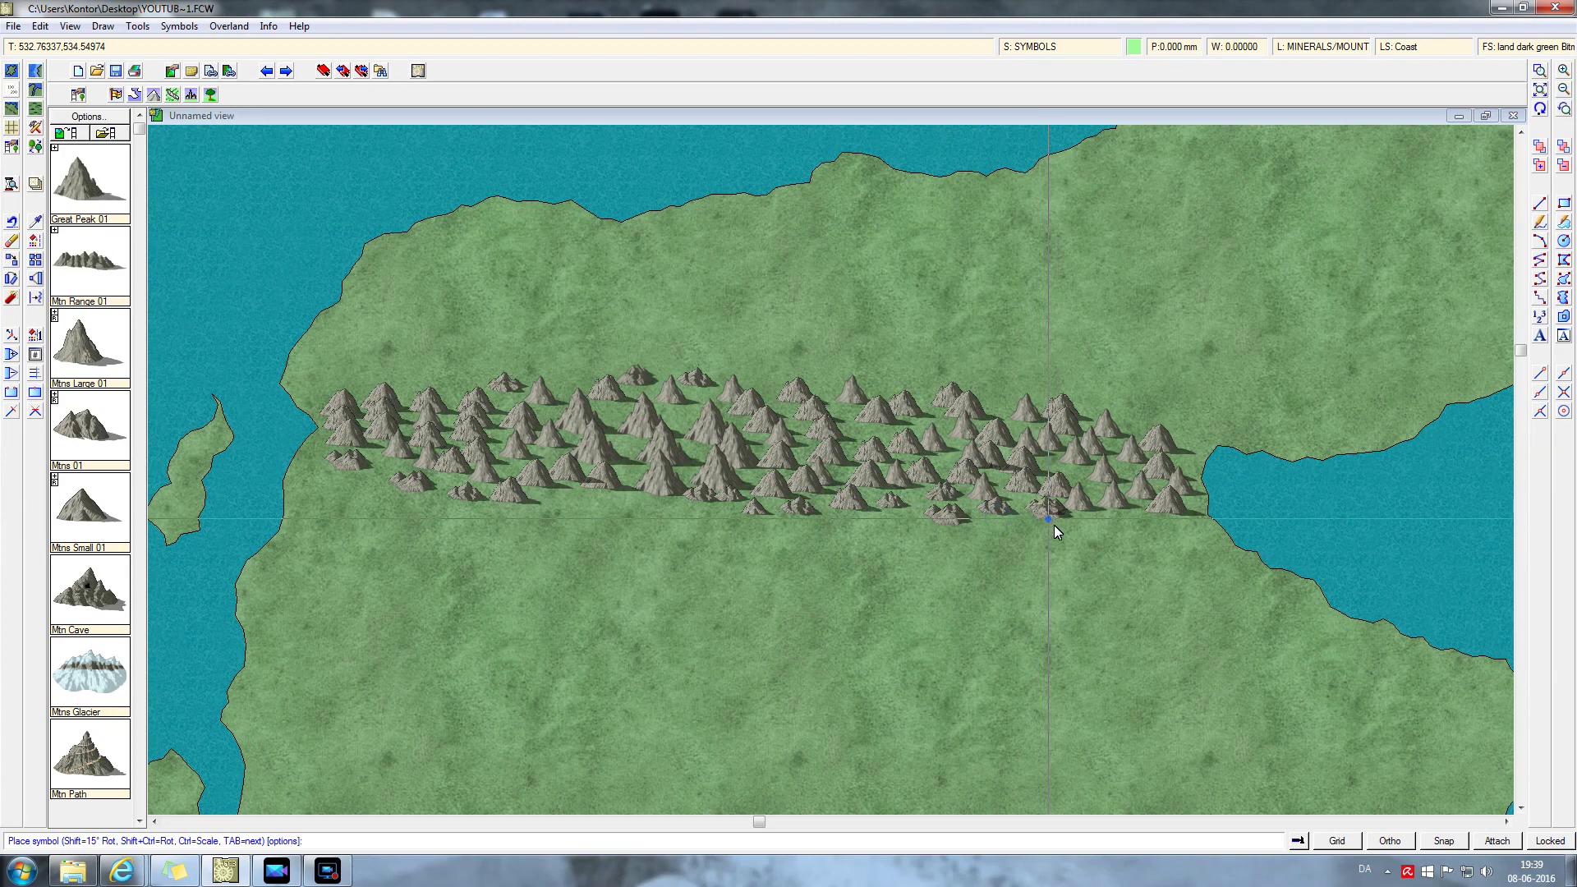
left_click(1051, 522)
left_click(1103, 523)
left_click(1160, 534)
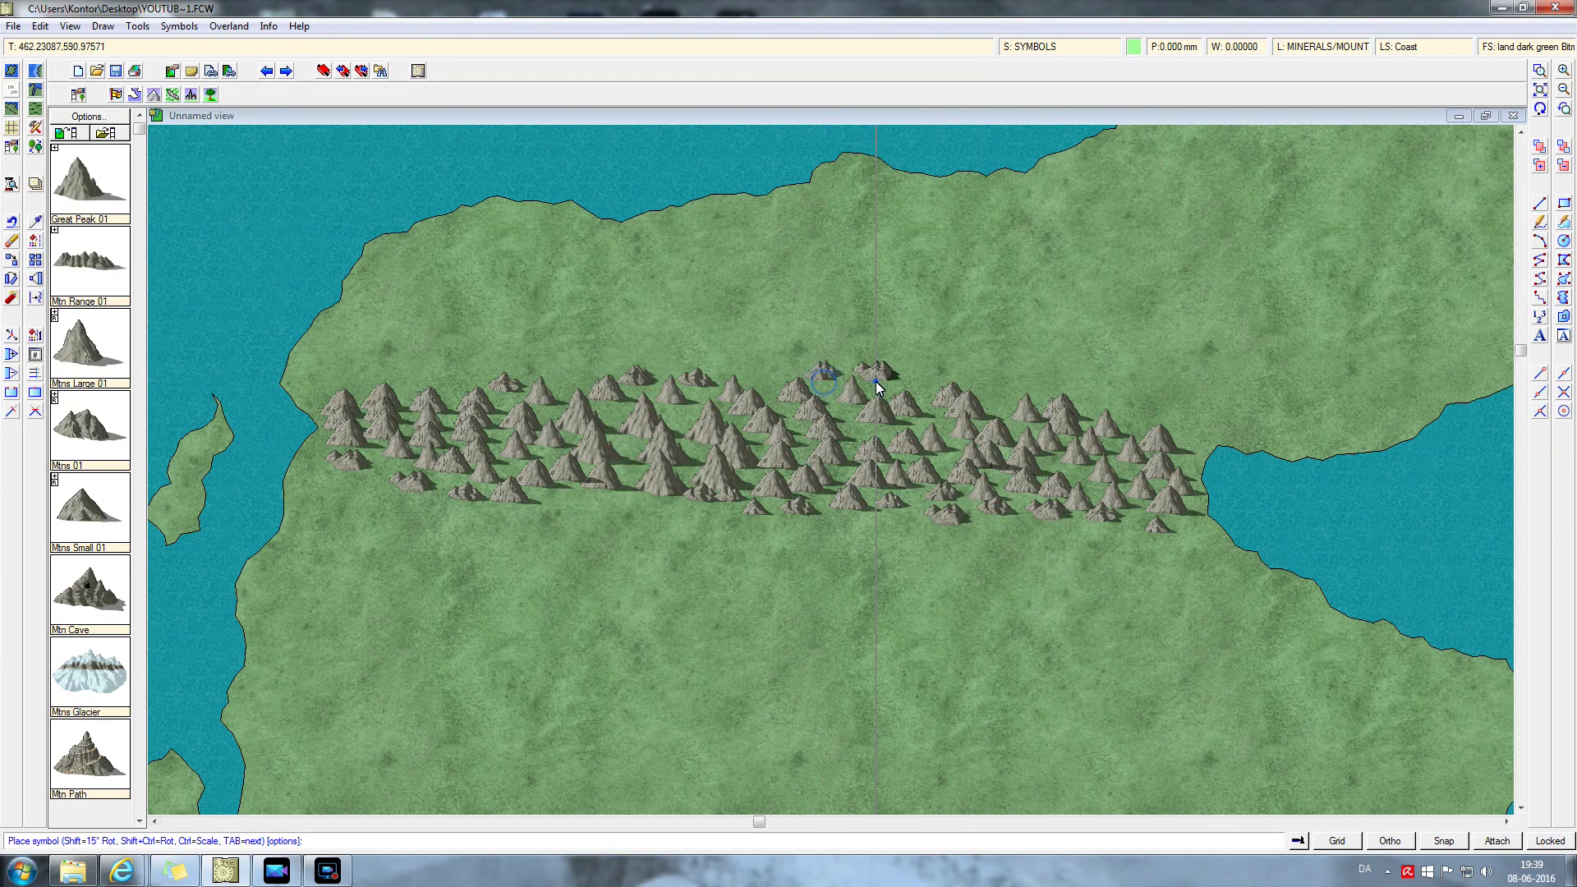
- Add peaks along the ridge top and upper-right edge up to the coast
left_click(875, 381)
left_click(928, 383)
left_click(997, 399)
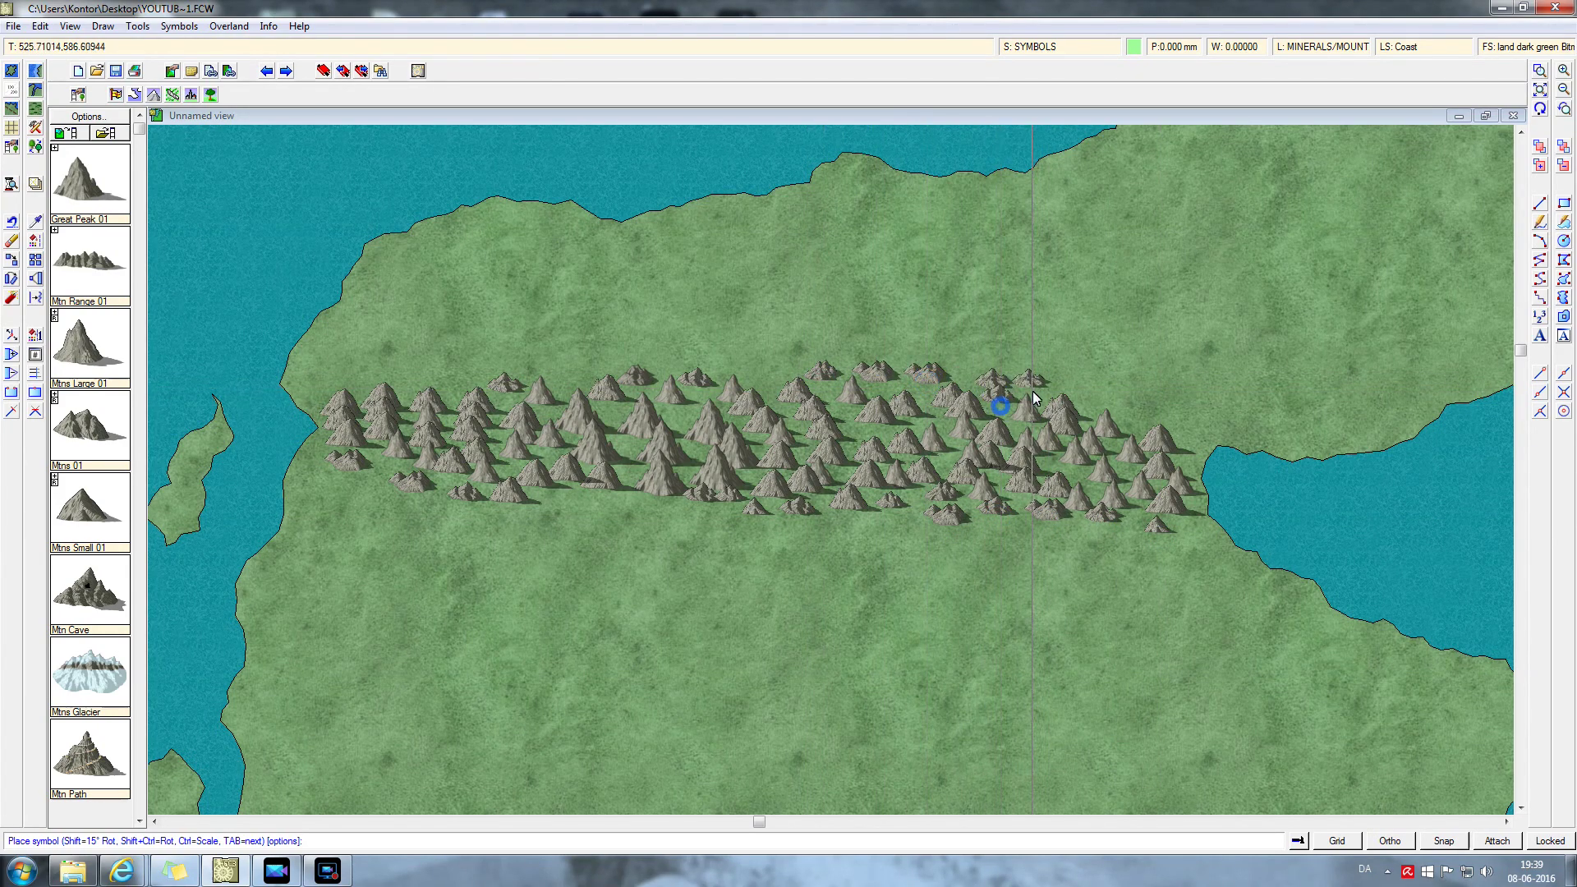
left_click(1042, 391)
left_click(1088, 402)
left_click(1127, 413)
left_click(1172, 427)
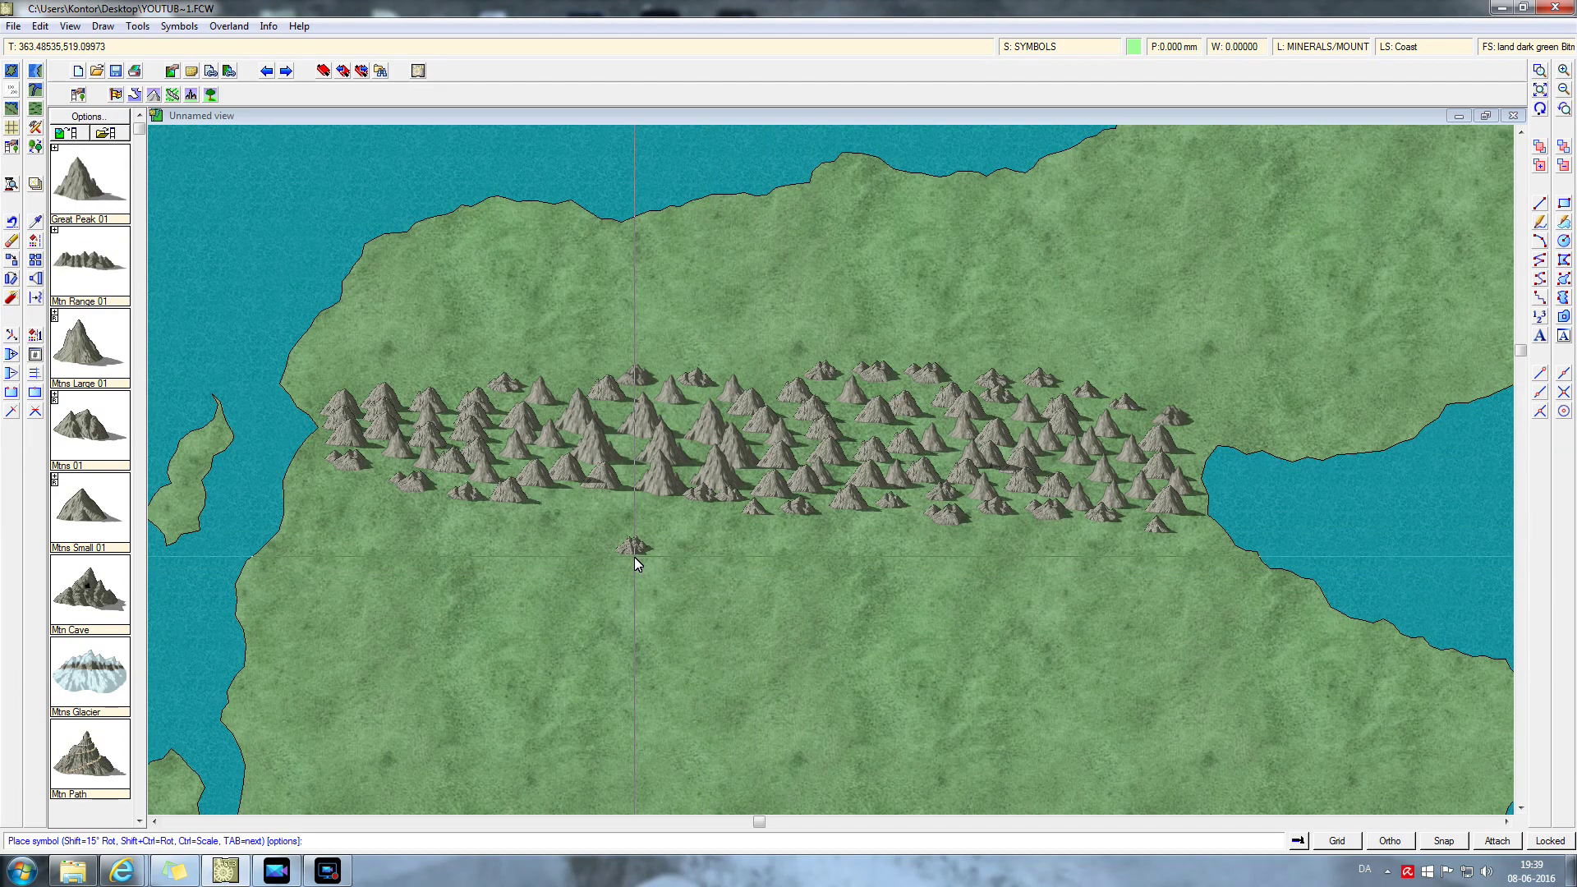
right_click(619, 539)
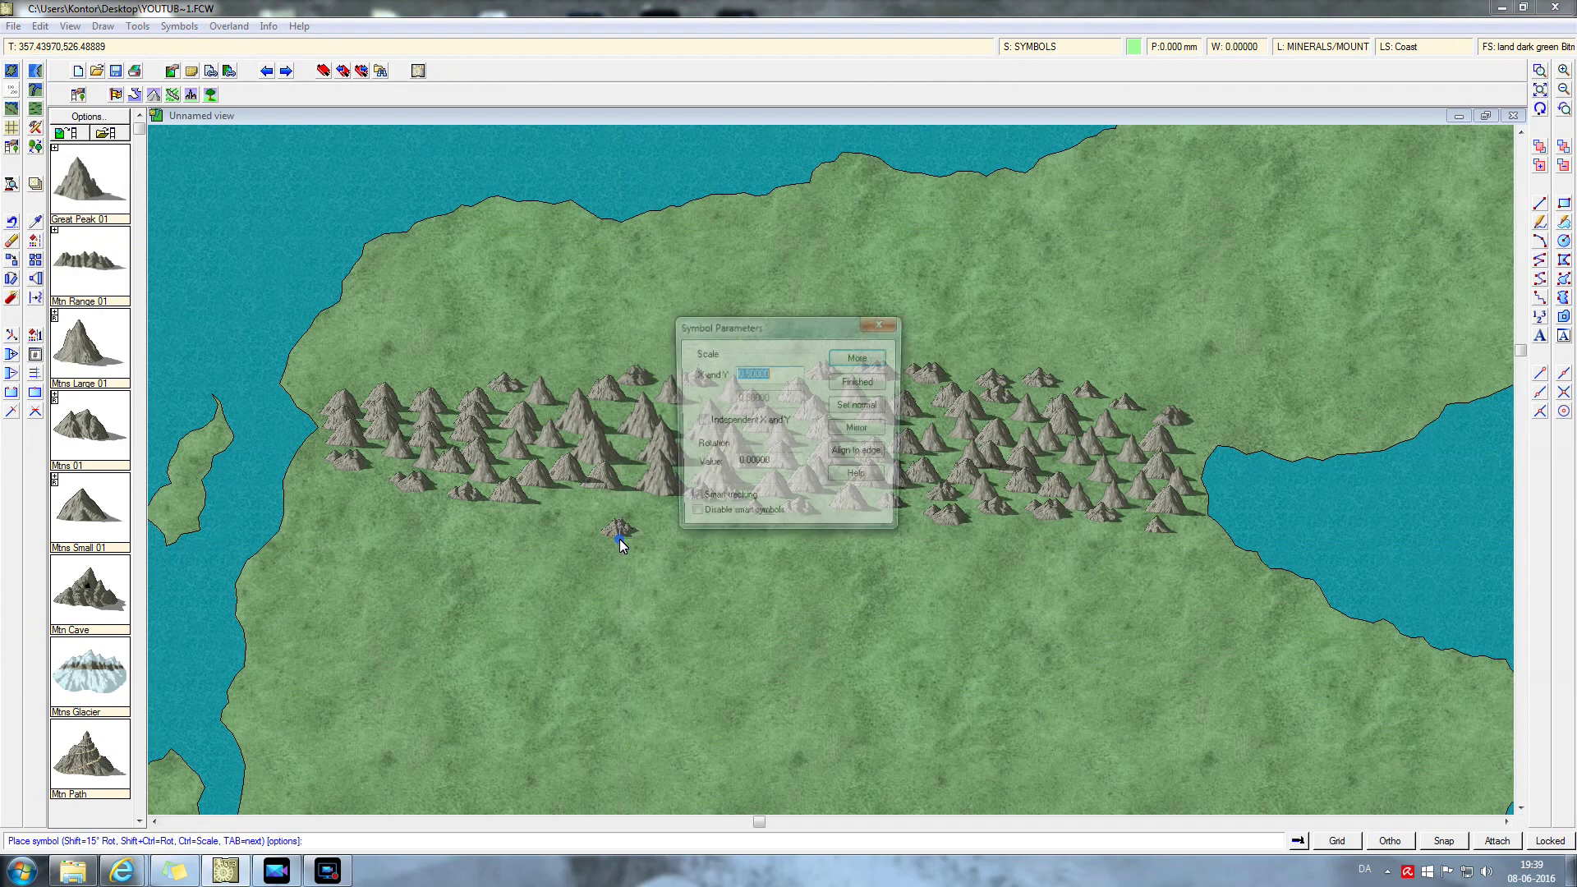
left_click(860, 384)
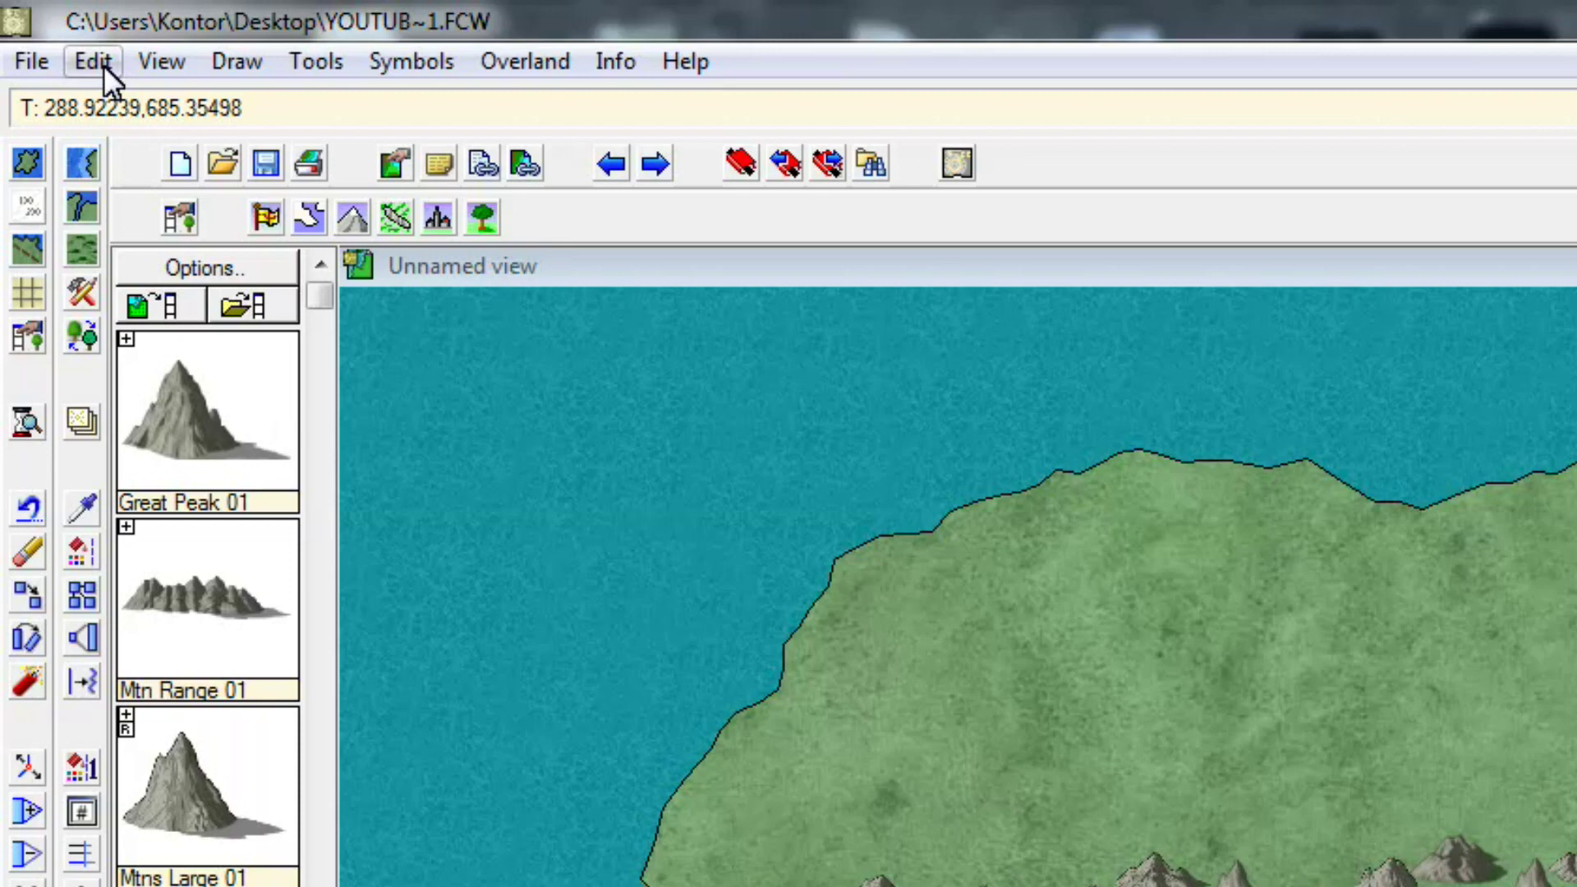
left_click(43, 27)
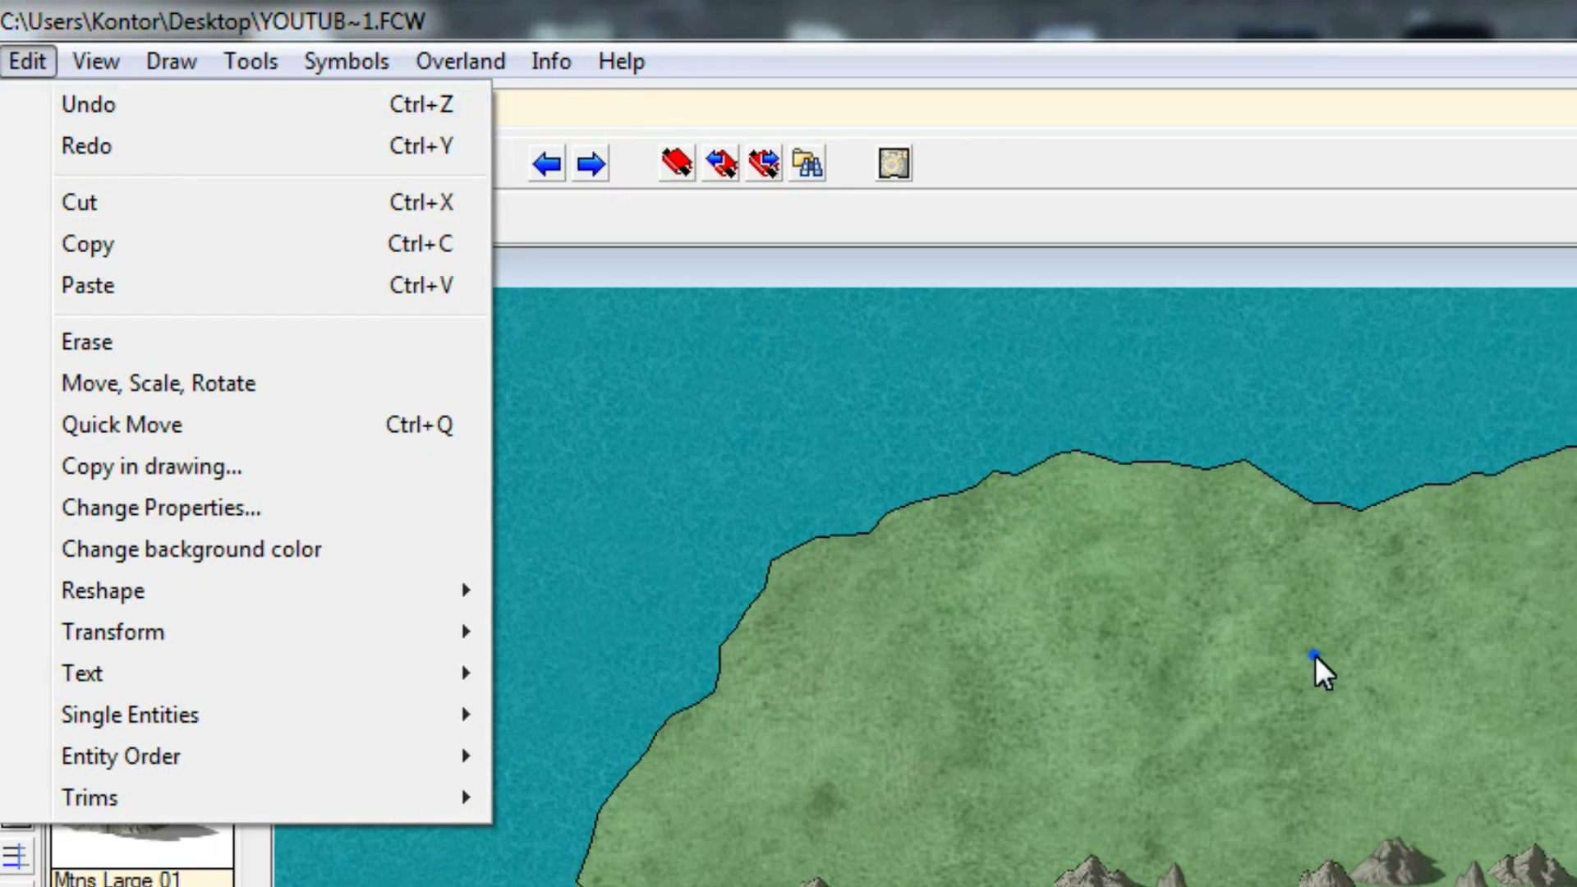
key("Escape")
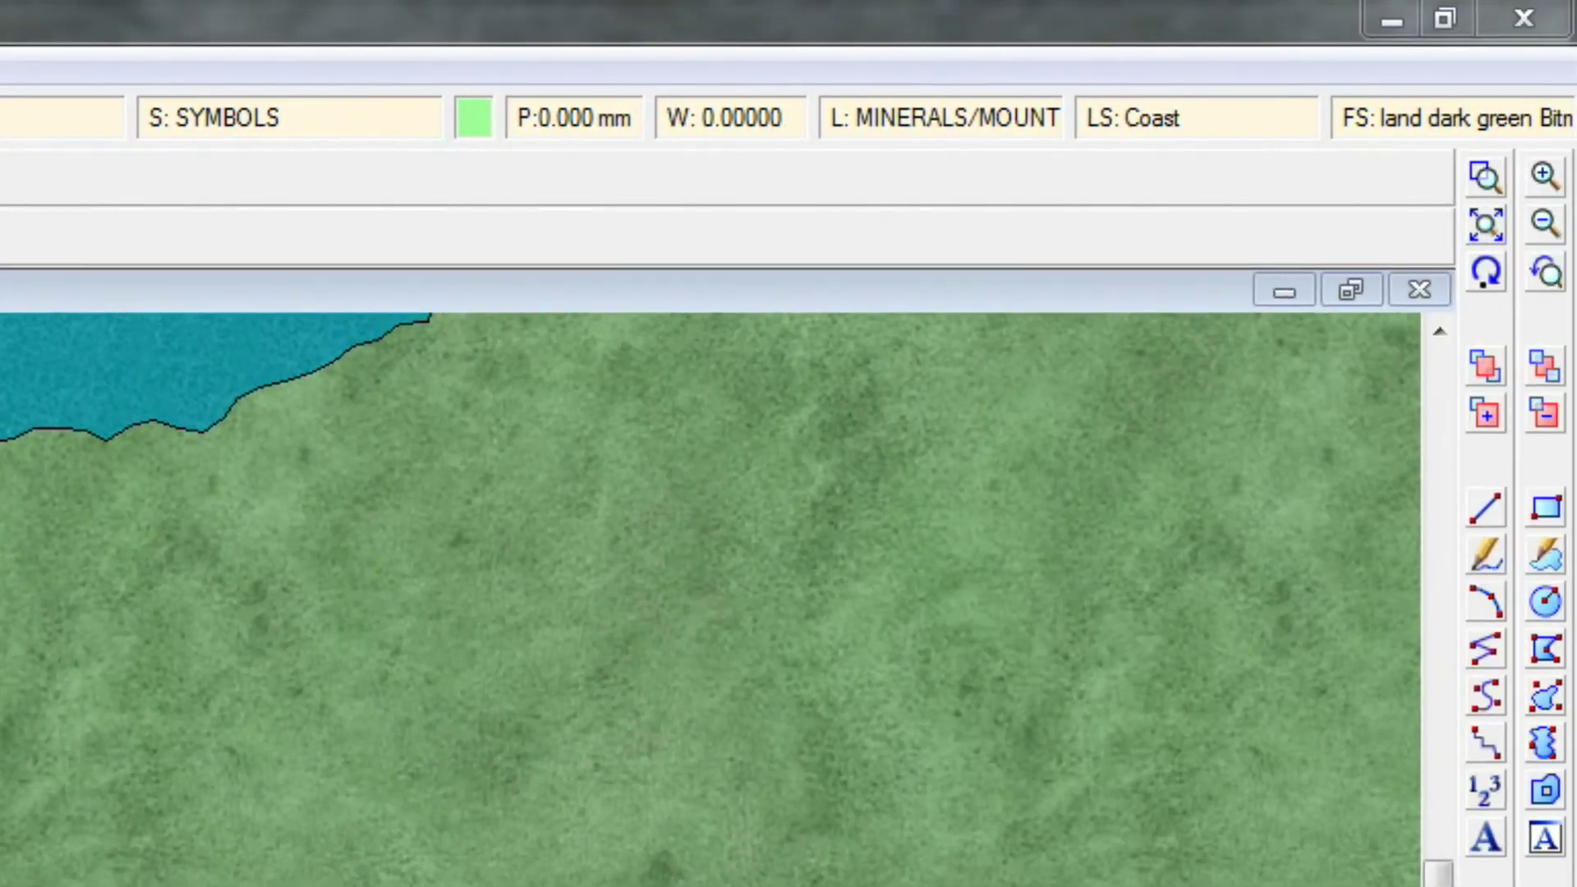
key("Escape")
left_click(1485, 271)
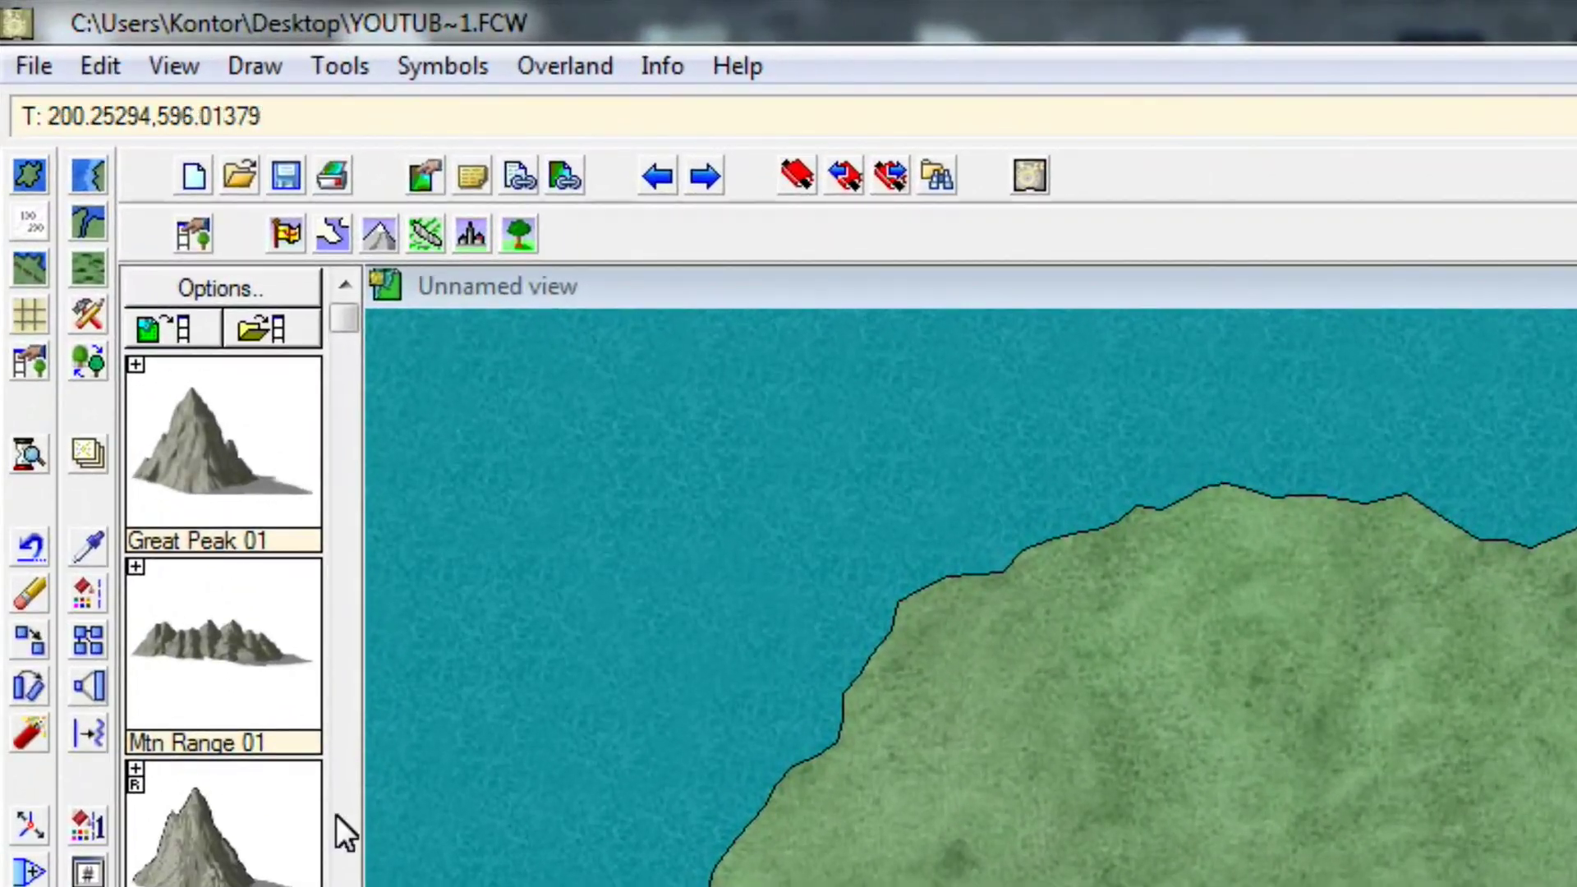
- Select the peach Contour, Default 10 fill style for drawing
left_click(29, 220)
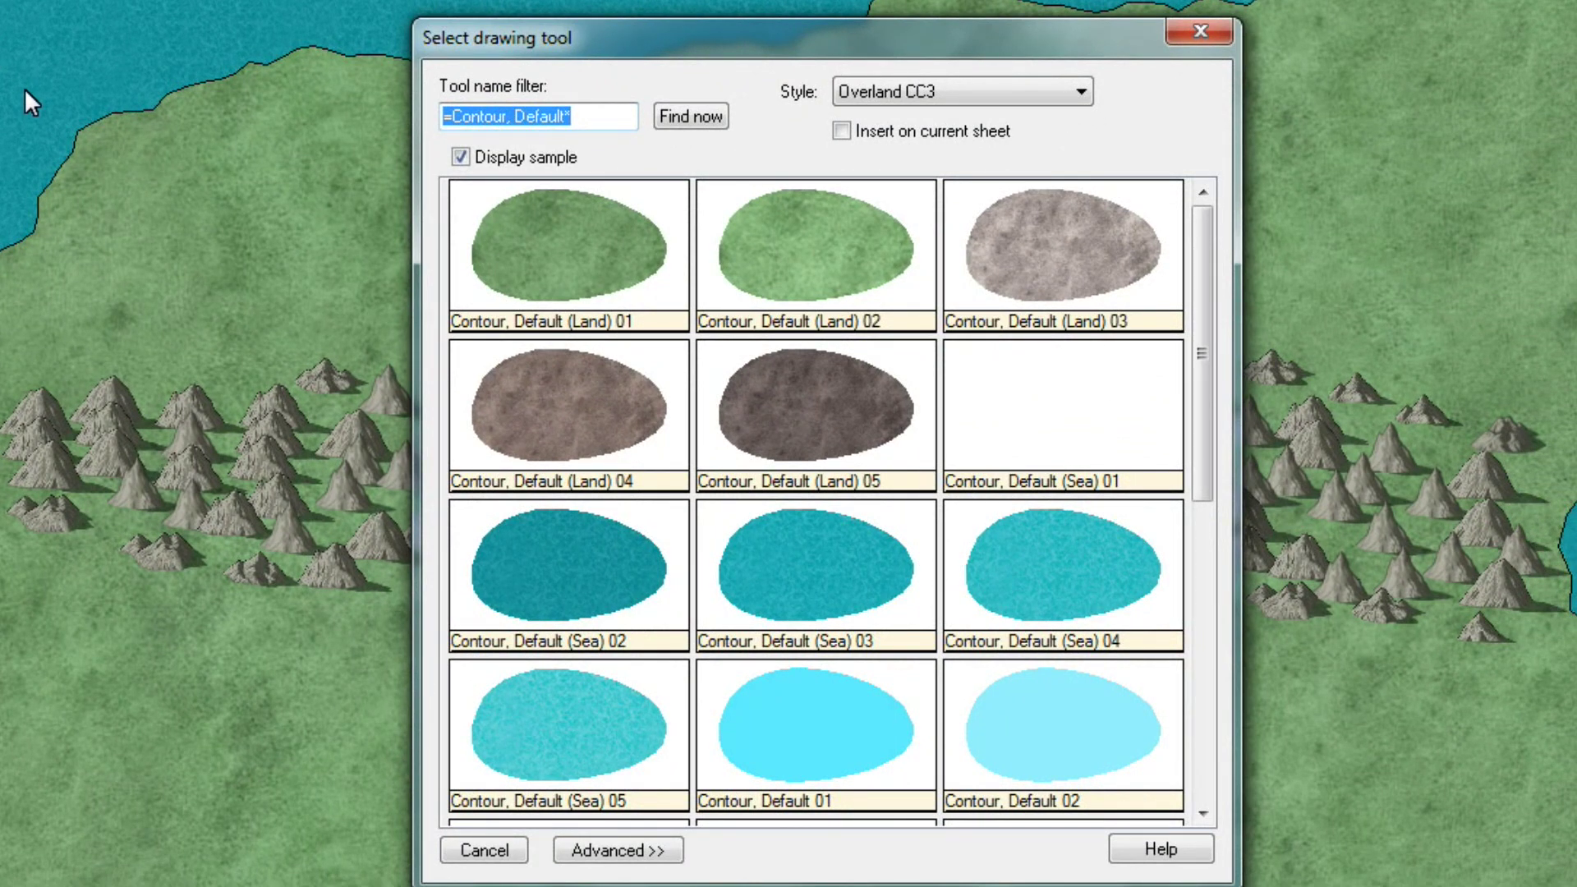
left_click_drag(1201, 336, 1214, 653)
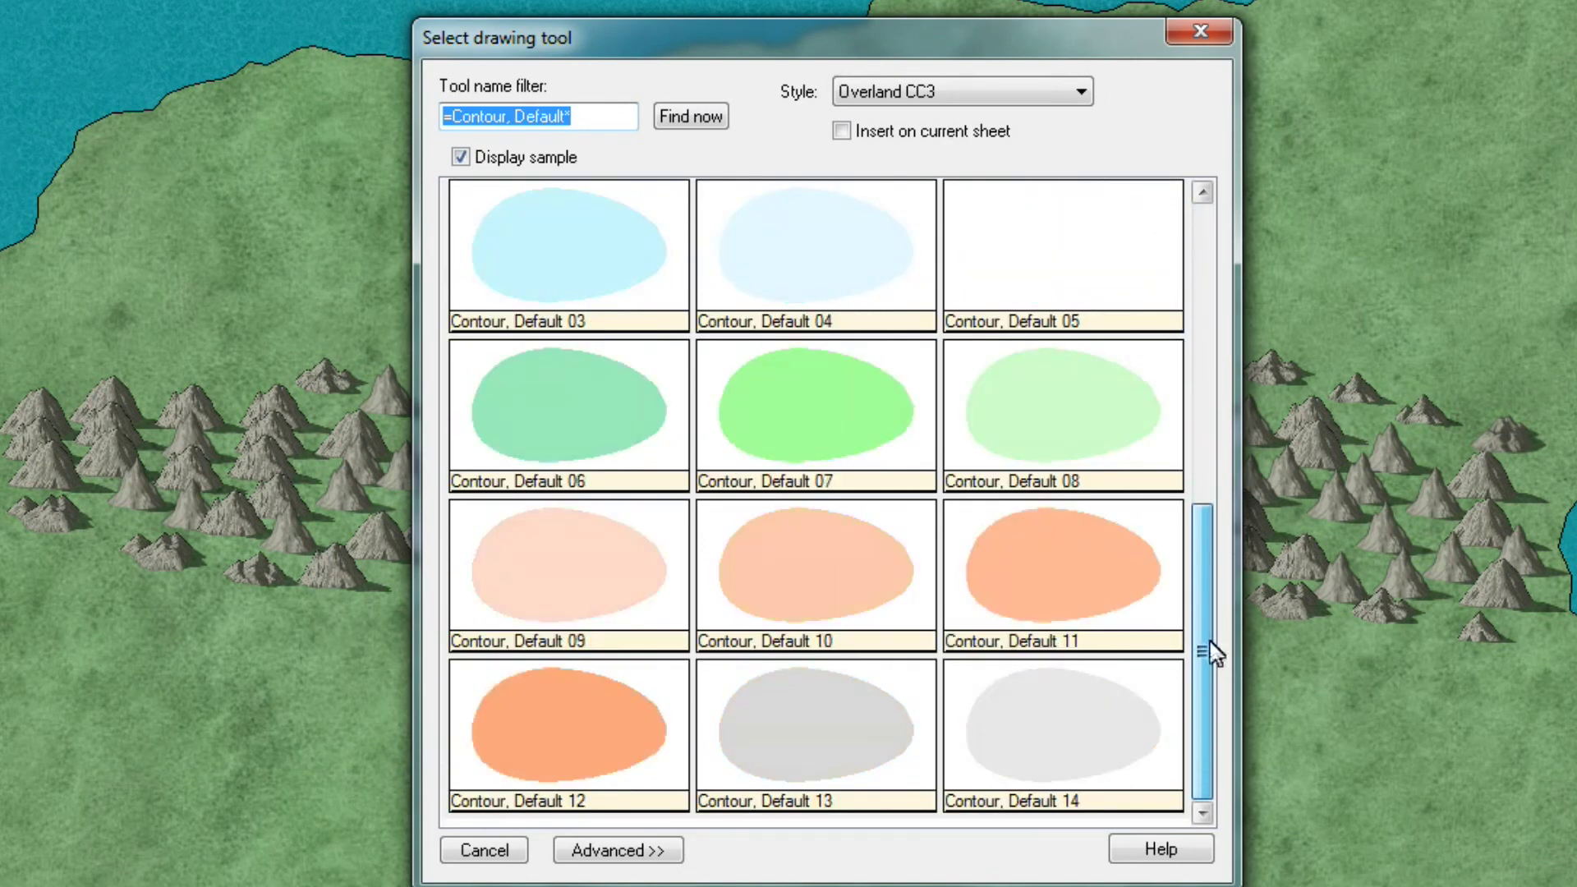
left_click(843, 576)
scroll(843, 567, "down", 4)
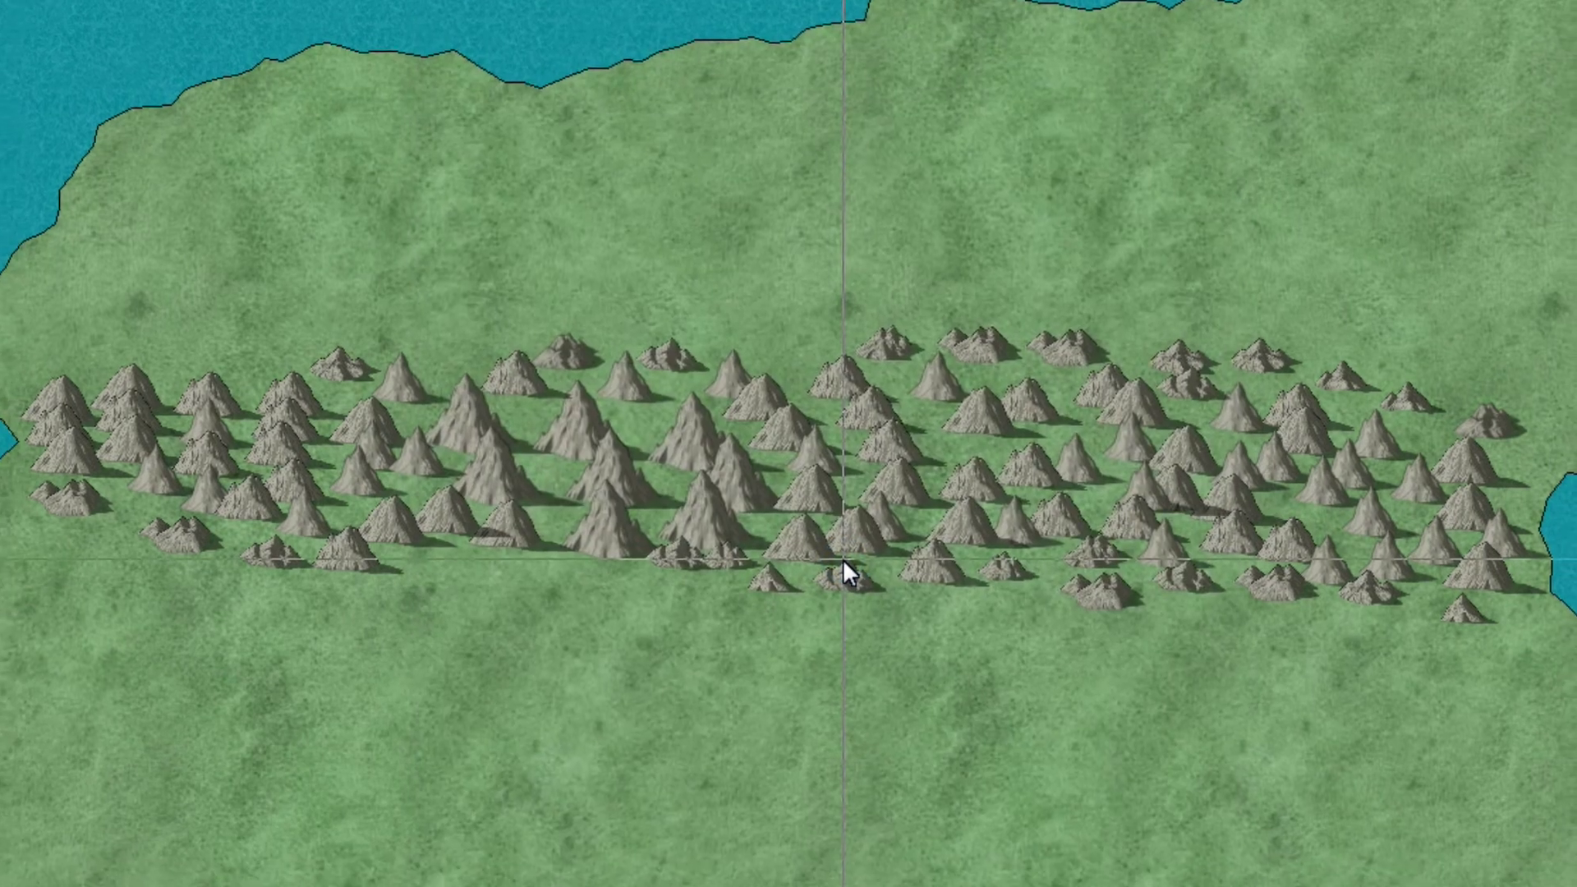
scroll(788, 501, "up", 4)
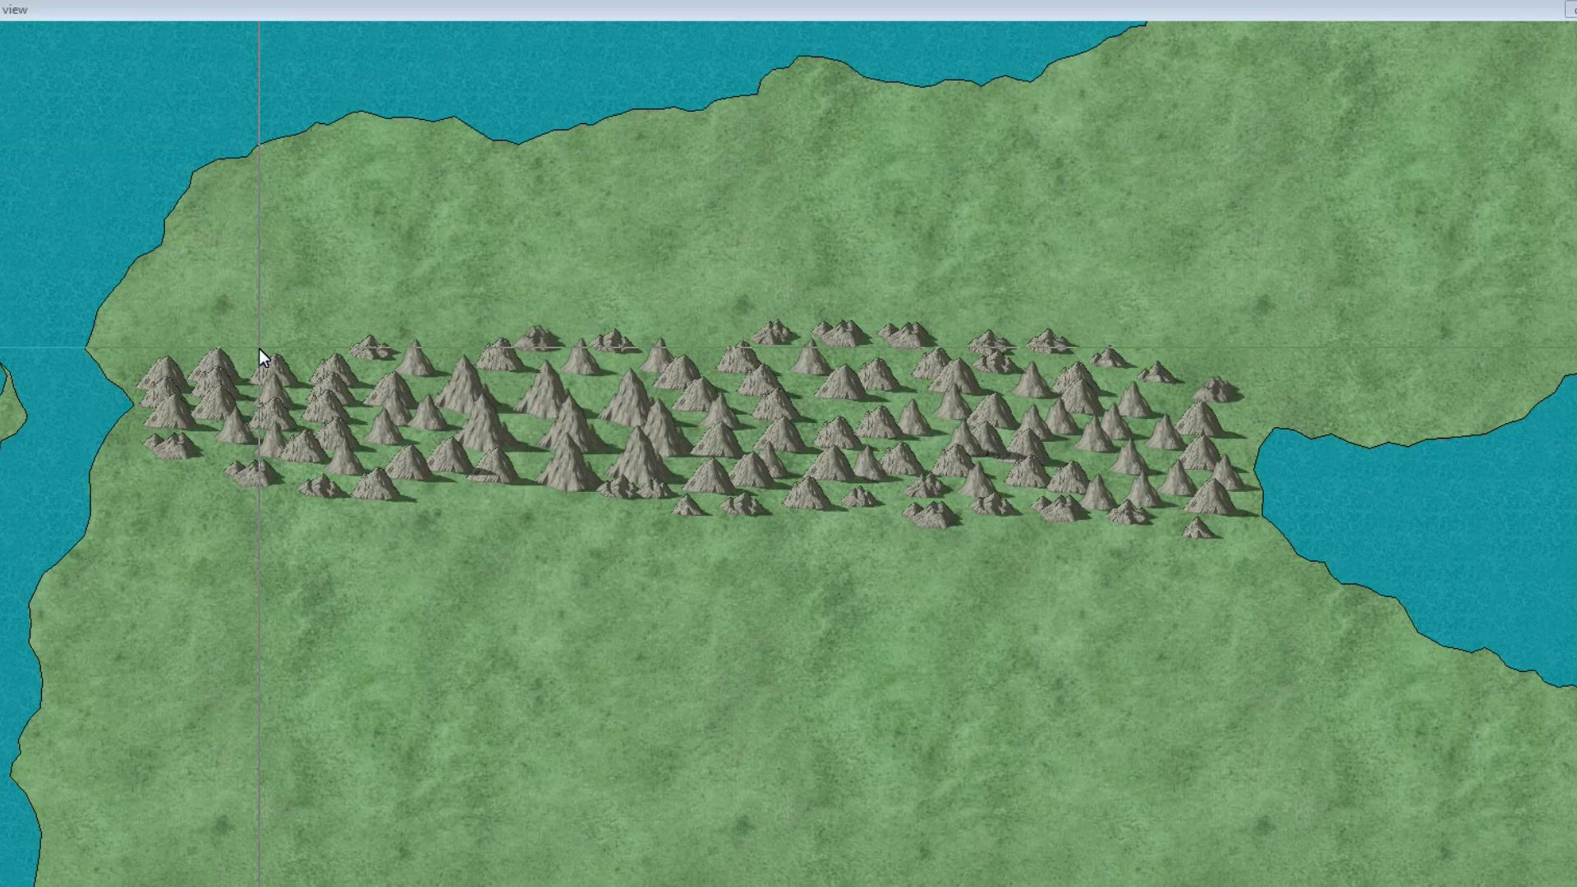
- Trace an outline around the mountain range and finish it as a peach filled base
left_click(138, 359)
left_click(145, 385)
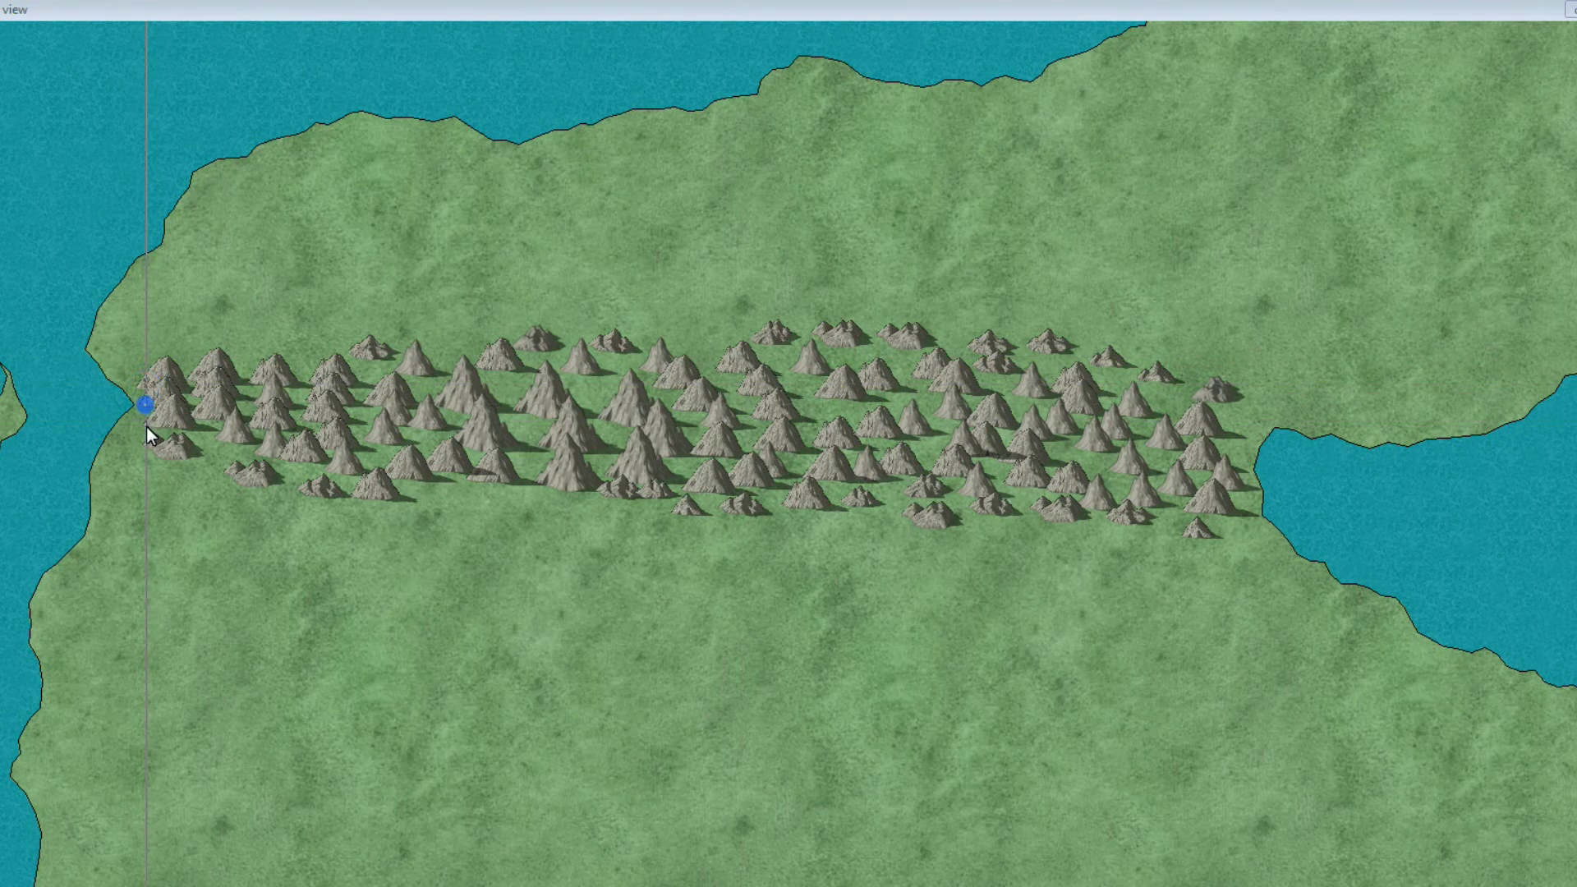
left_click(147, 457)
mouse_move(165, 470)
left_mouse_down()
mouse_move(361, 506)
mouse_move(440, 472)
mouse_move(538, 466)
mouse_move(762, 509)
mouse_move(991, 496)
mouse_move(1175, 517)
mouse_move(1216, 509)
mouse_move(1243, 466)
mouse_move(1214, 385)
mouse_move(1039, 347)
mouse_move(863, 337)
mouse_move(707, 366)
mouse_move(527, 345)
mouse_move(161, 363)
left_mouse_up()
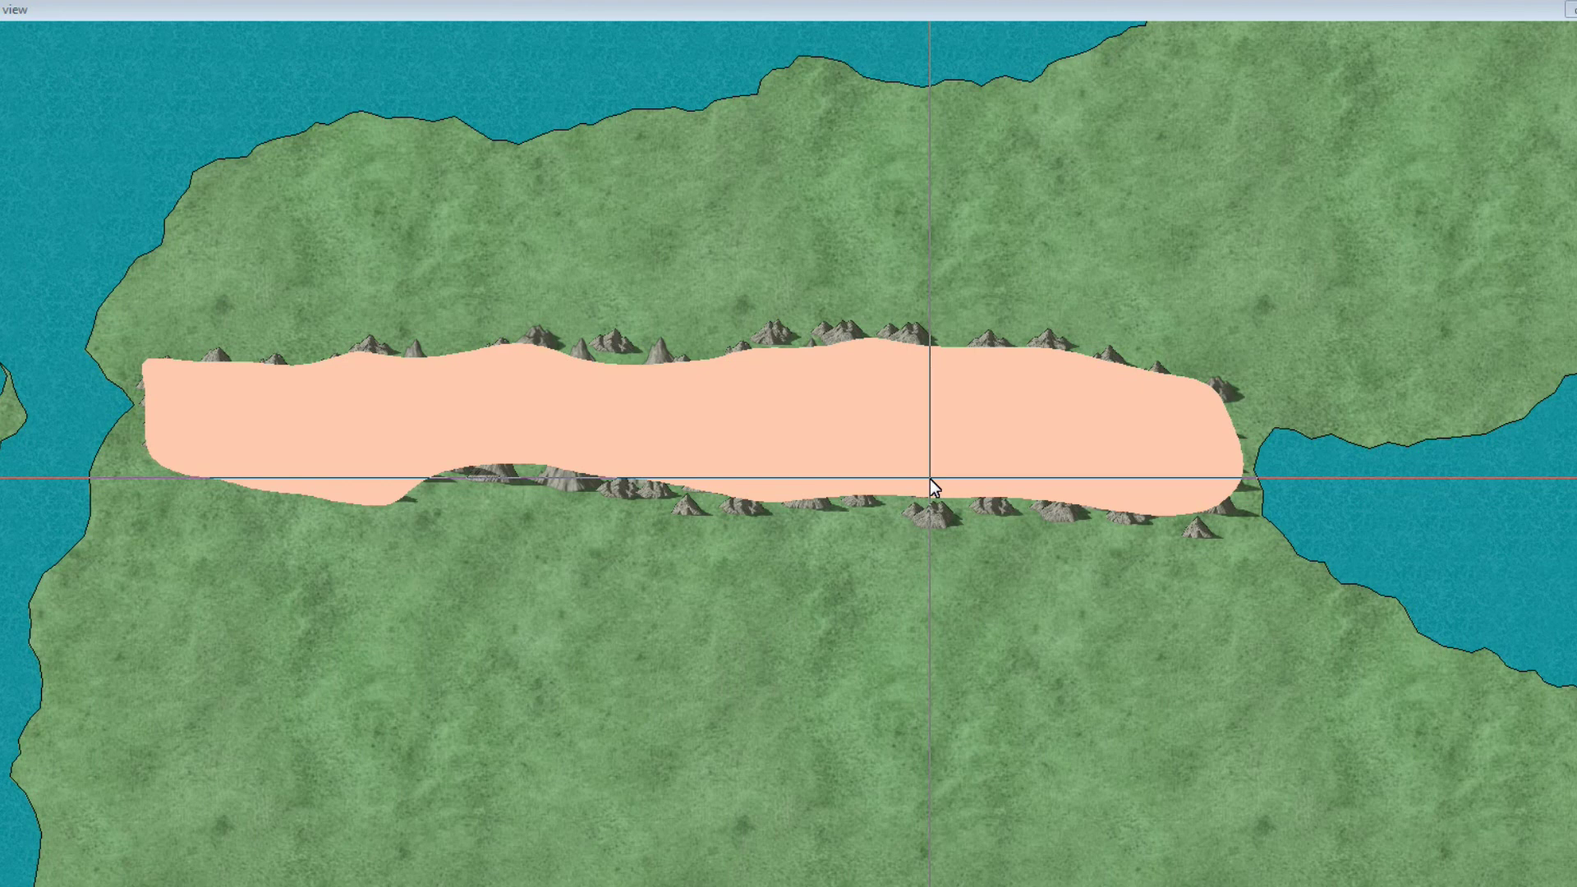
right_click(880, 613)
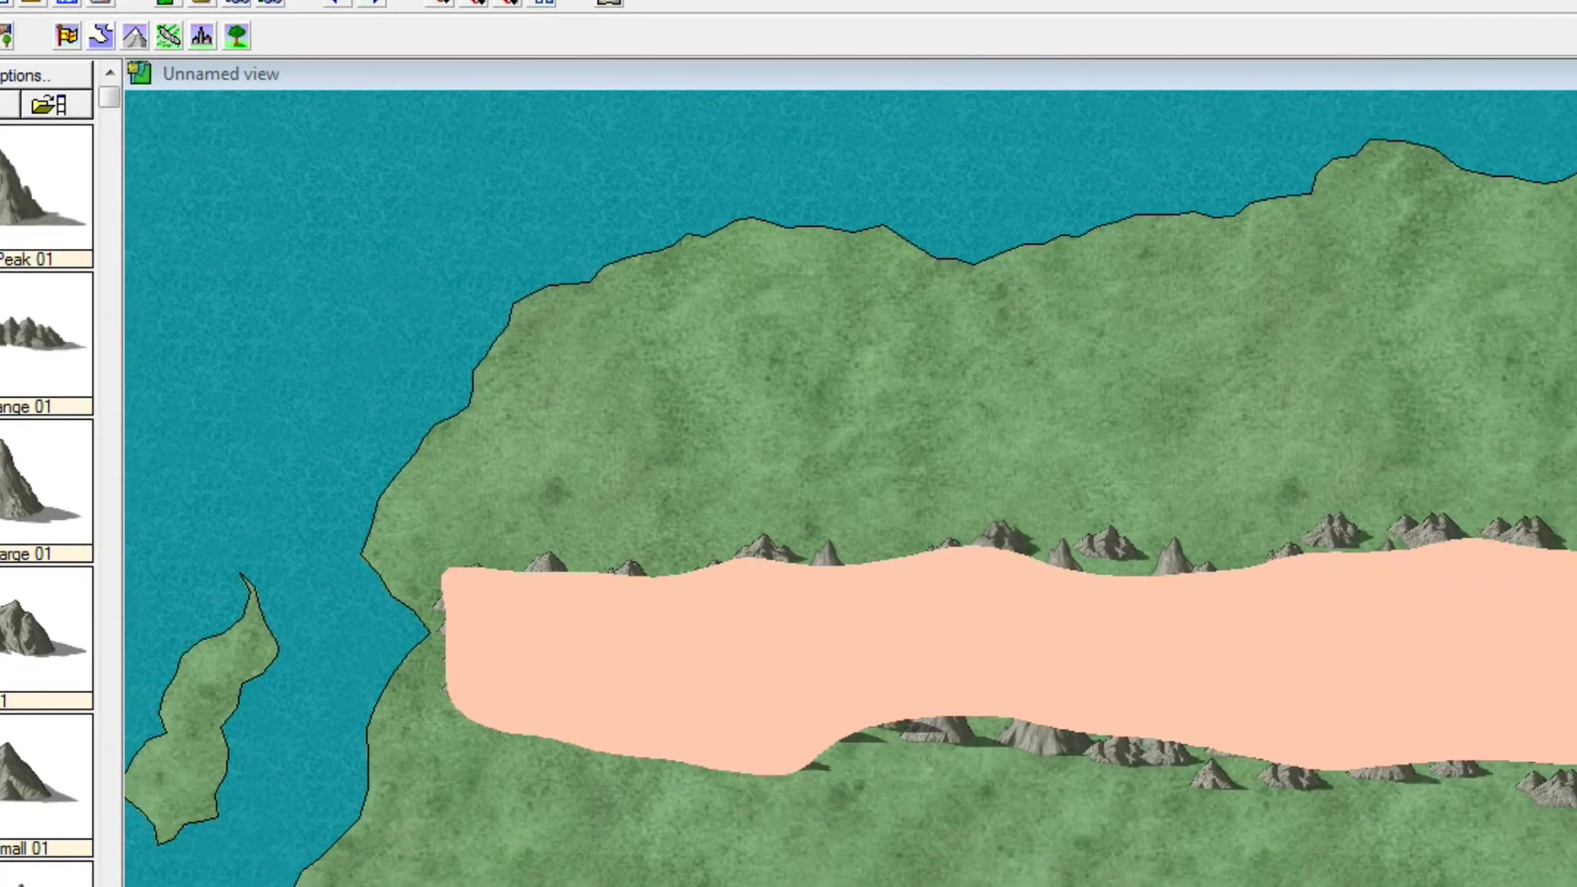
- Activate sheet effects with the Overland CC3 1000x800 preset and select the LAND sheet's Glow effect
left_click(64, 296)
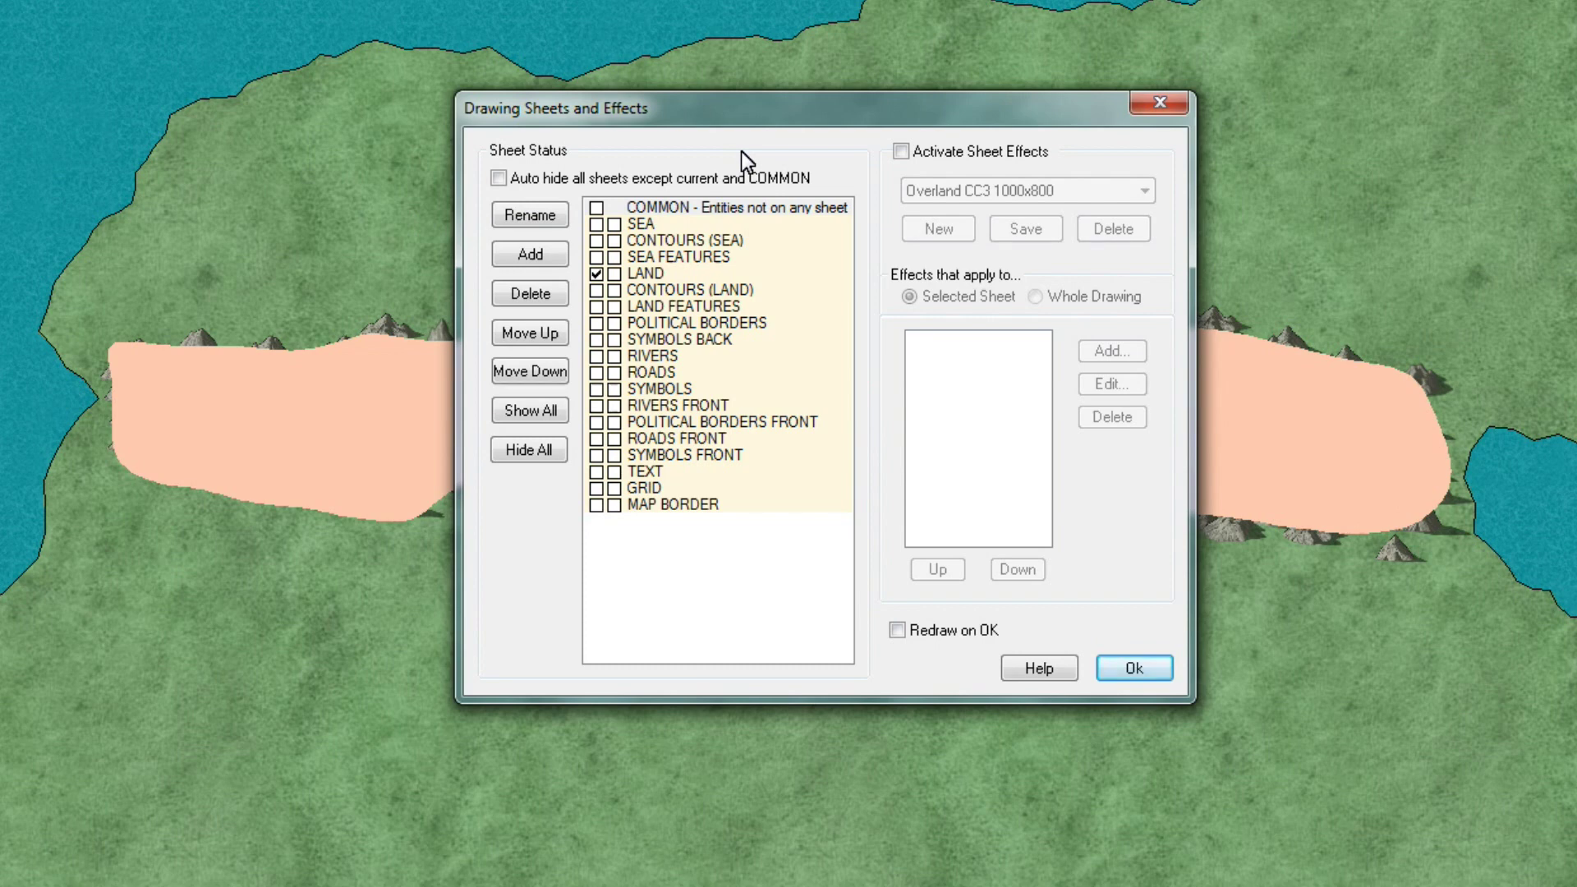
left_click(904, 153)
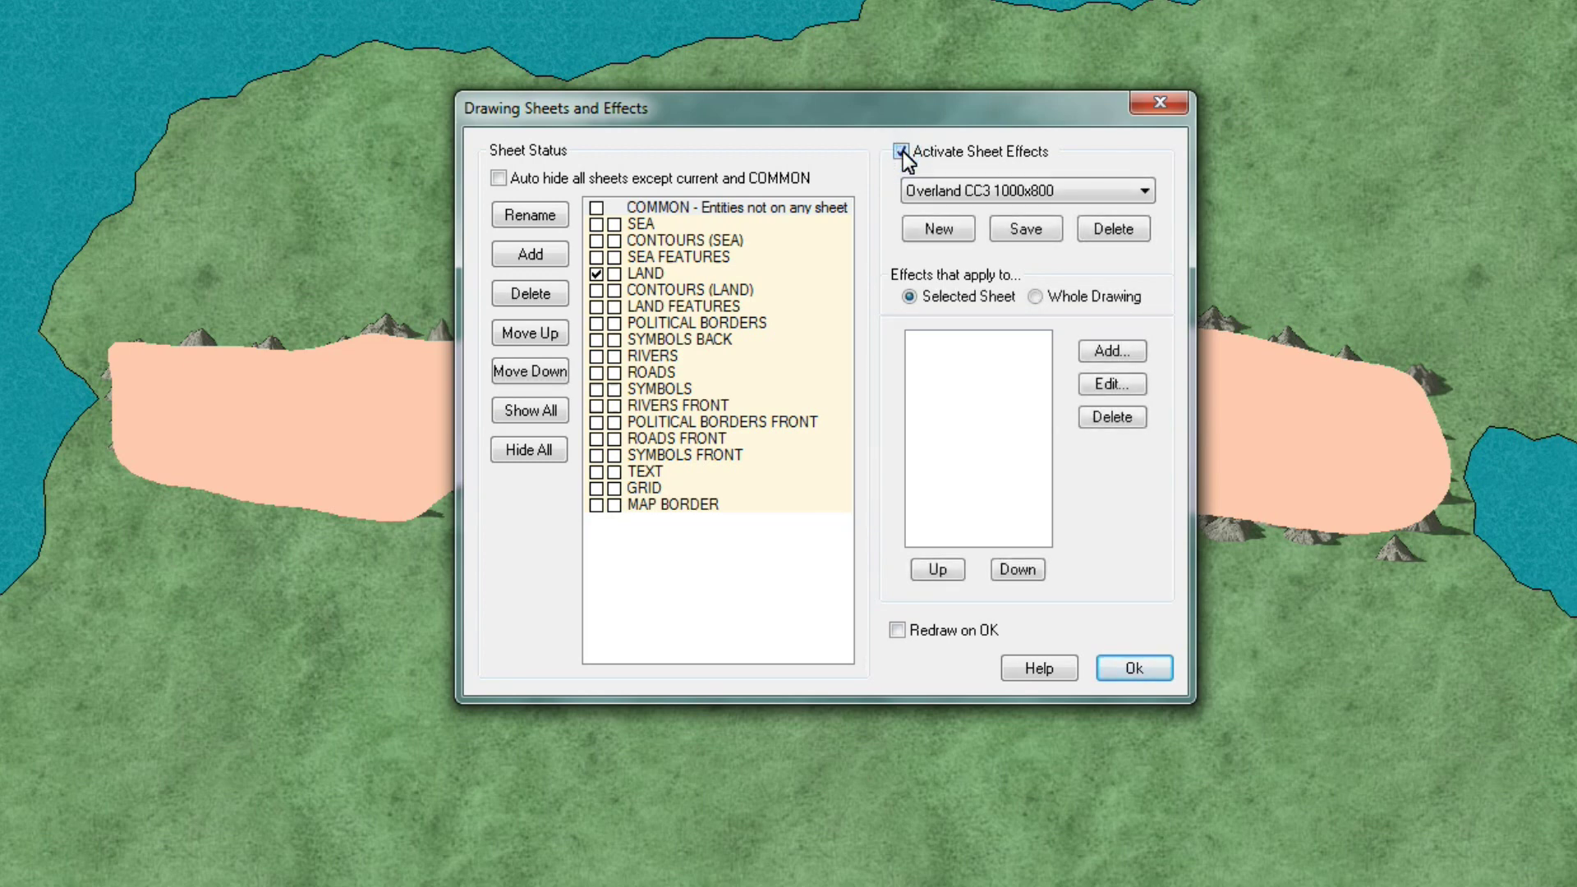
left_click(999, 190)
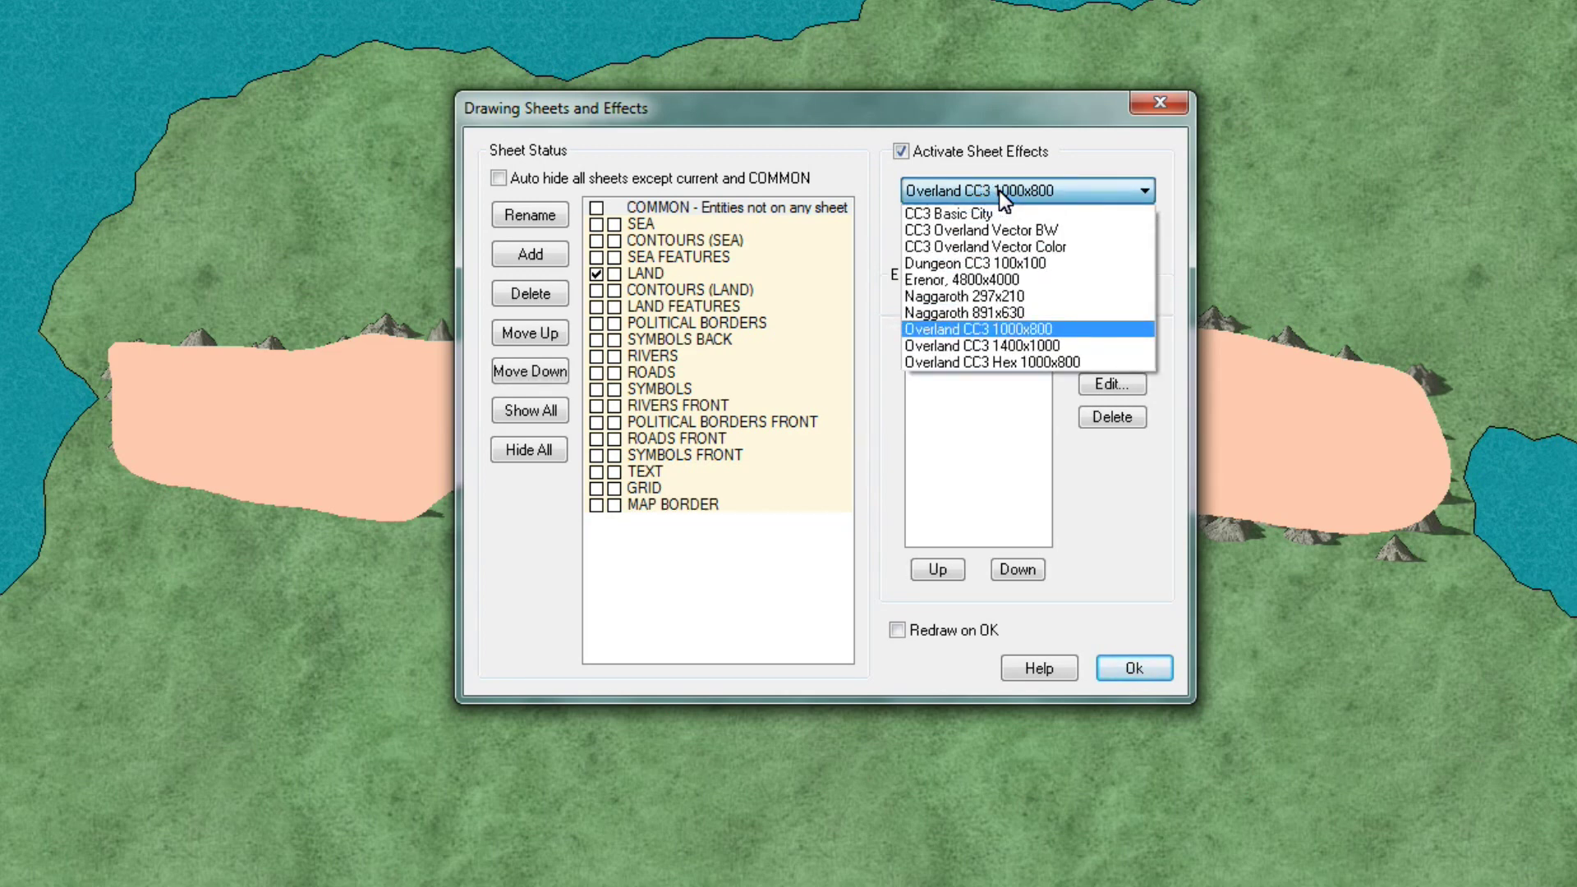
left_click(998, 190)
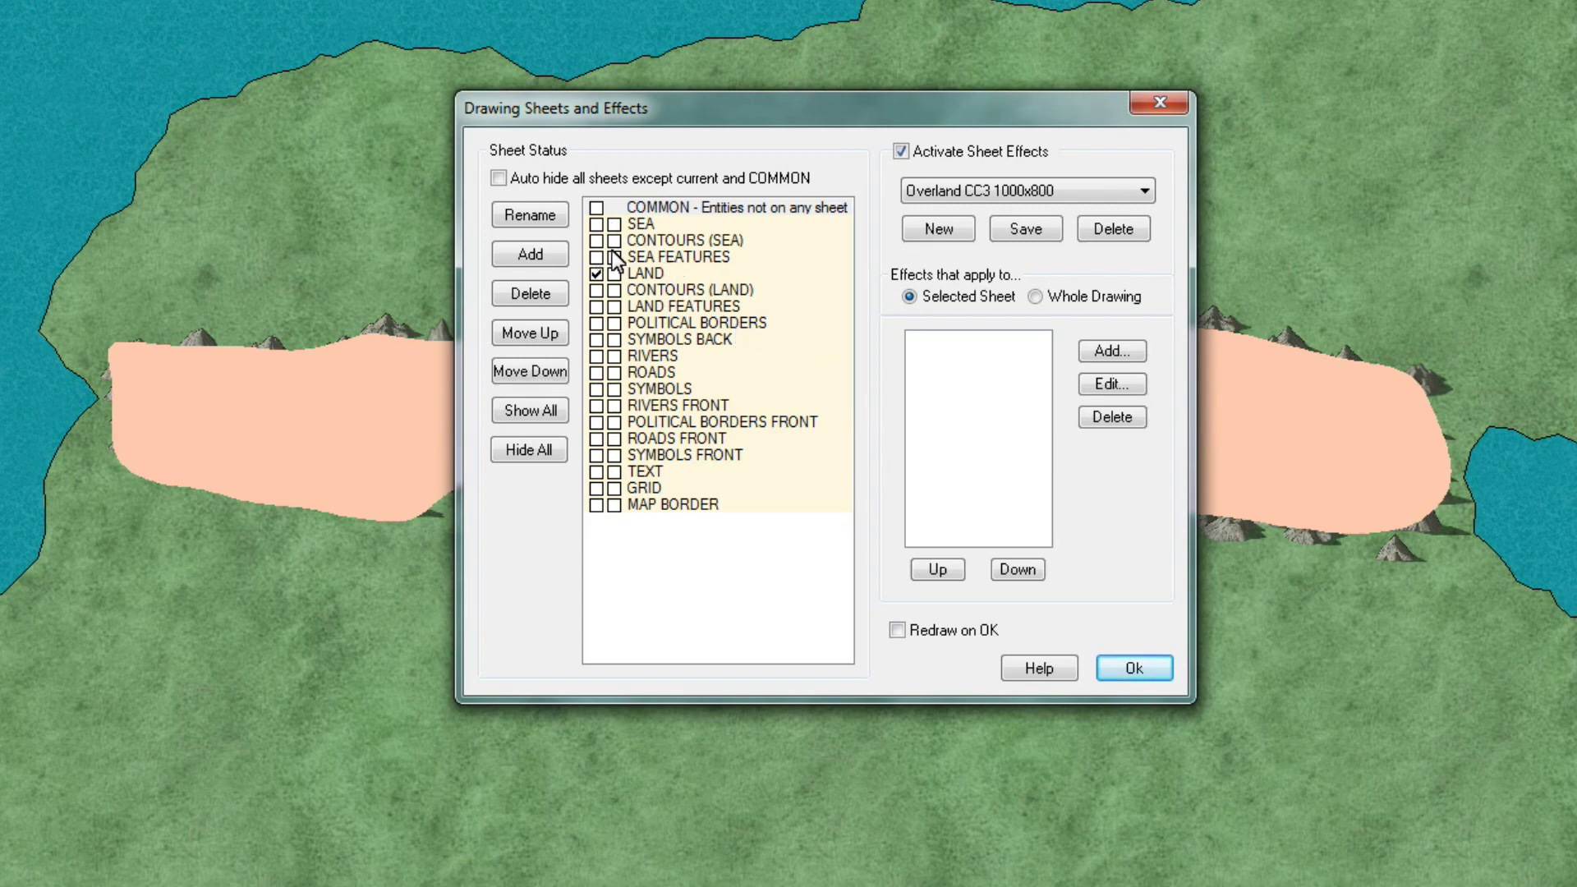
left_click(594, 278)
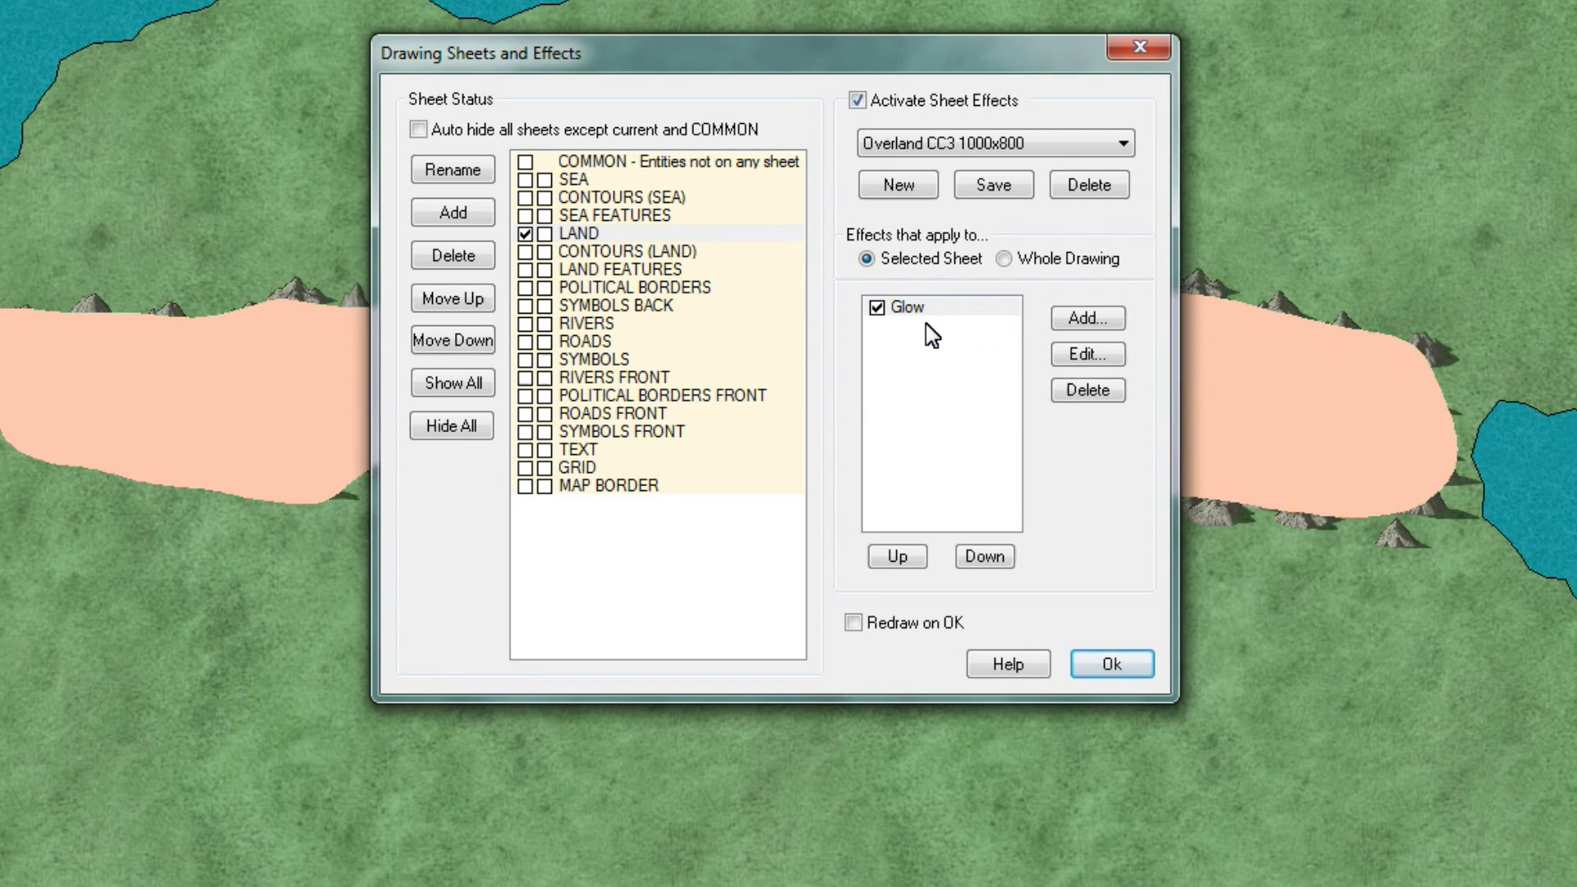
left_click(879, 312)
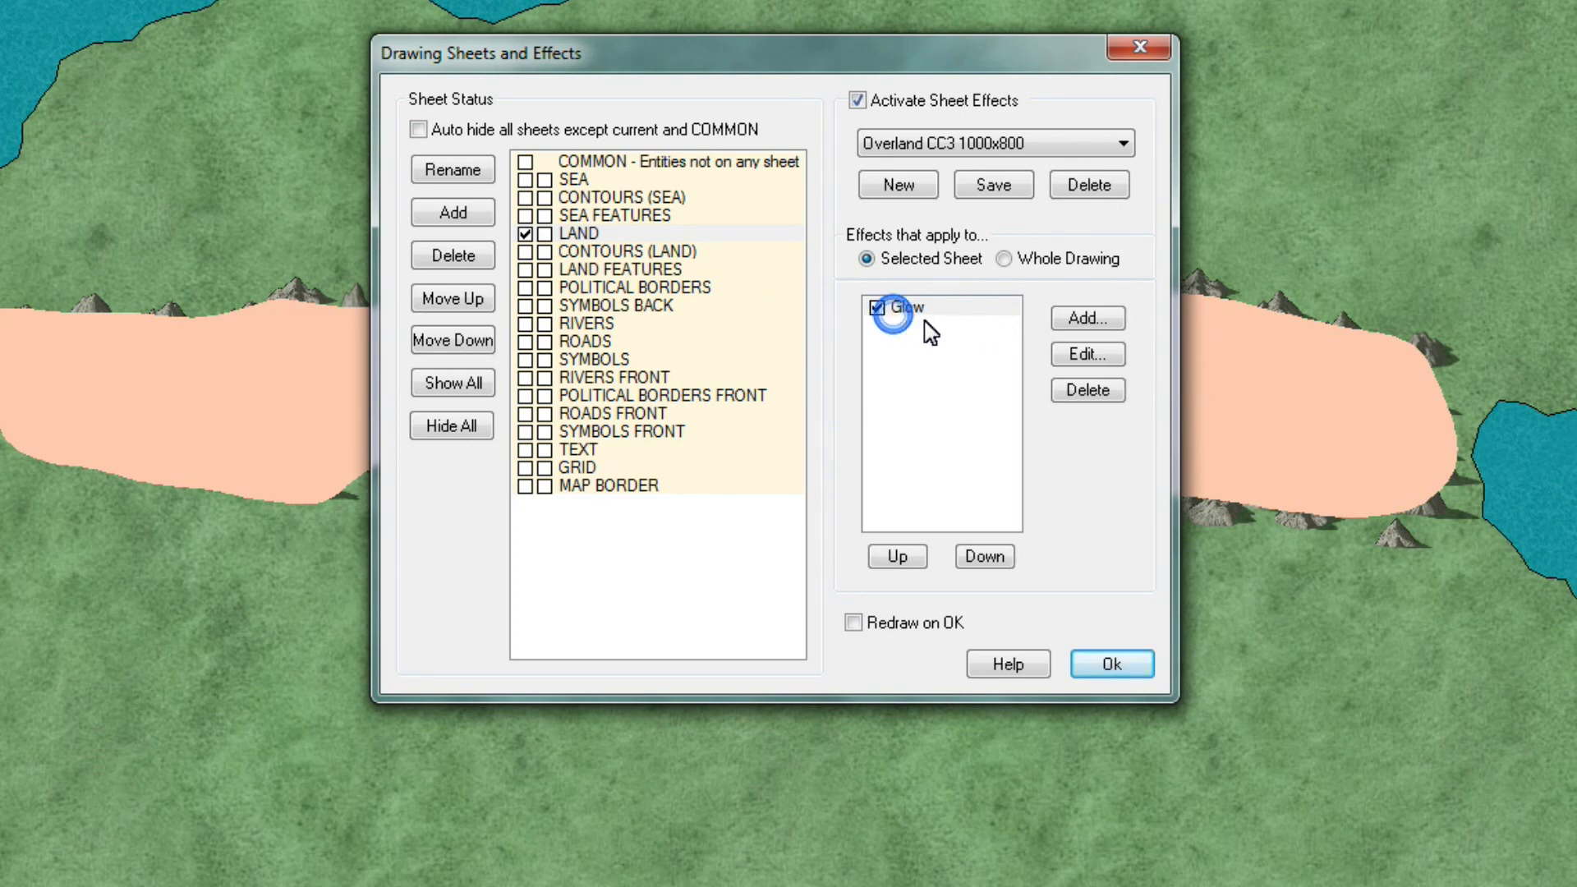
- Delete LAND's old Glow and add a new Glow set to shine Inside
left_click(1091, 398)
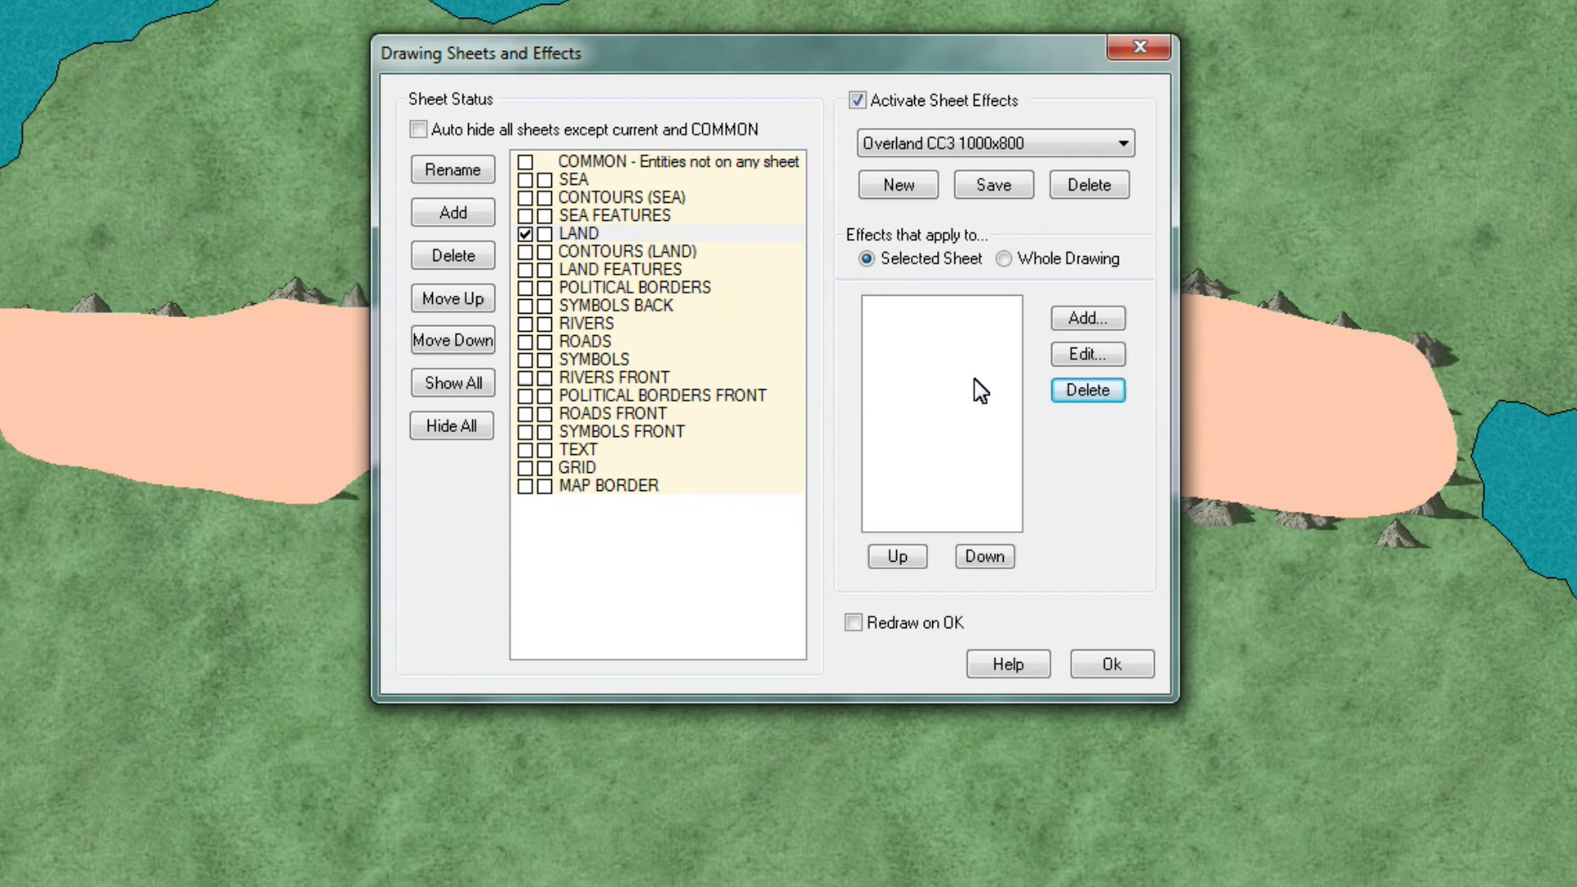
left_click(1082, 322)
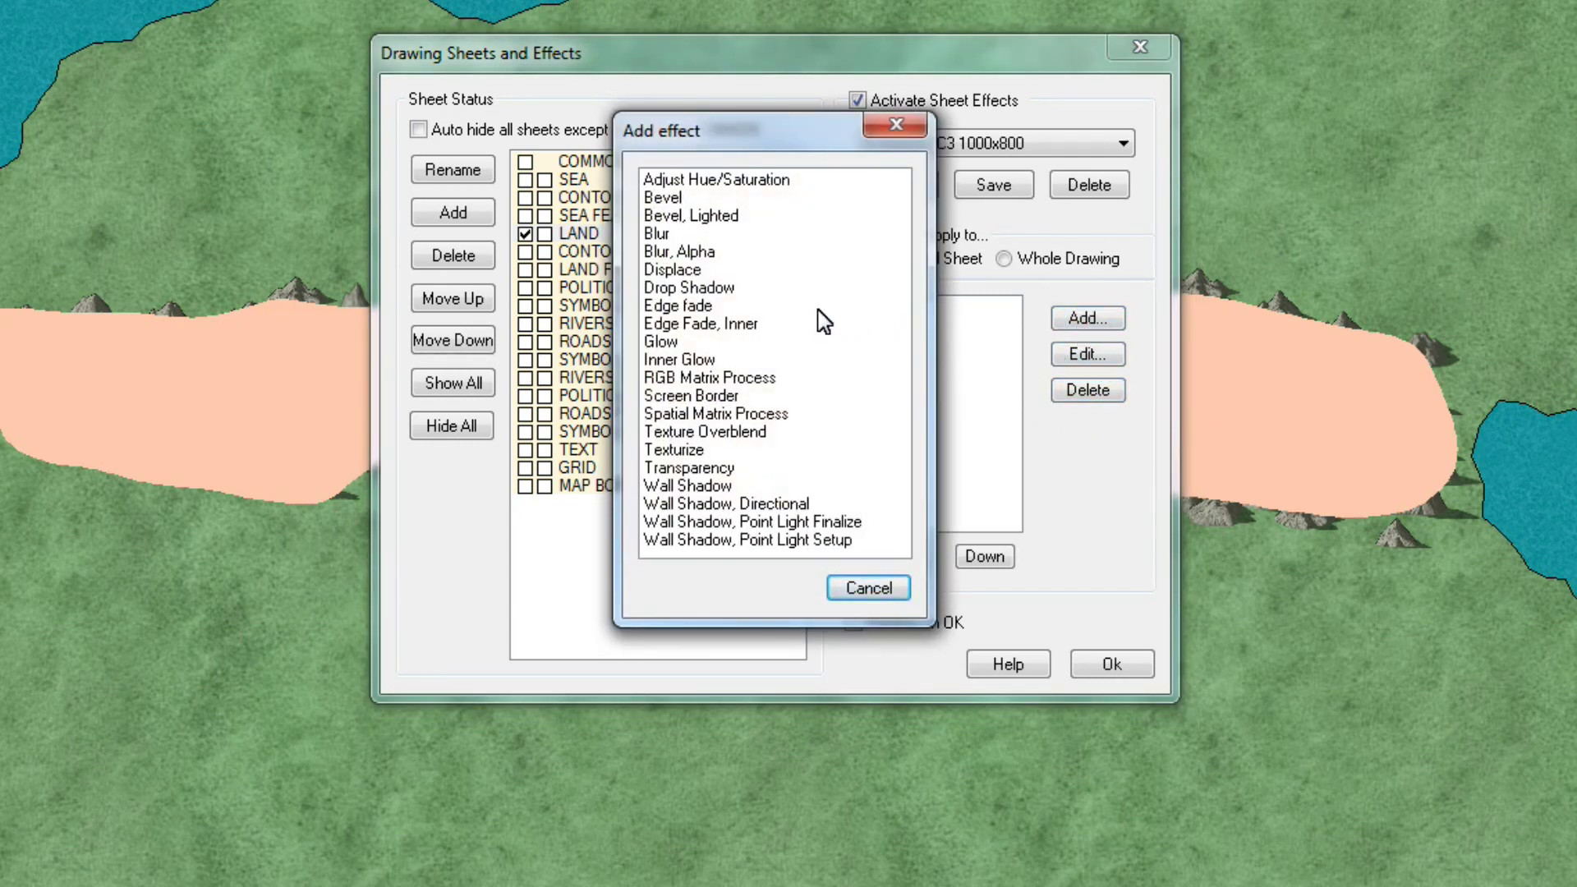
double_click(691, 341)
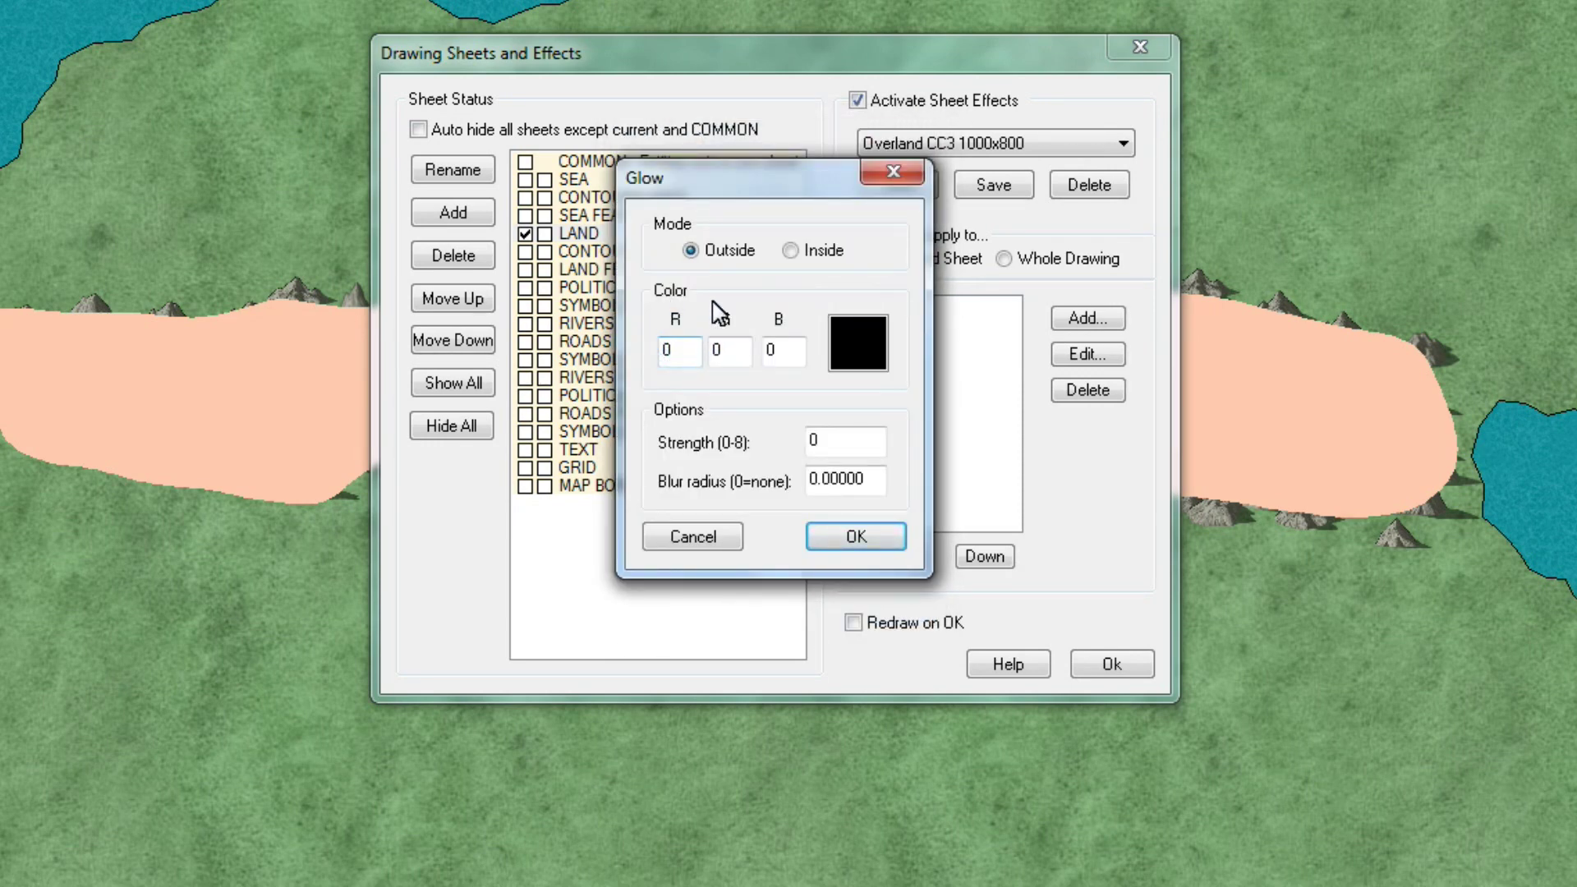
left_click(790, 251)
- Set the glow colour to RGB 89, 144, 18
double_click(678, 349)
type("89")
double_click(714, 352)
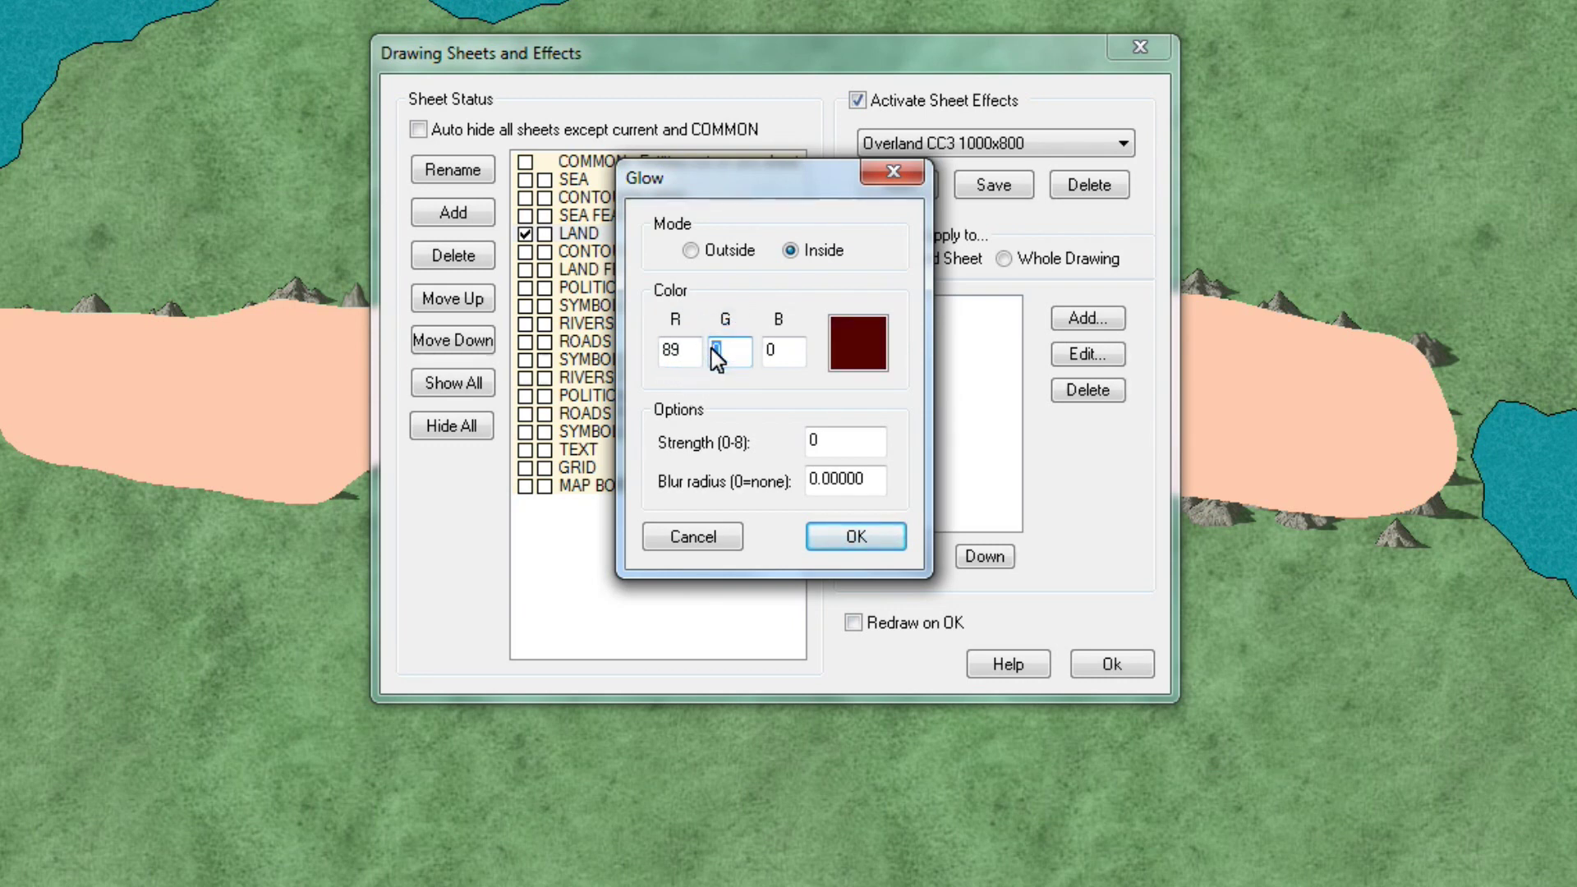
type("144")
double_click(776, 351)
type("1")
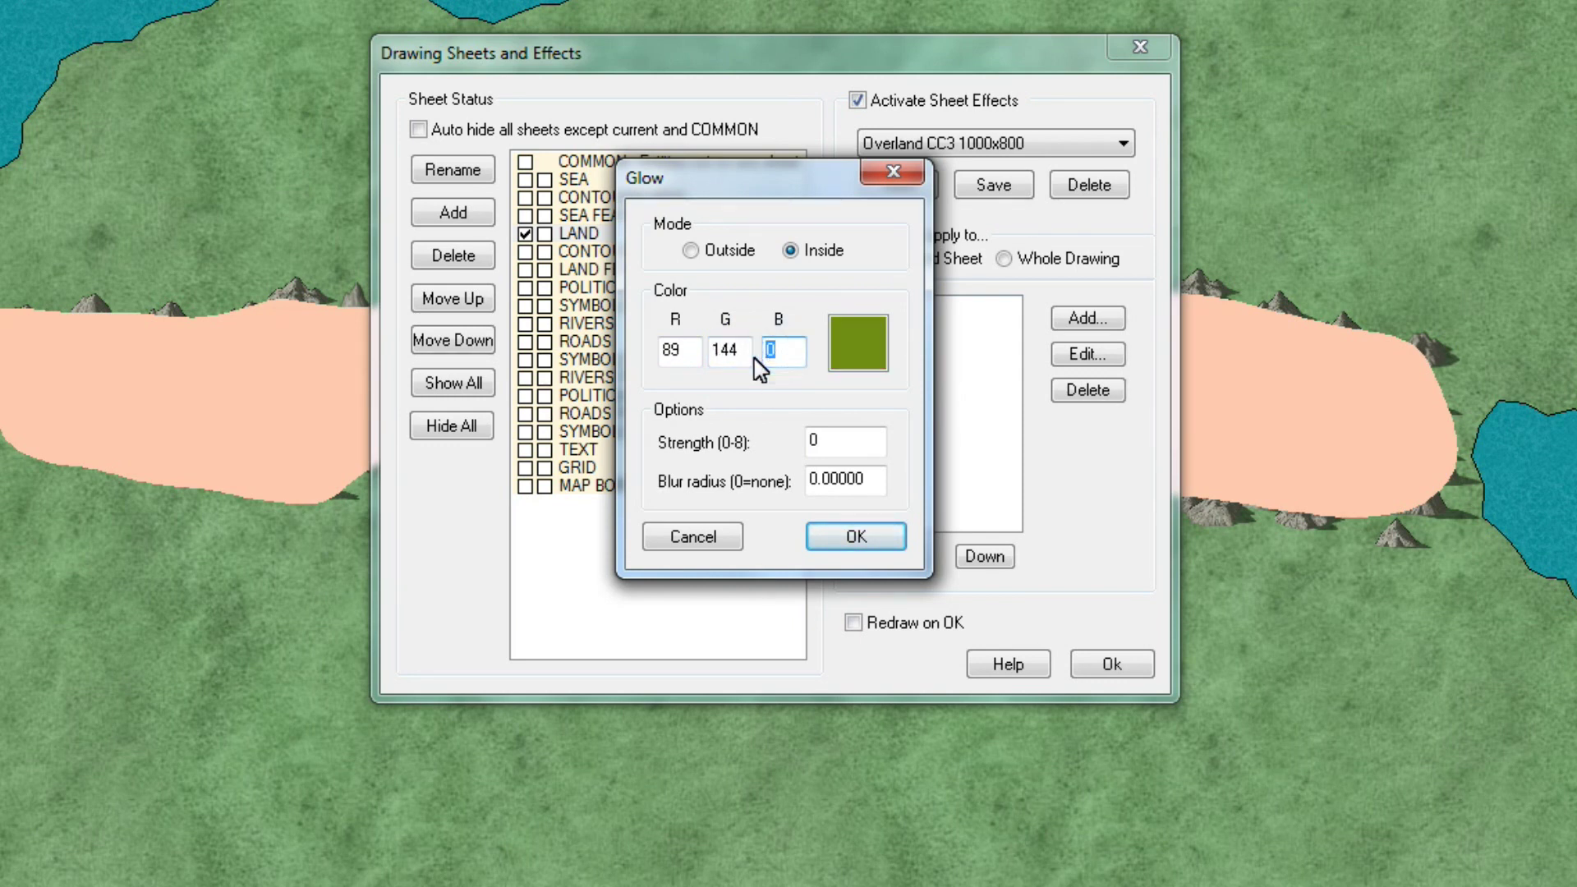
type("8")
- Set the glow's blur radius to 2.5 and confirm the olive-green inner glow
left_click(822, 450)
left_click_drag(816, 480, 805, 492)
type("2")
key("Right")
key("Delete")
type("5")
left_click(863, 538)
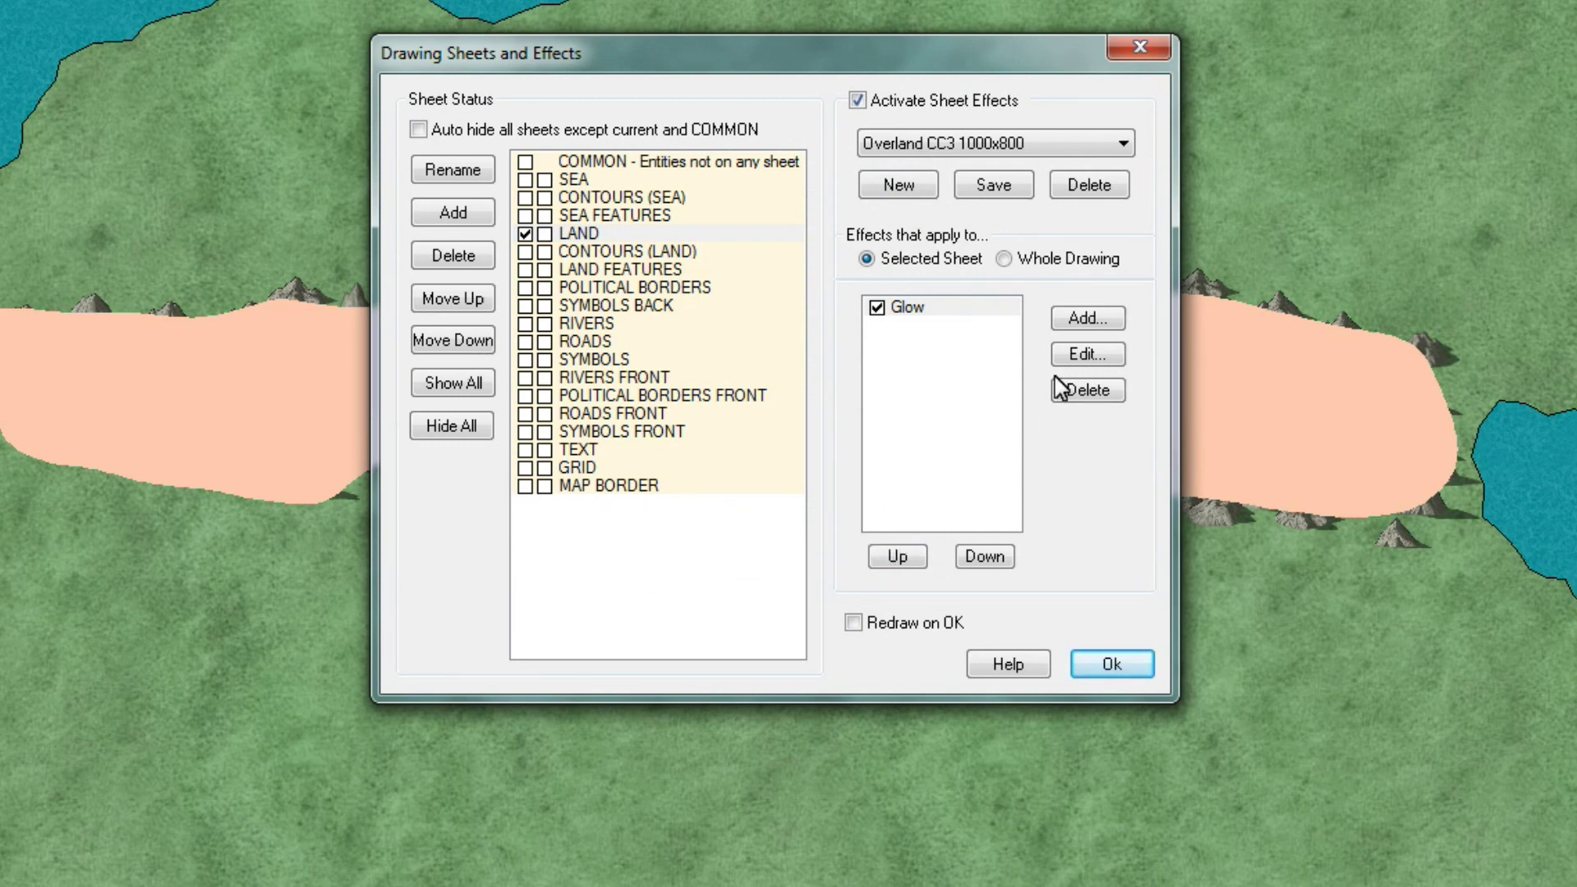
left_click(1089, 322)
- Add an inward Glow to LAND coloured pale cream (255, 244, 205)
left_click(702, 343)
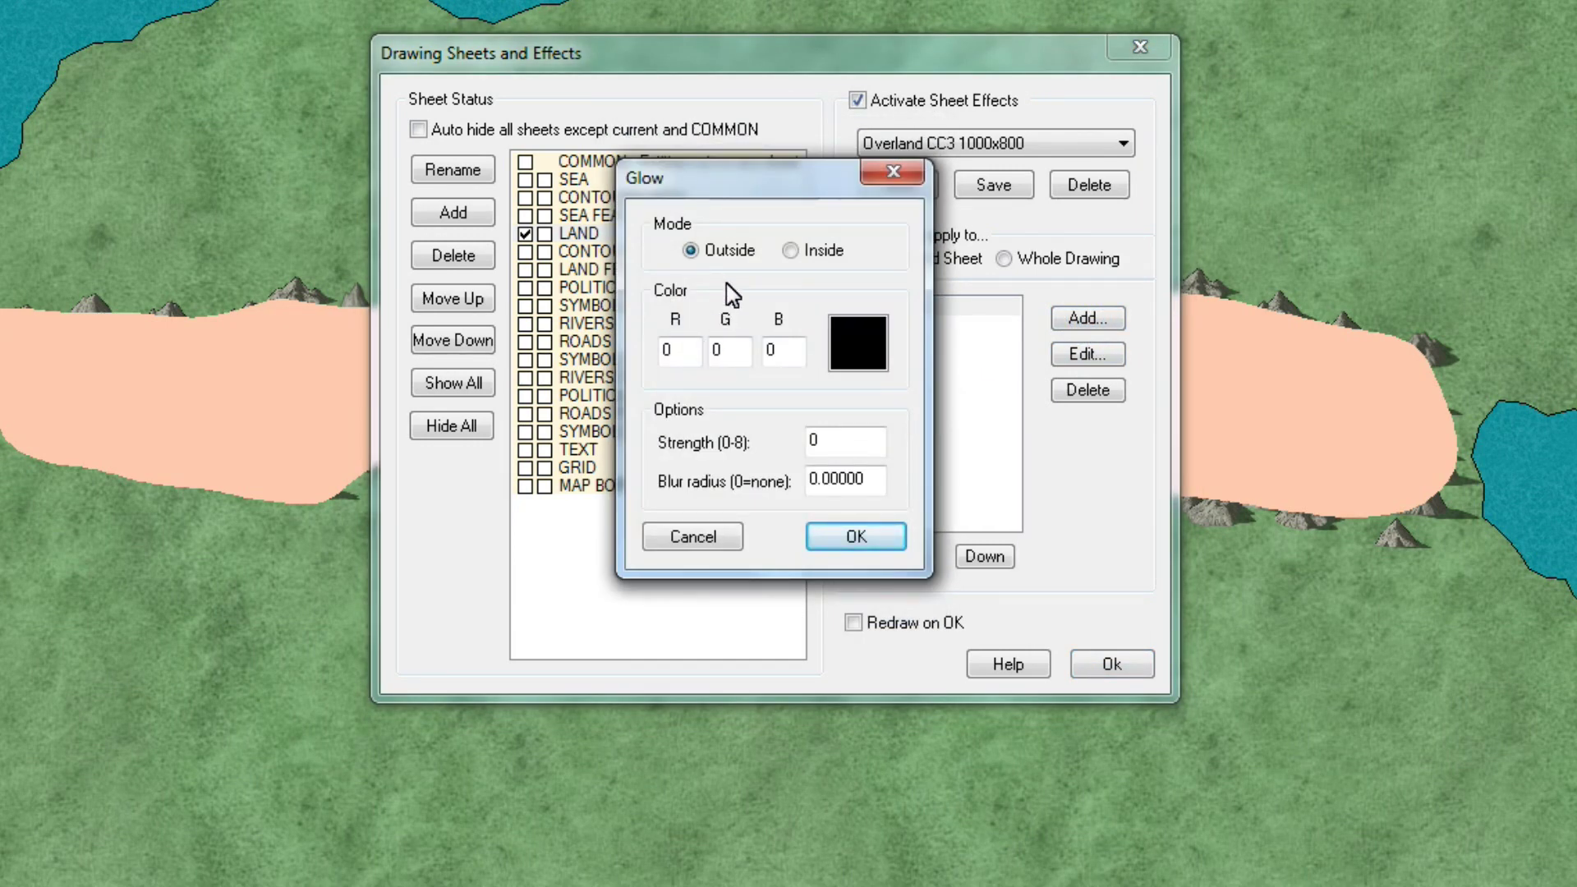
left_click(791, 251)
double_click(665, 351)
type("255")
double_click(726, 353)
type("244")
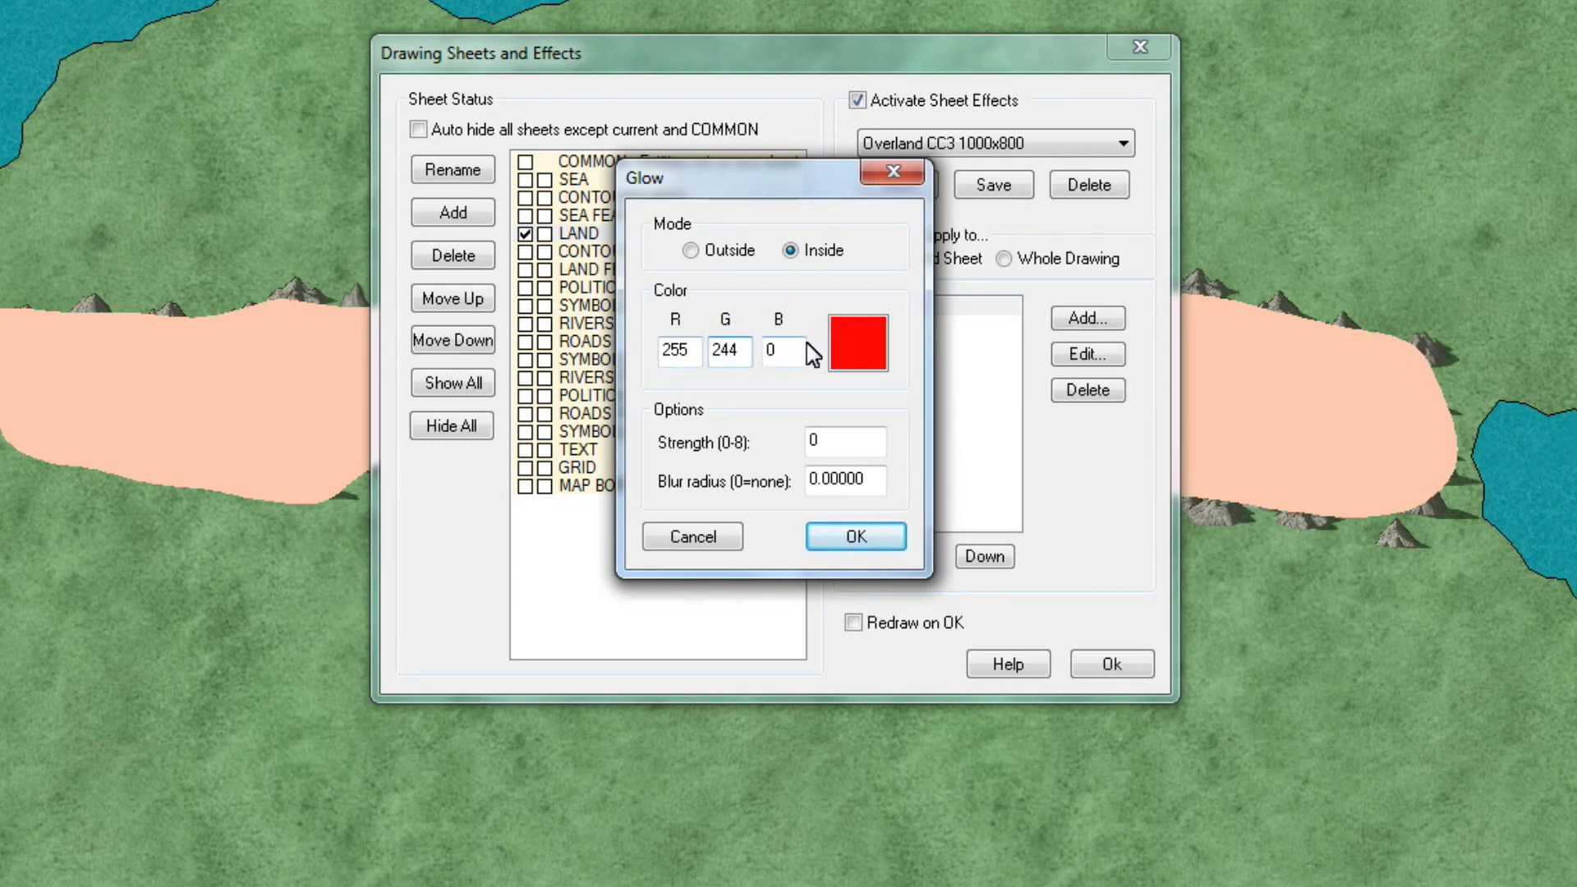
double_click(784, 353)
type("205")
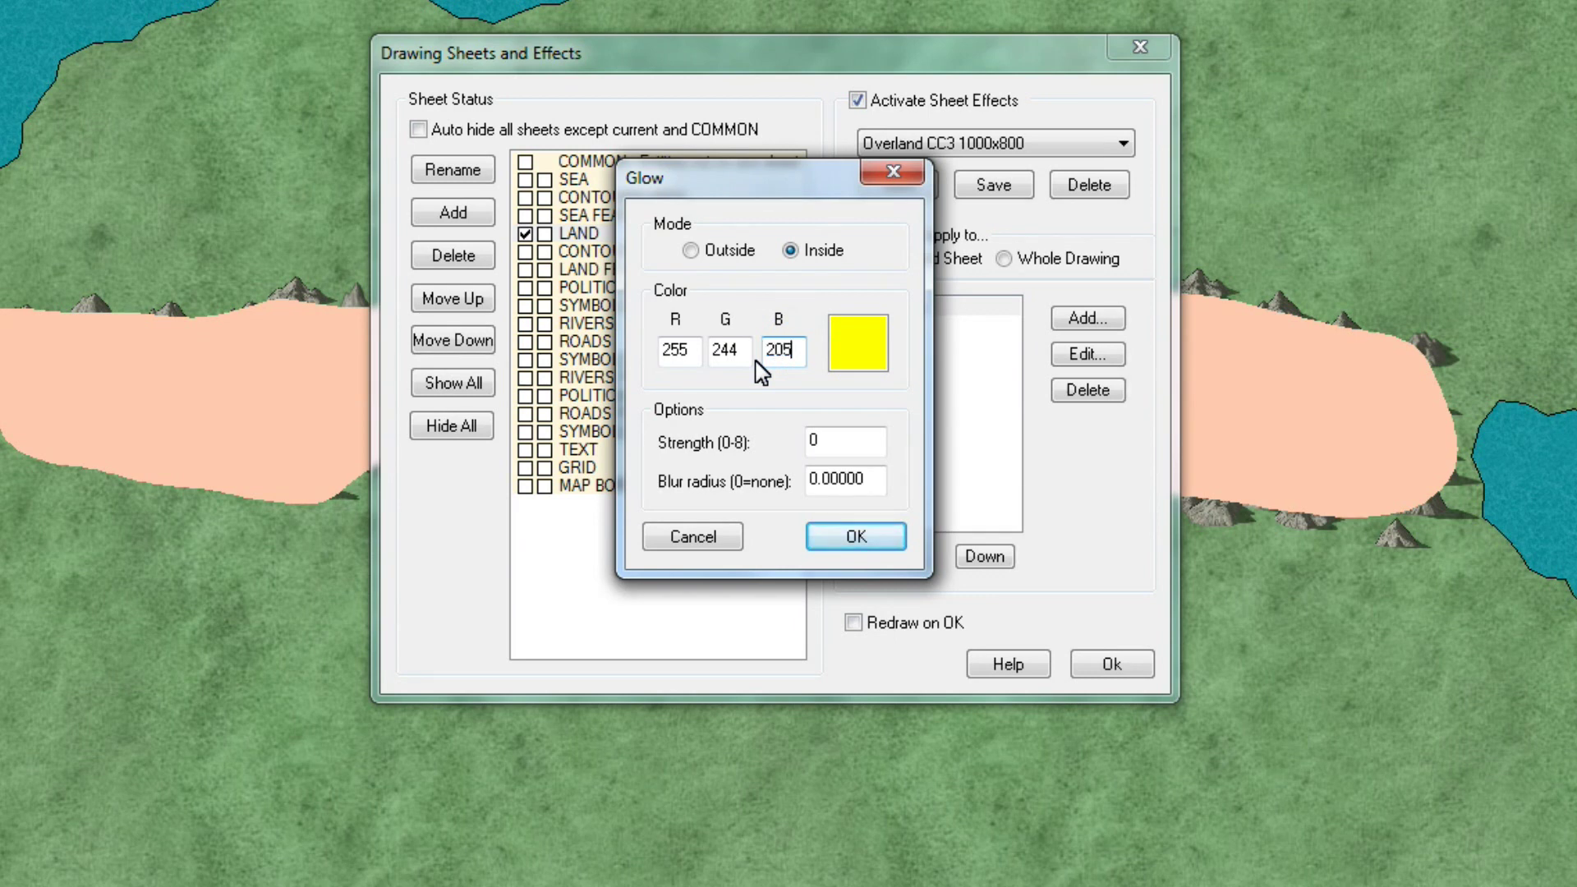
- Give the cream glow strength 4 and blur radius 0.2, and confirm it
double_click(845, 441)
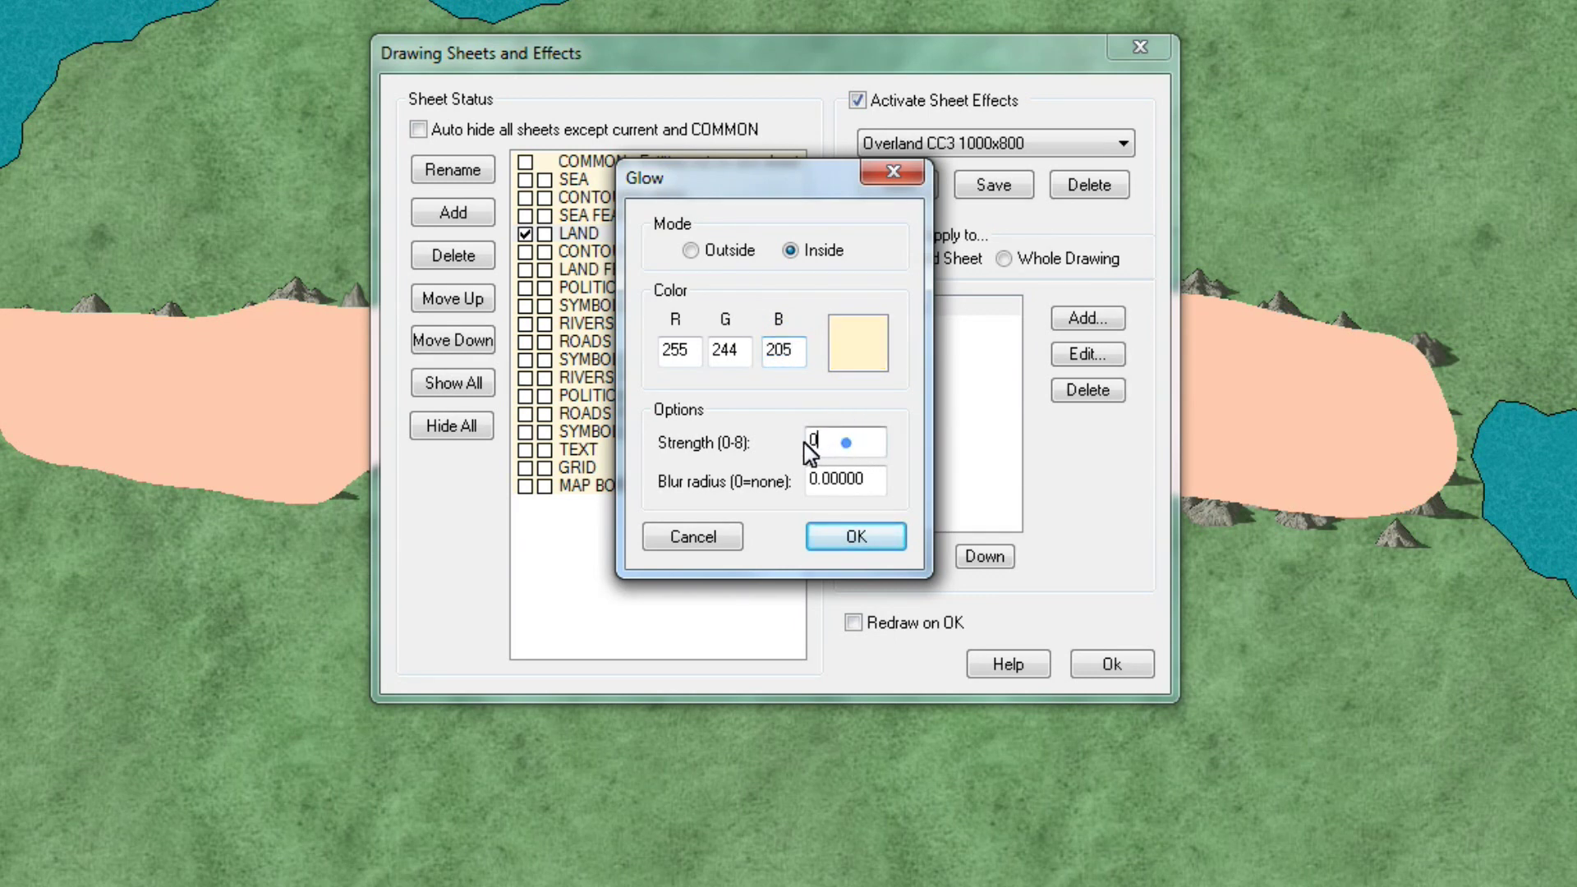
type("4")
left_click(834, 480)
type("2")
left_click(887, 535)
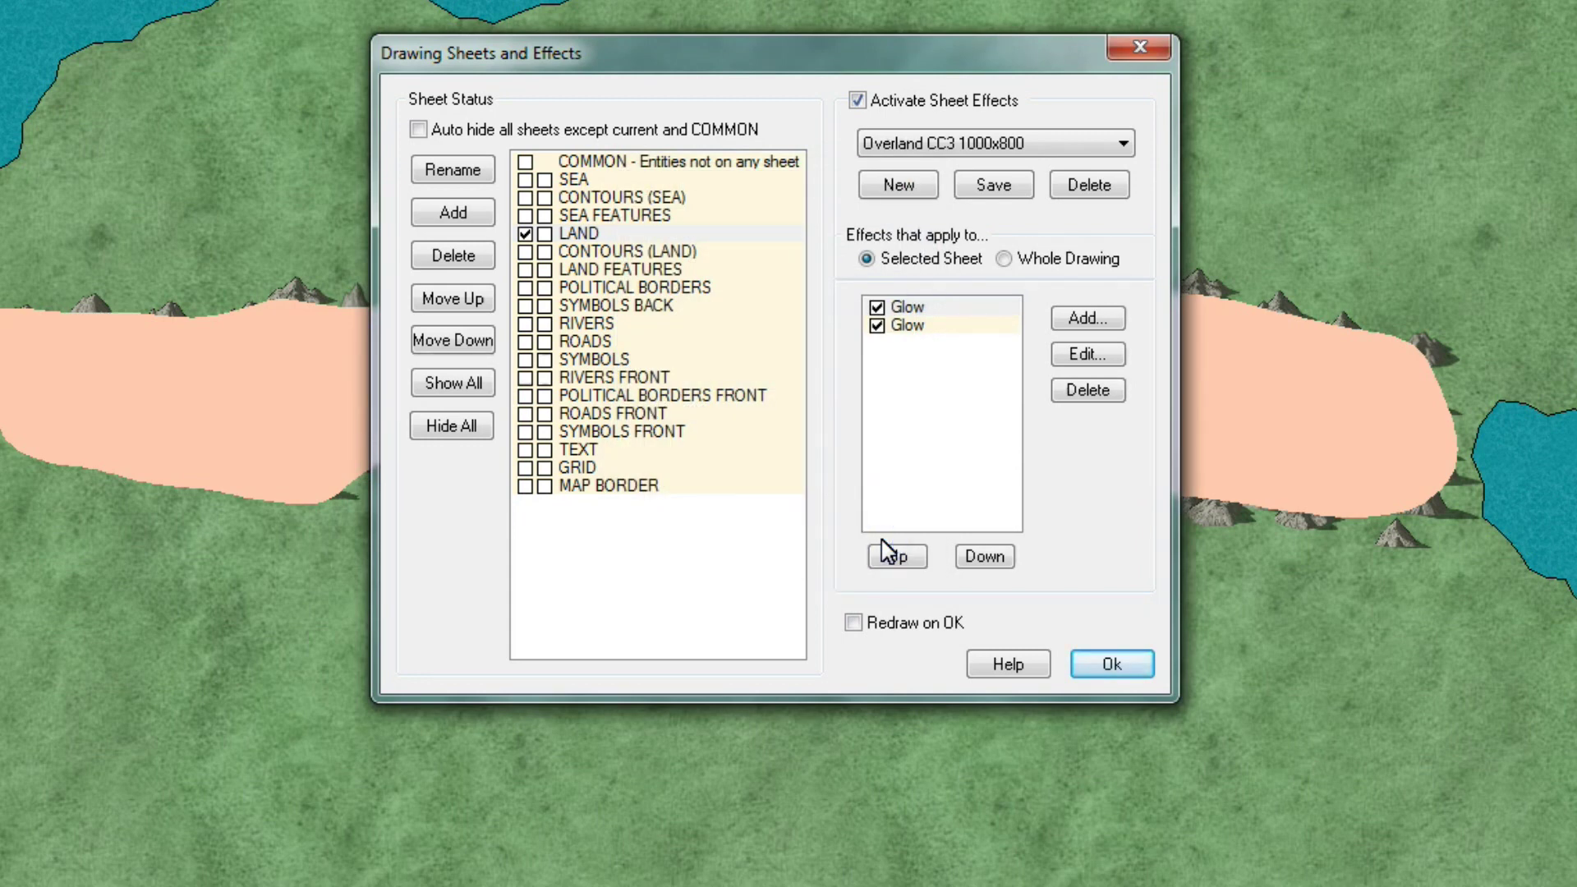
left_click(1085, 319)
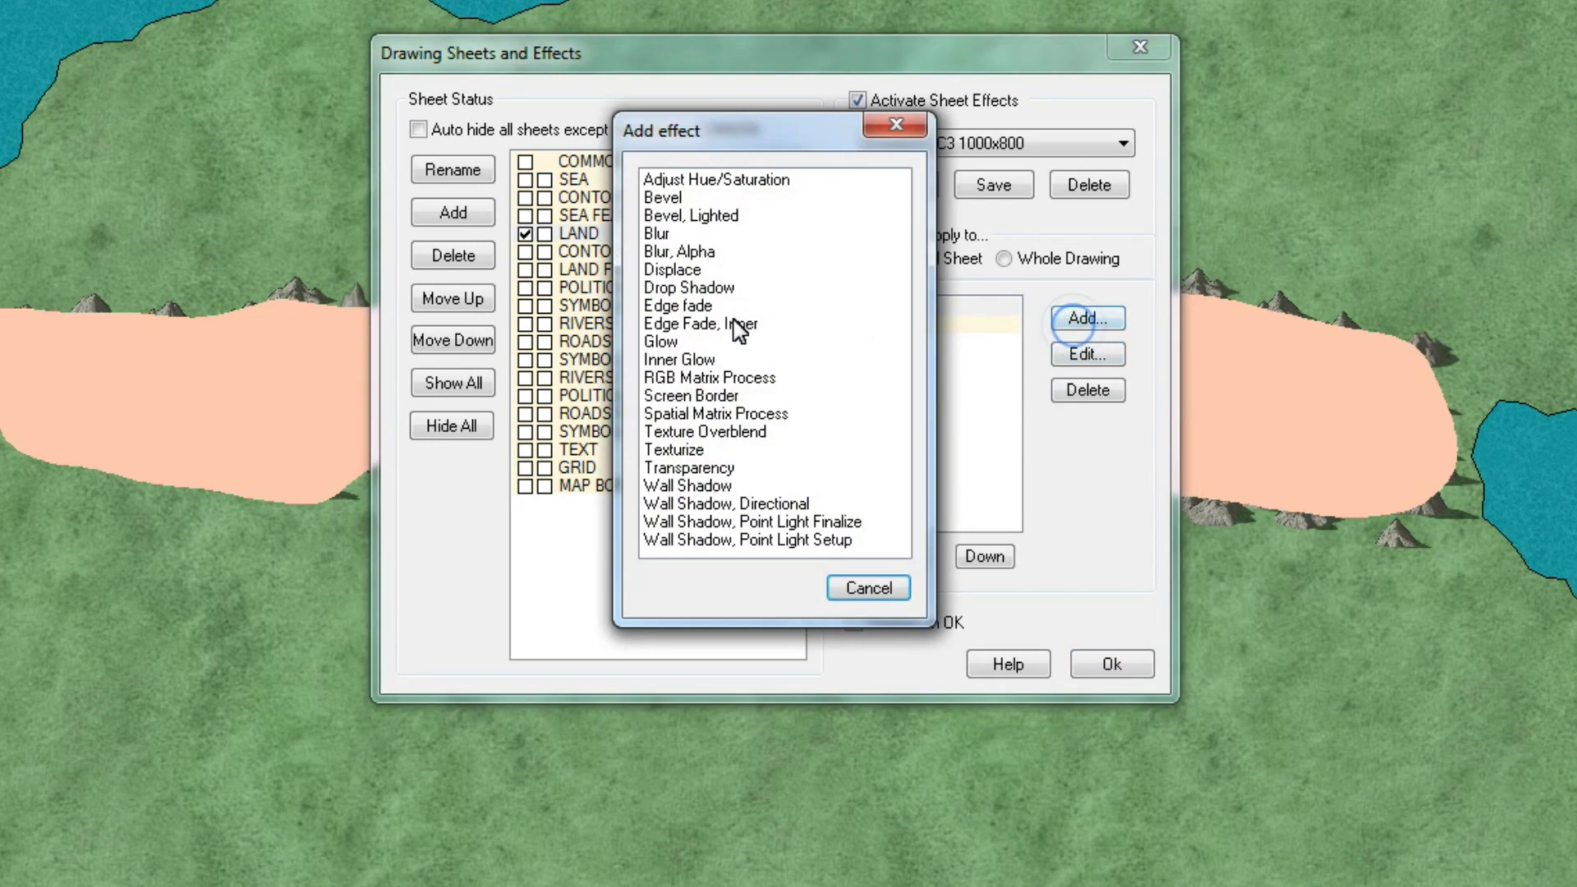
- Add a third Glow to LAND in colour 255, 240, 189 with blur radius 50
double_click(700, 353)
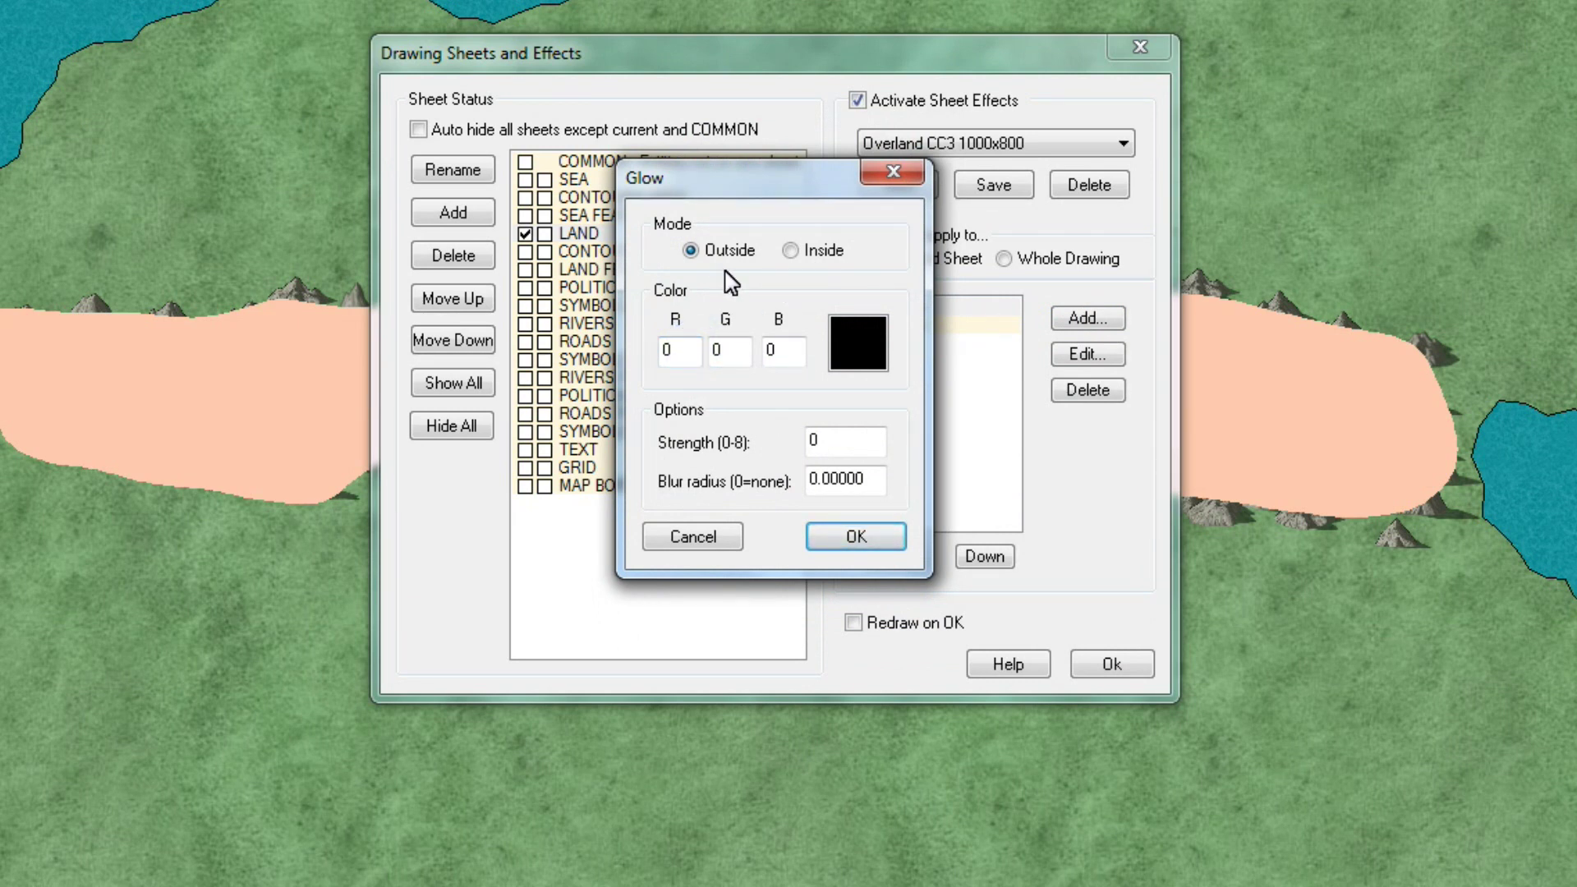
double_click(665, 353)
type("255")
double_click(714, 353)
type("240")
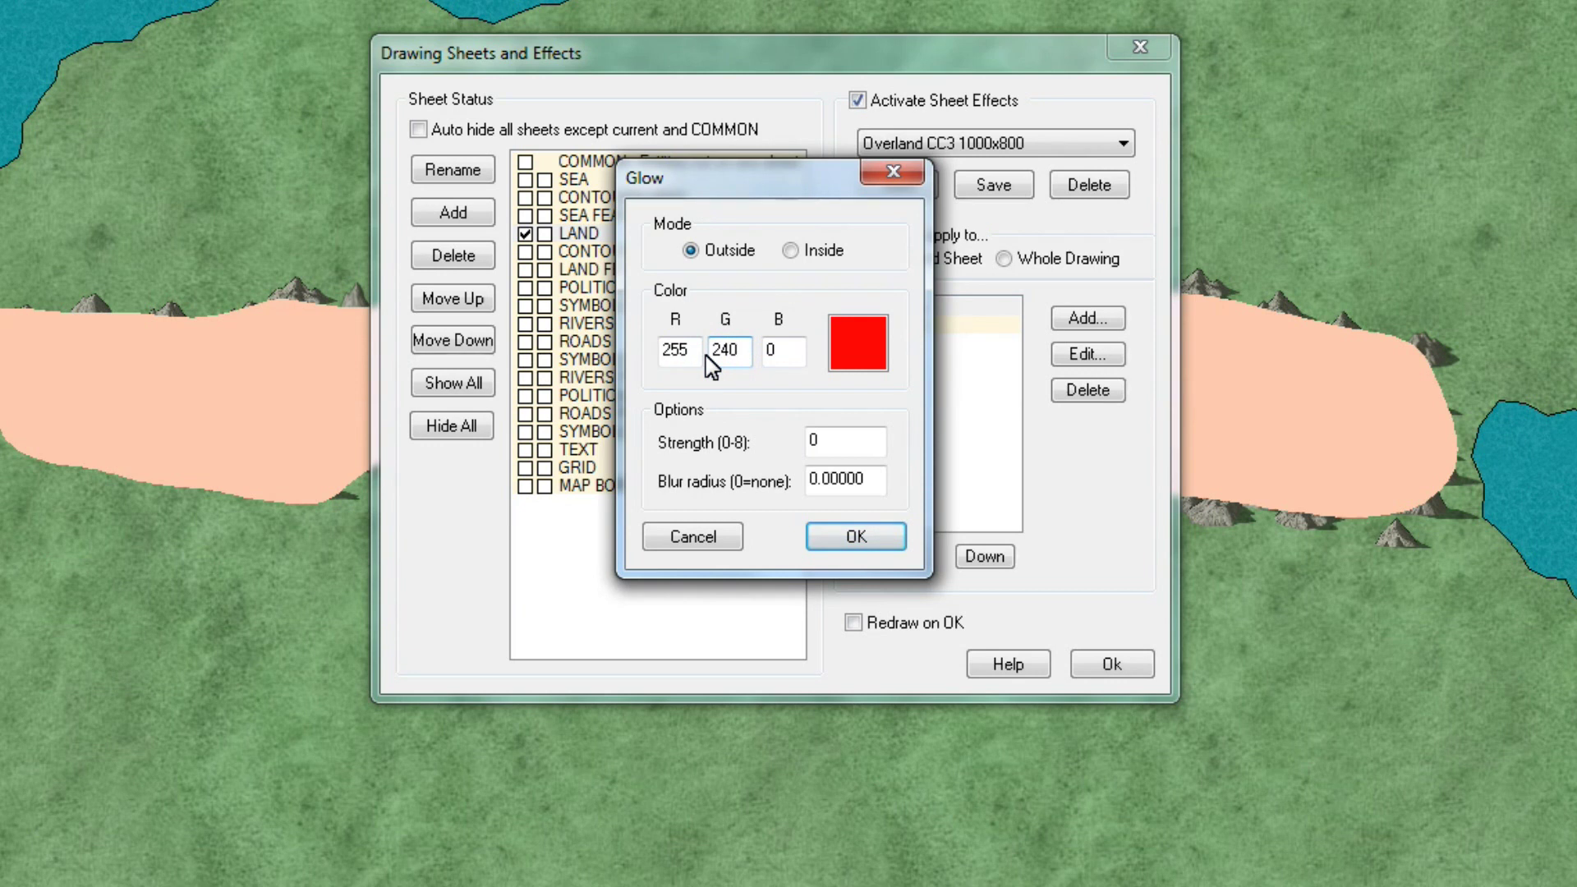
double_click(785, 350)
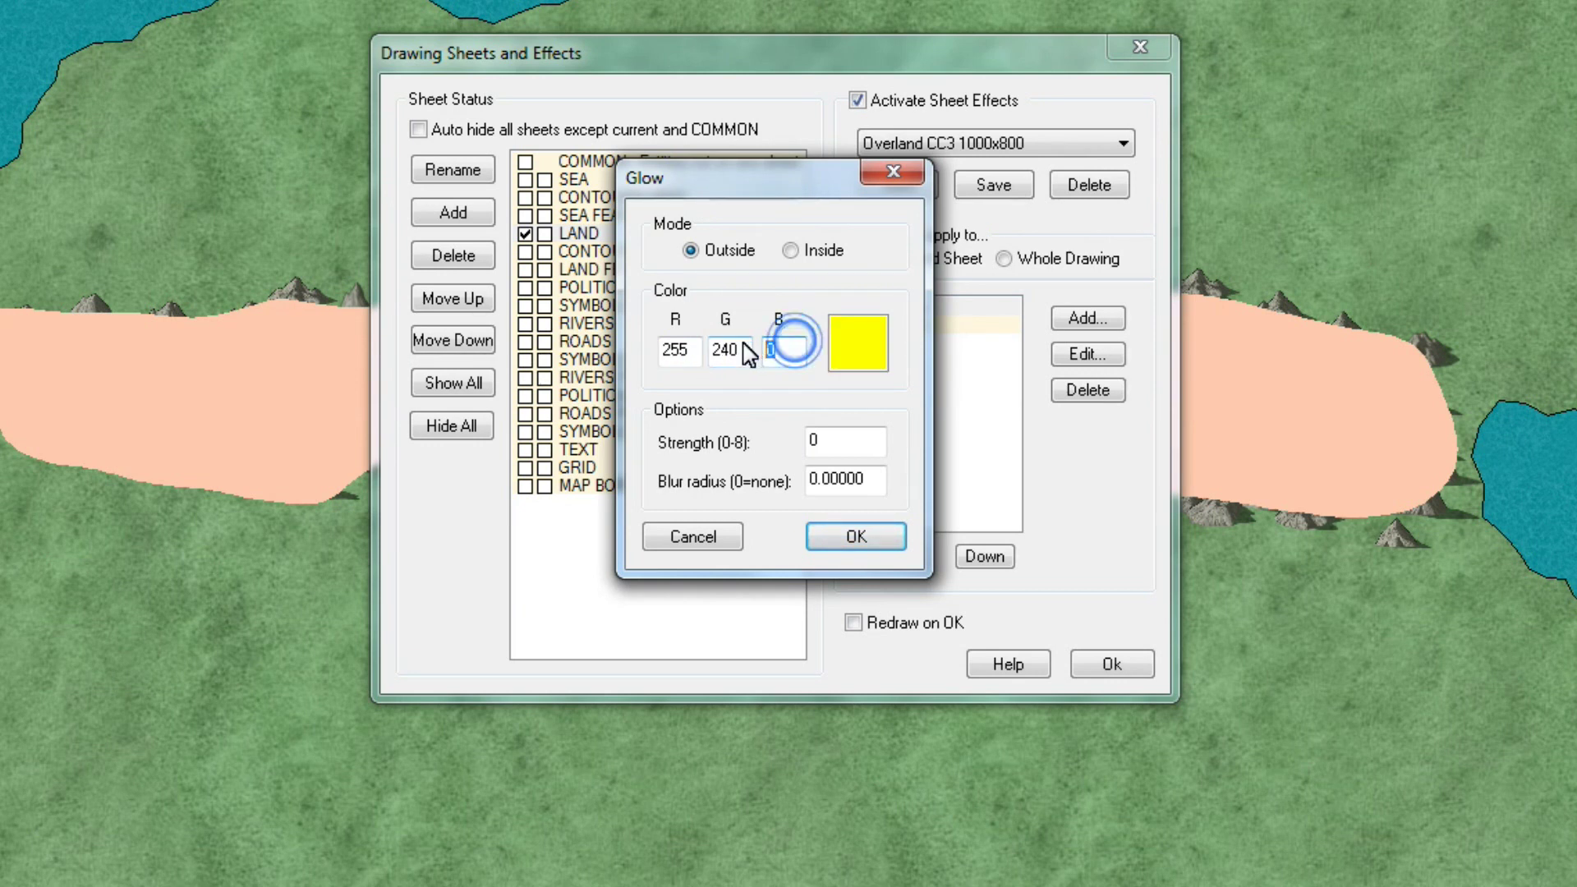
type("189")
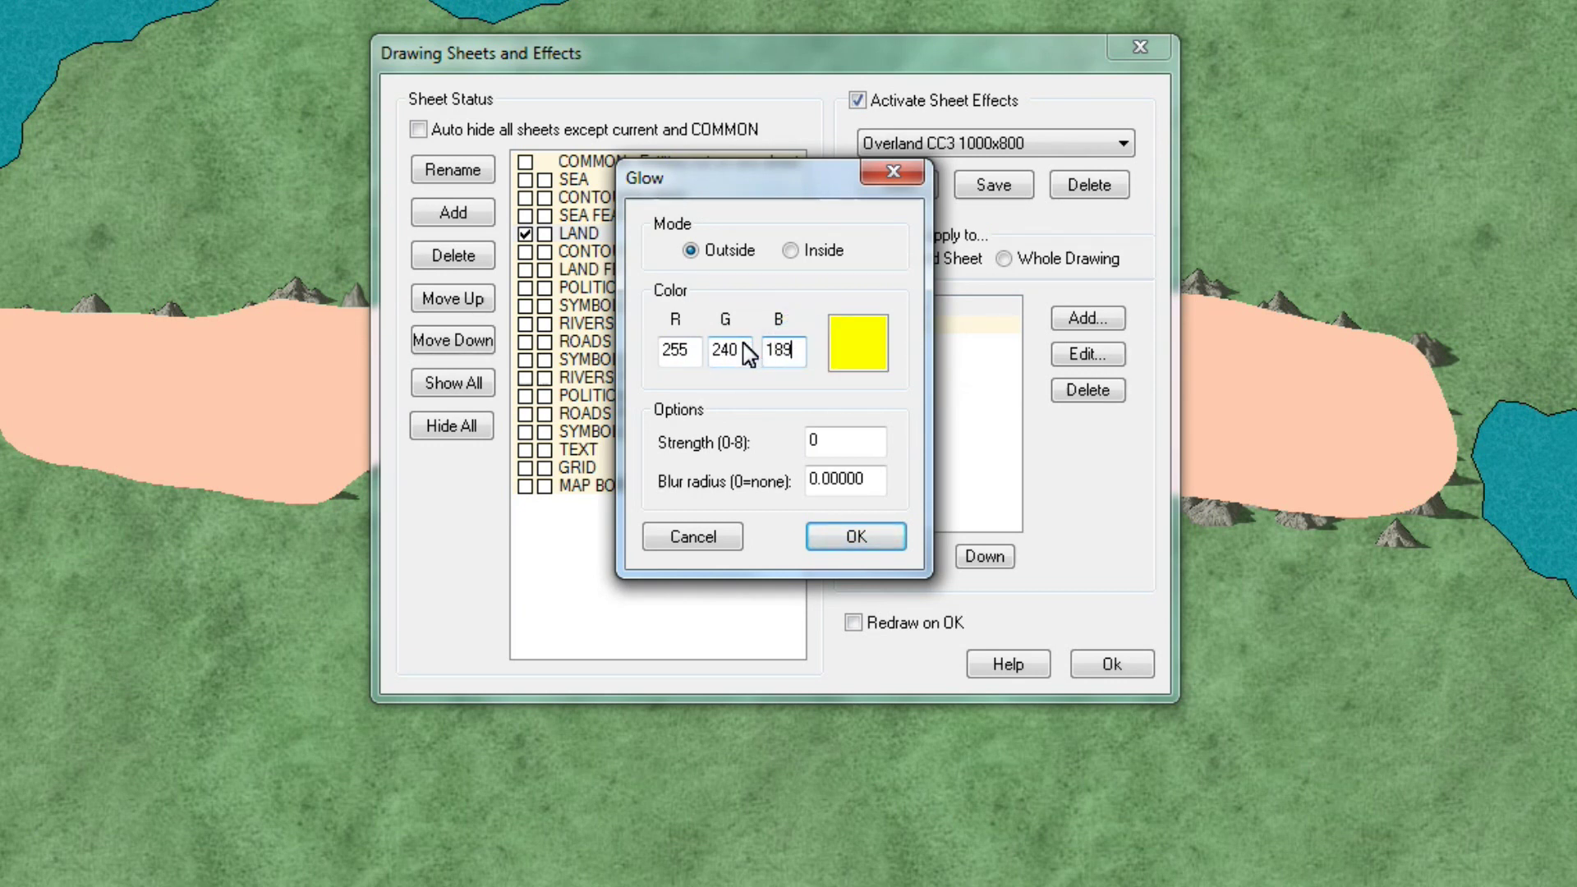
left_click(838, 441)
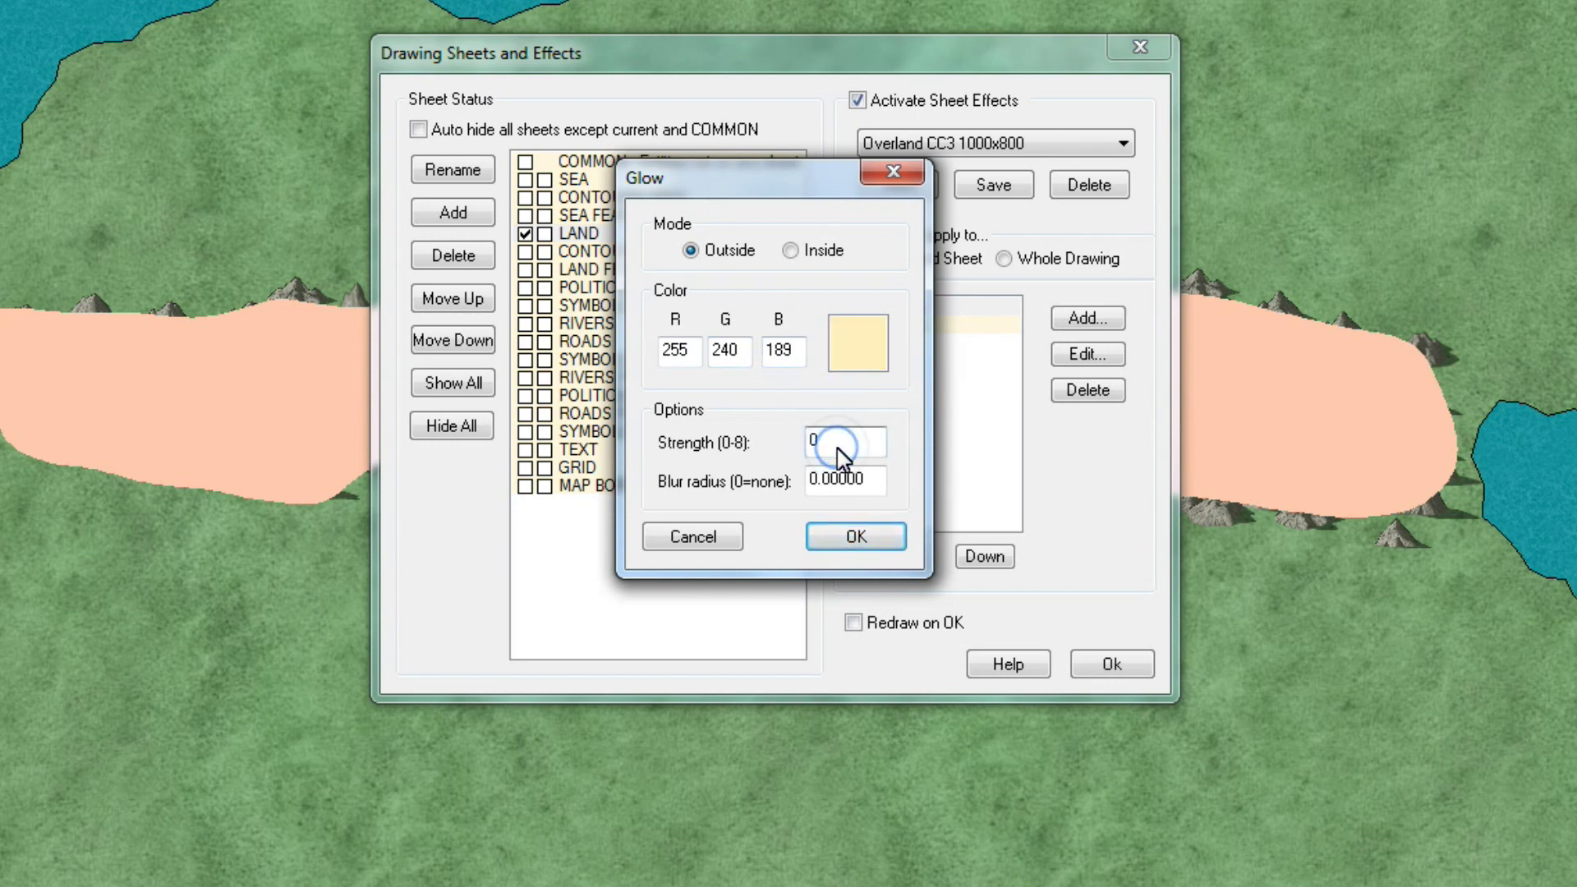
left_click(809, 481)
type("5")
left_click(855, 537)
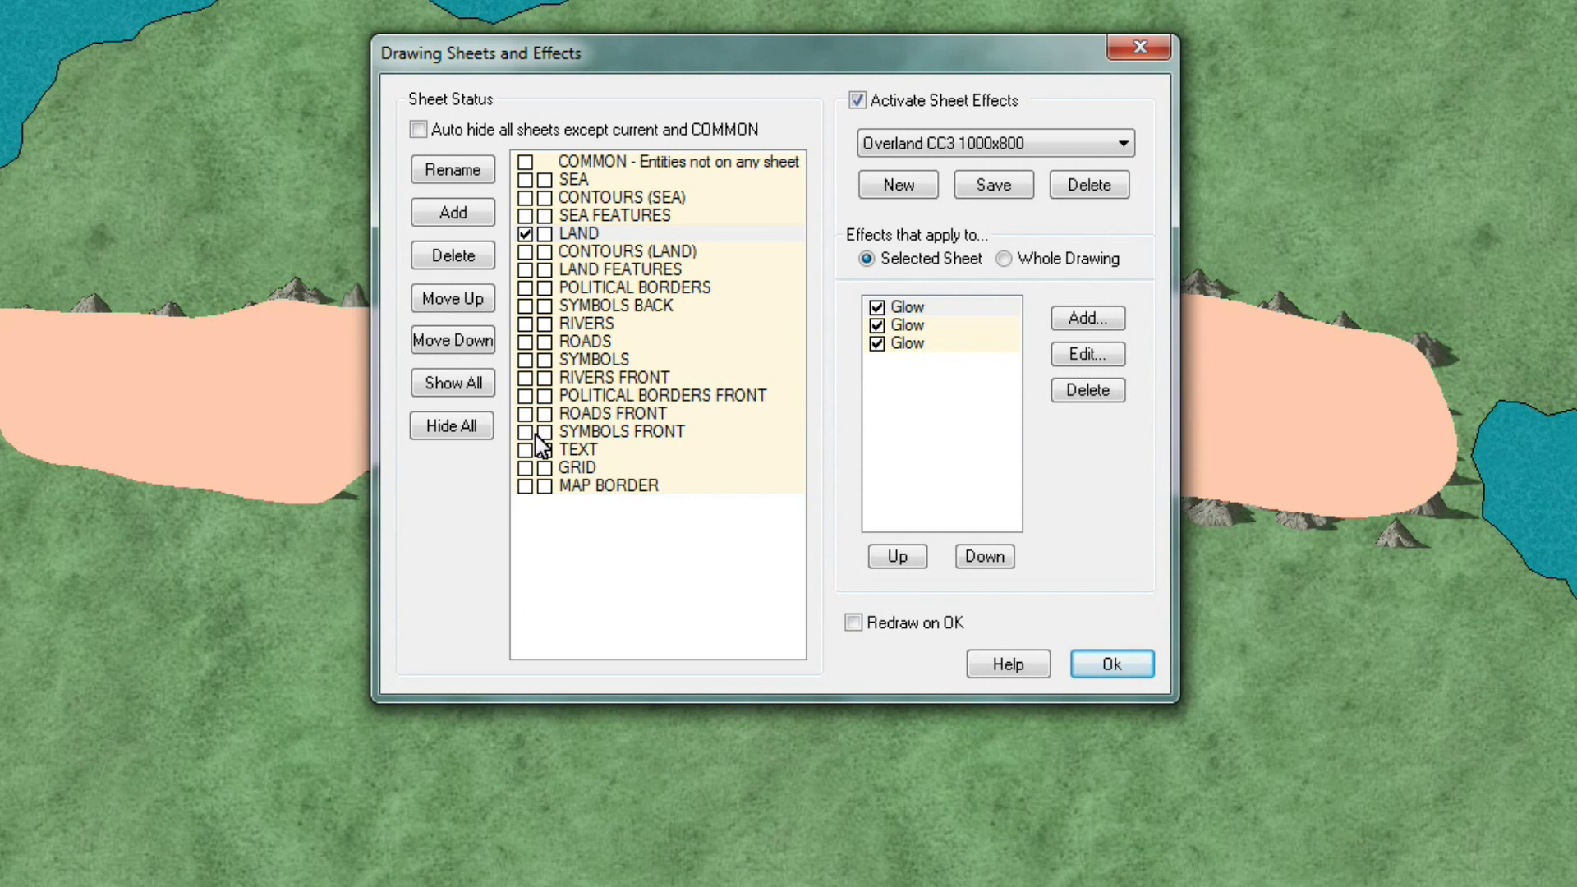
- Select the SEA sheet and add an inner black Glow with strength 2 and blur radius 2
left_click(526, 181)
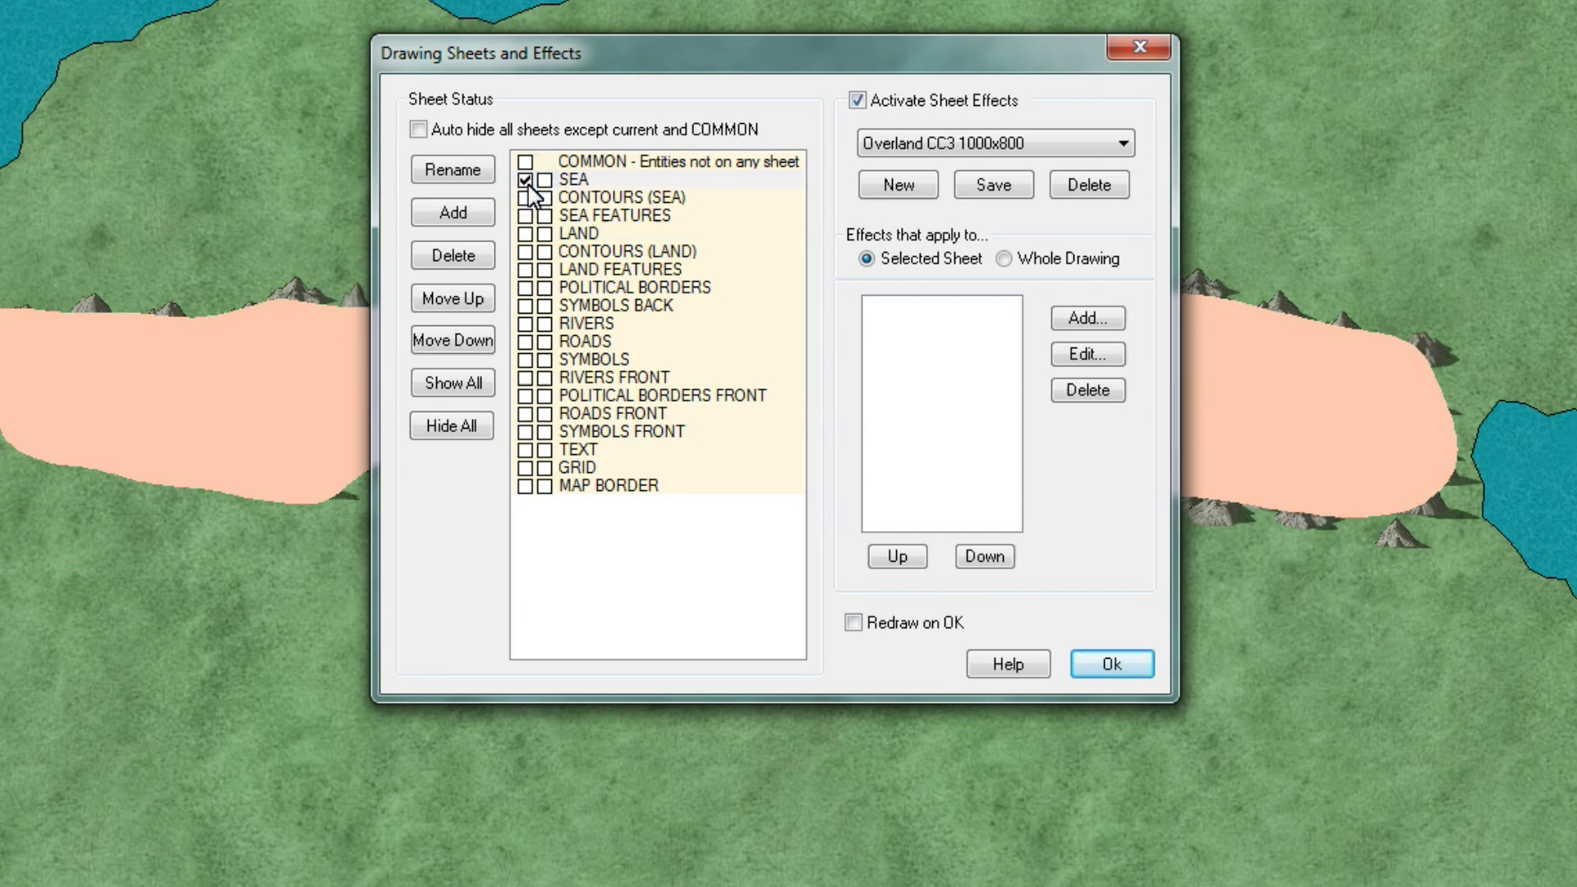
left_click(1088, 320)
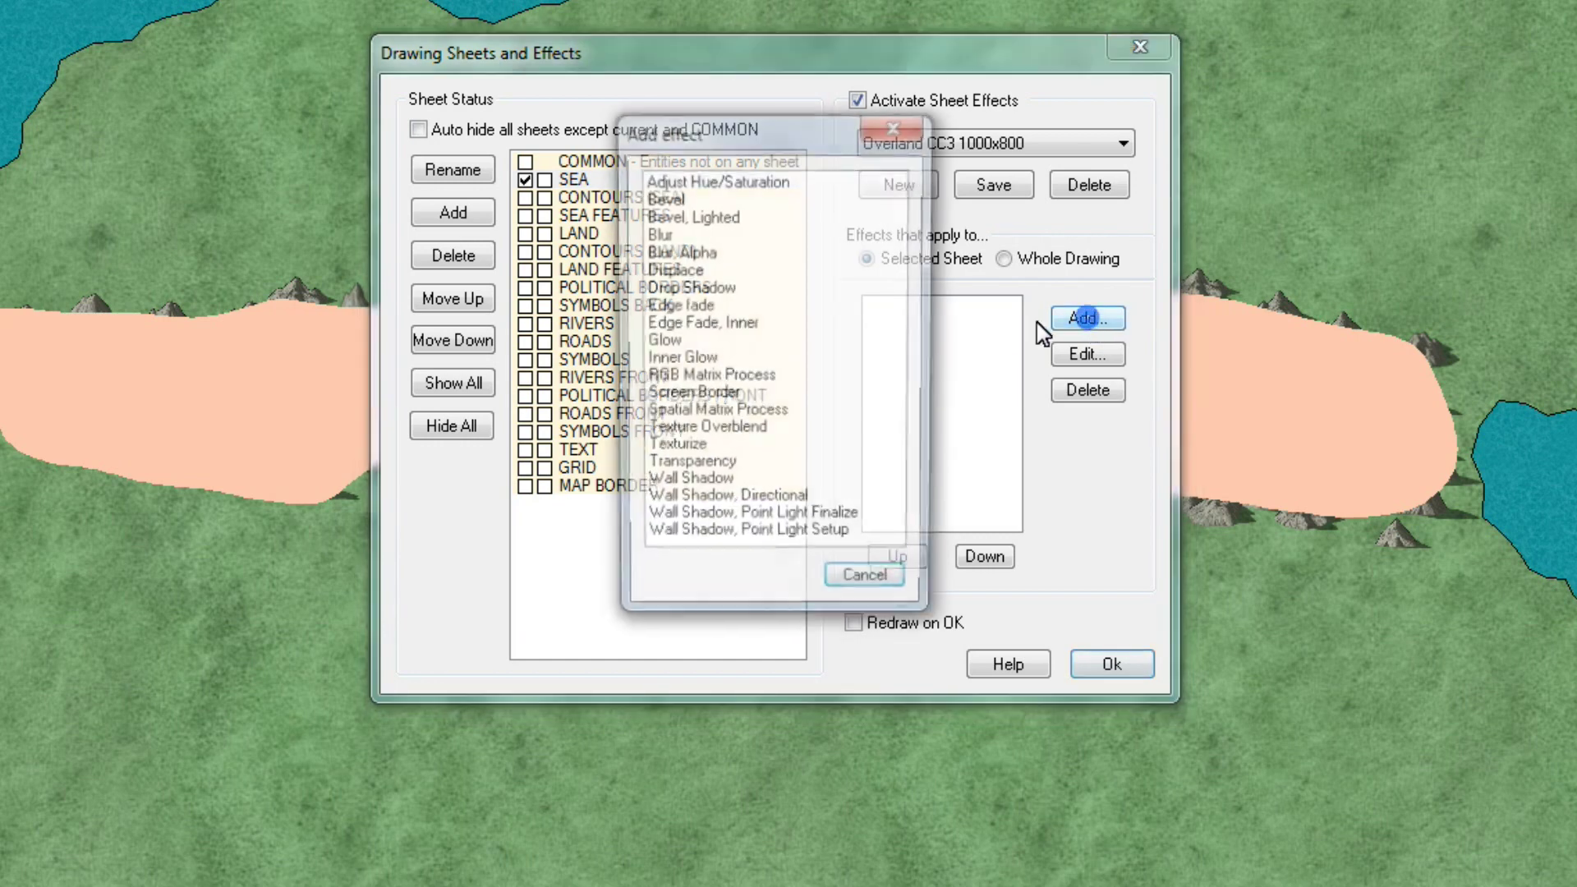
double_click(700, 344)
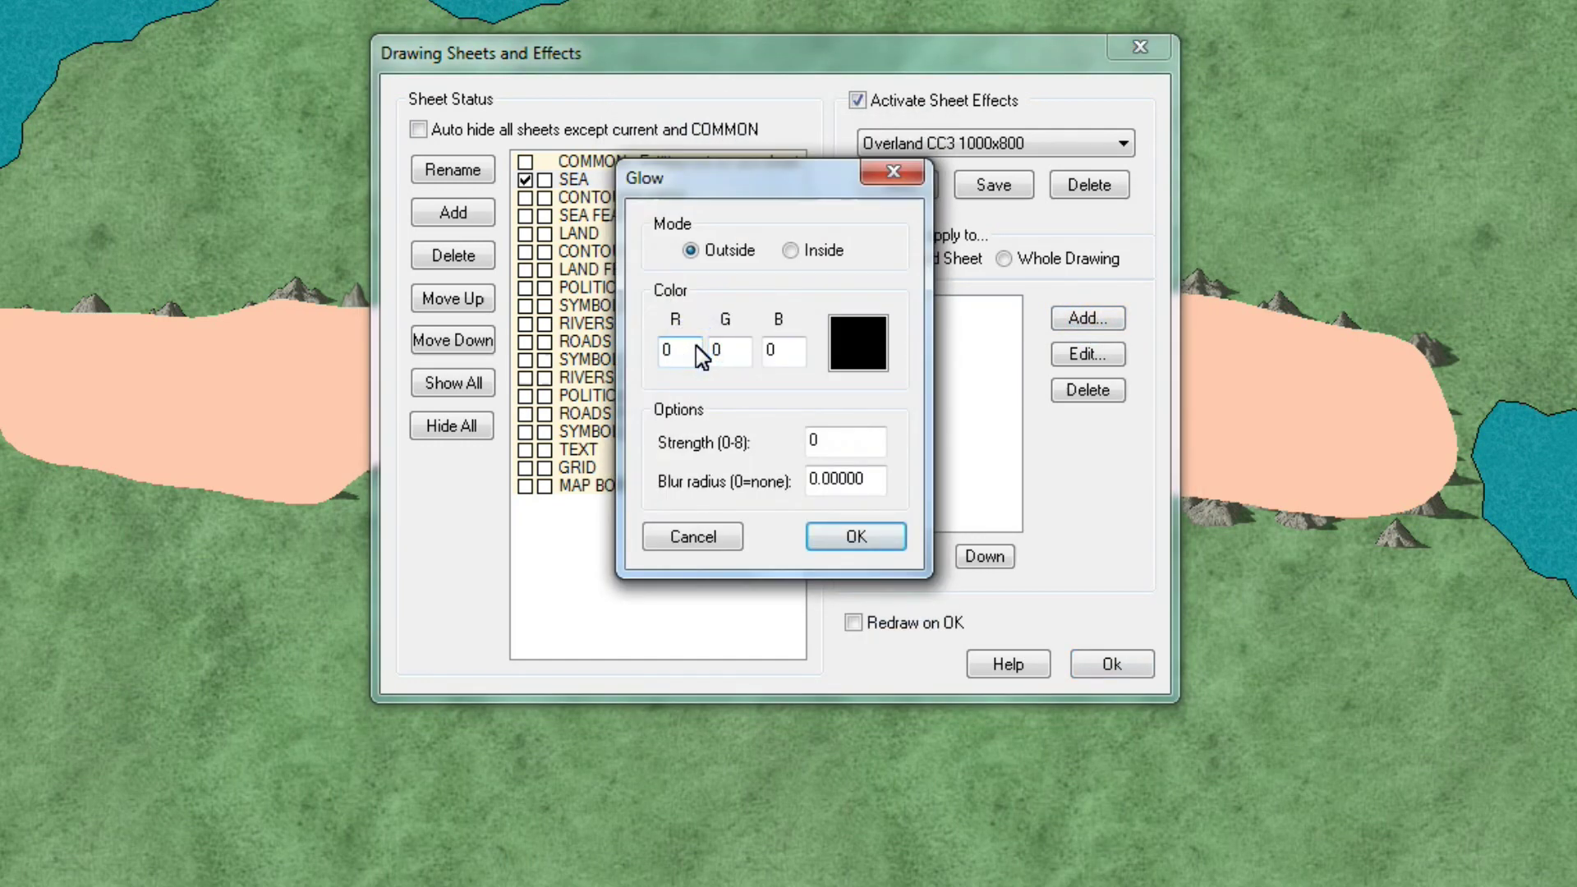
left_click(790, 251)
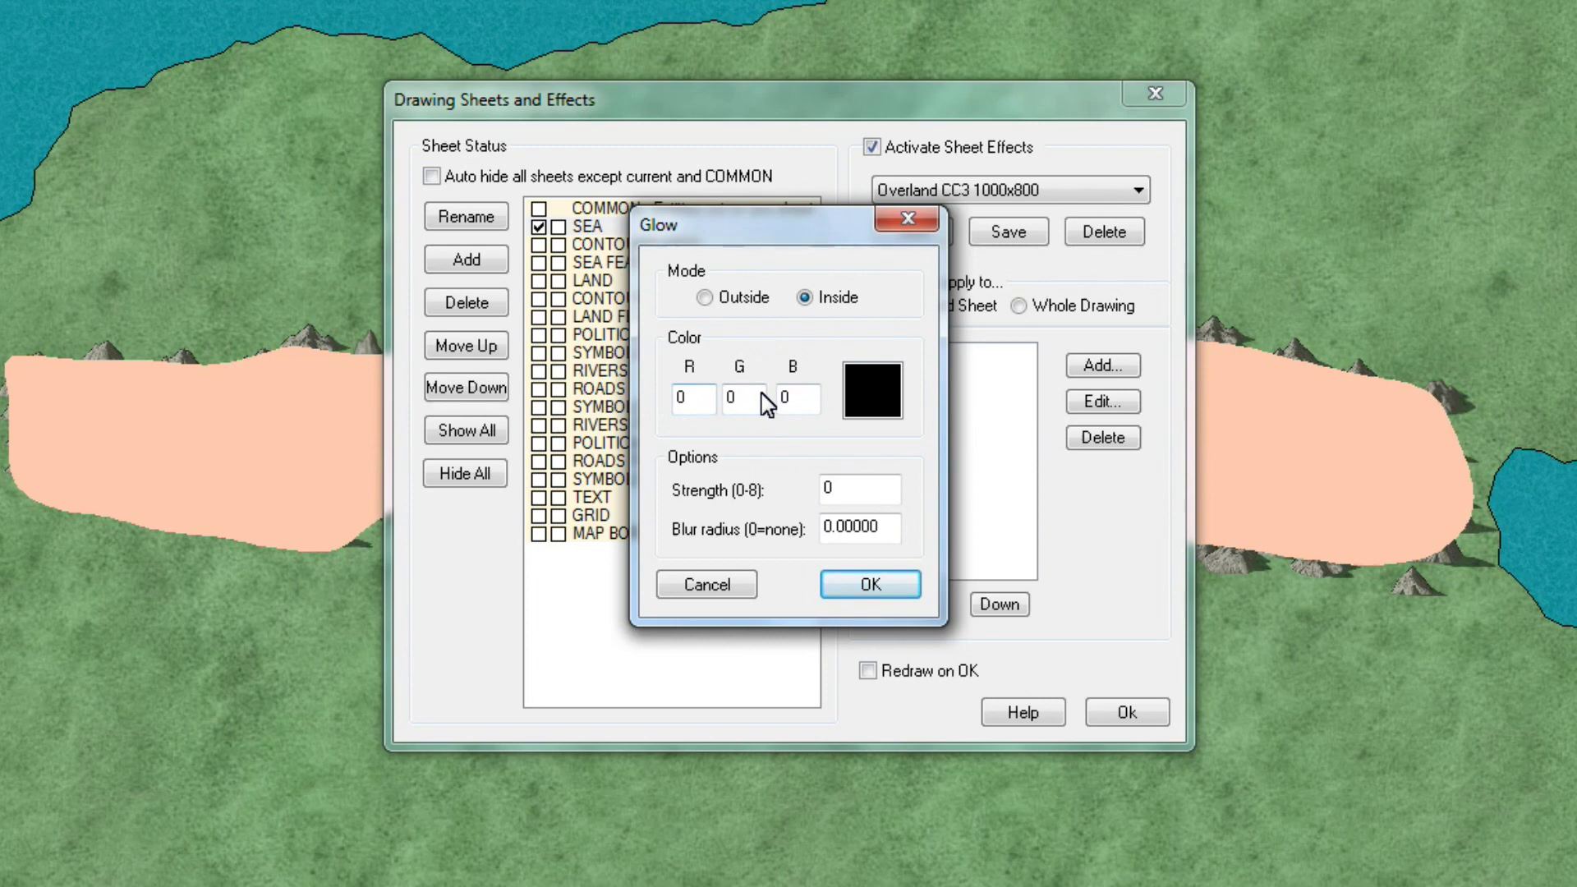
double_click(831, 489)
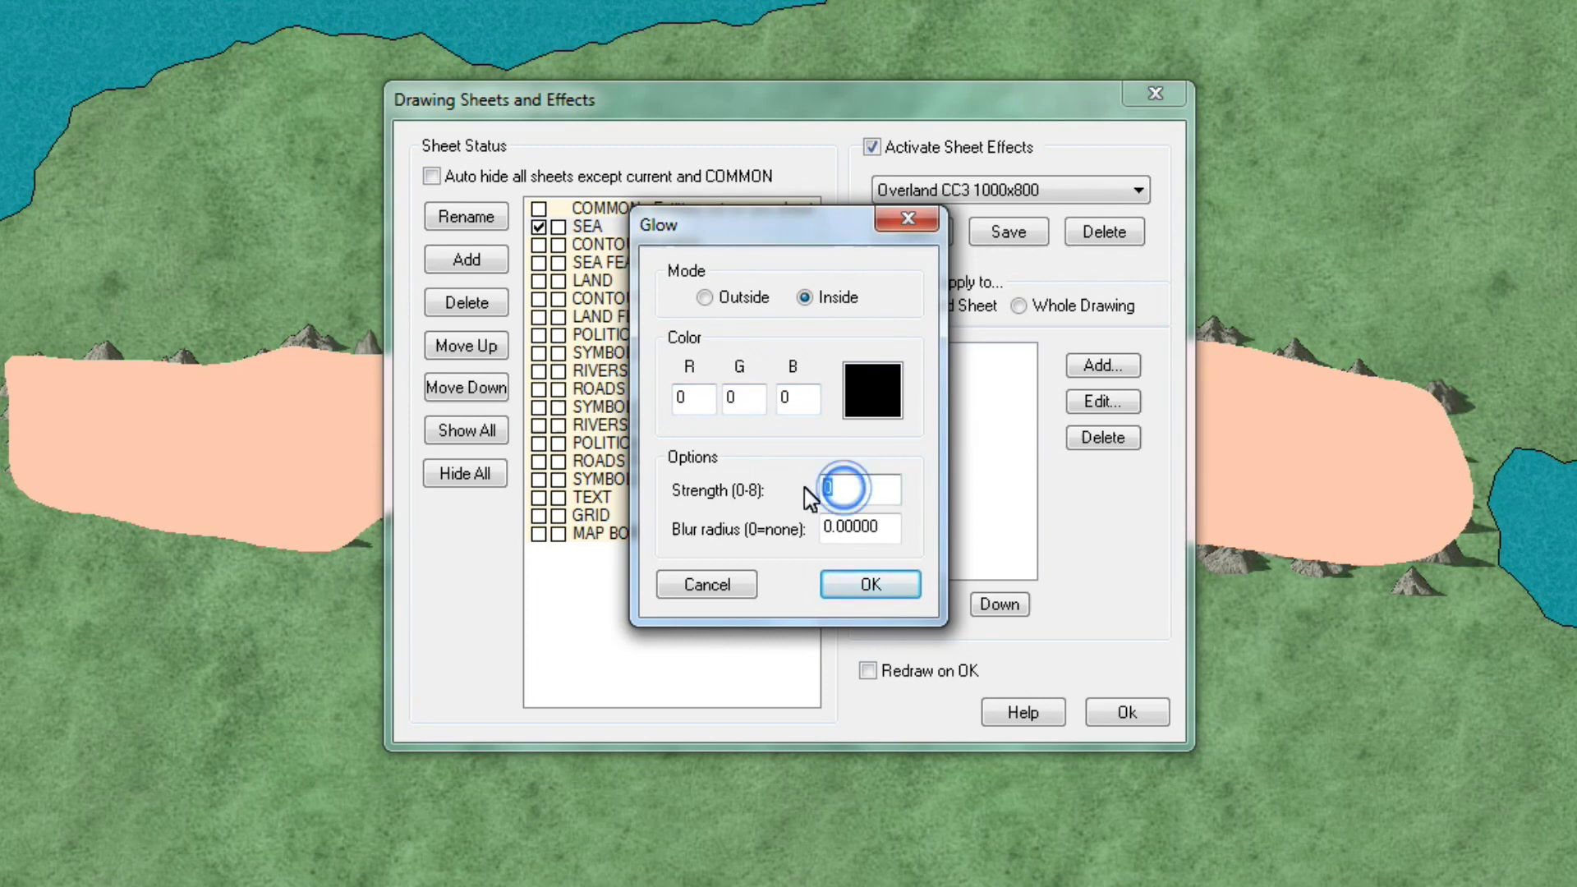
type("2")
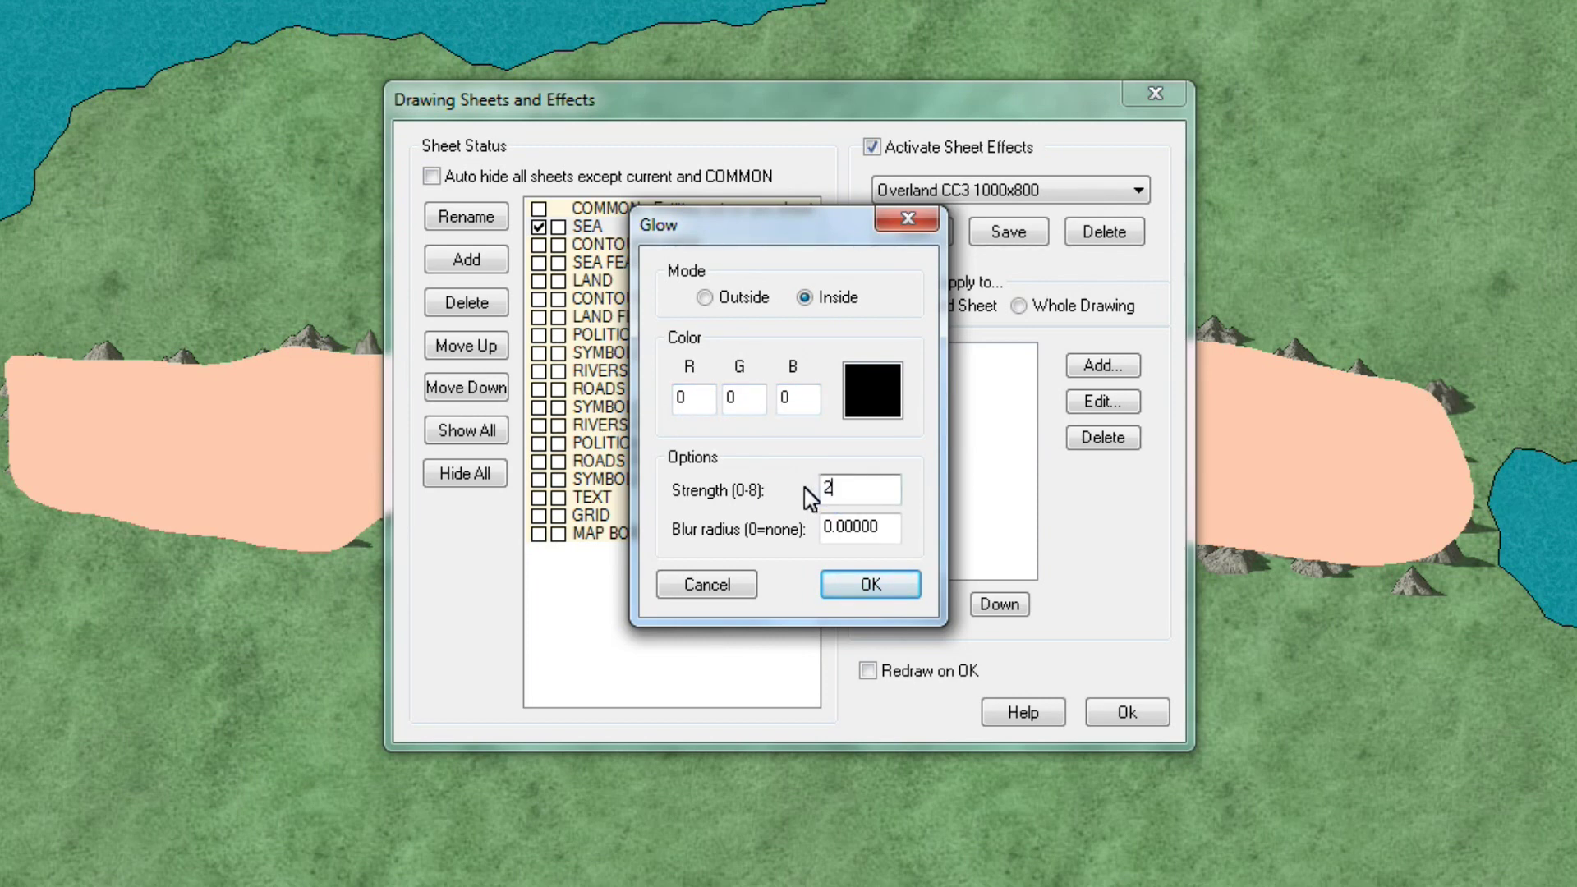
left_click(829, 529)
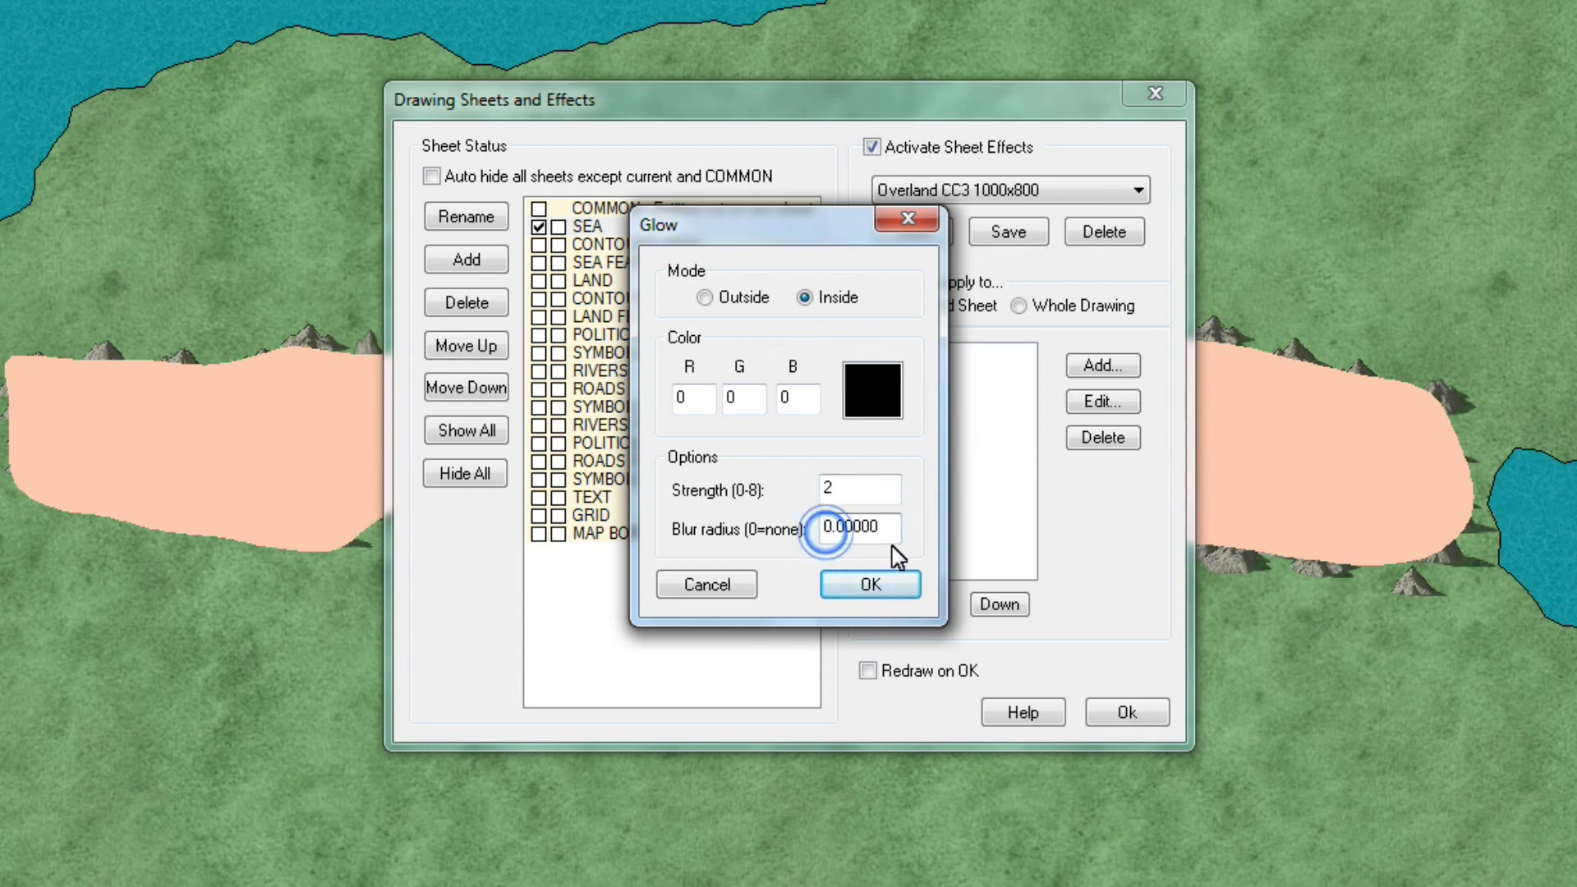
key("BackSpace")
type("2")
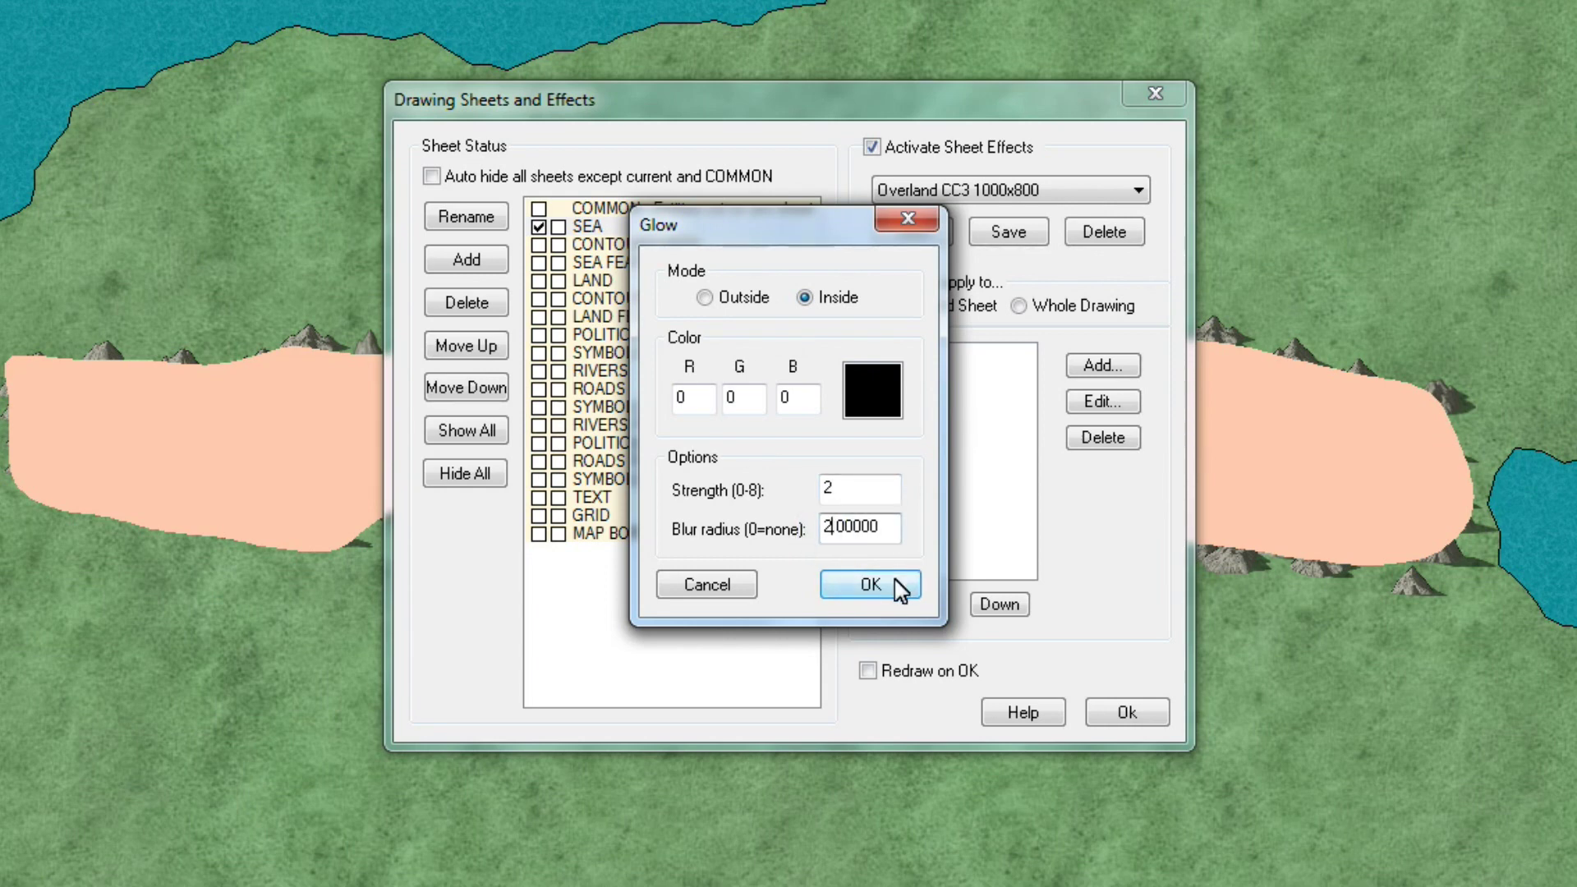
left_click(901, 588)
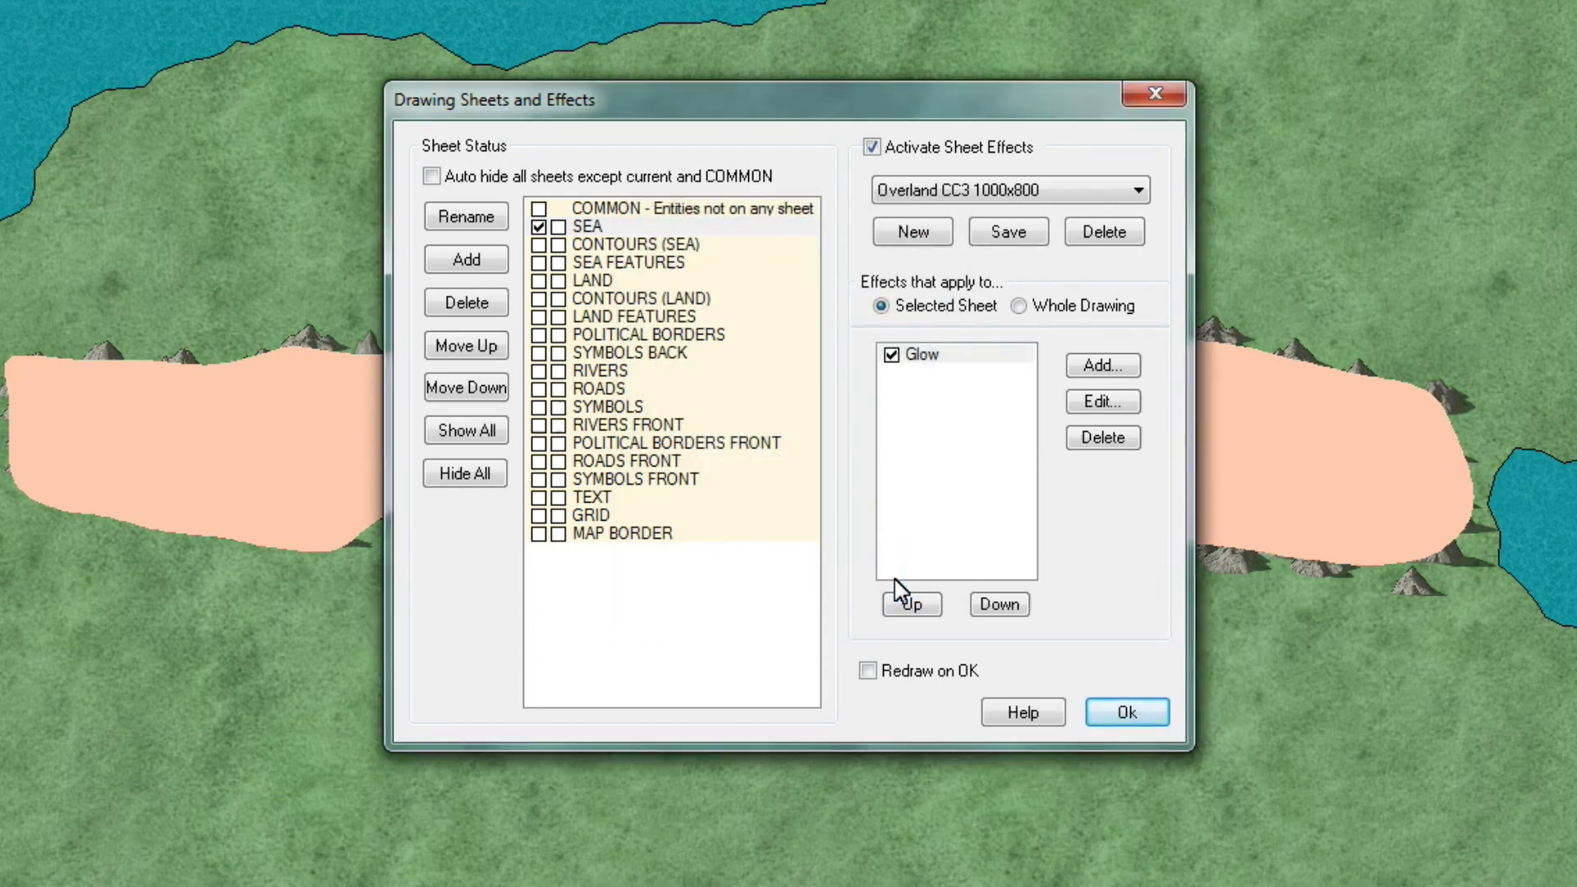
left_click(1121, 363)
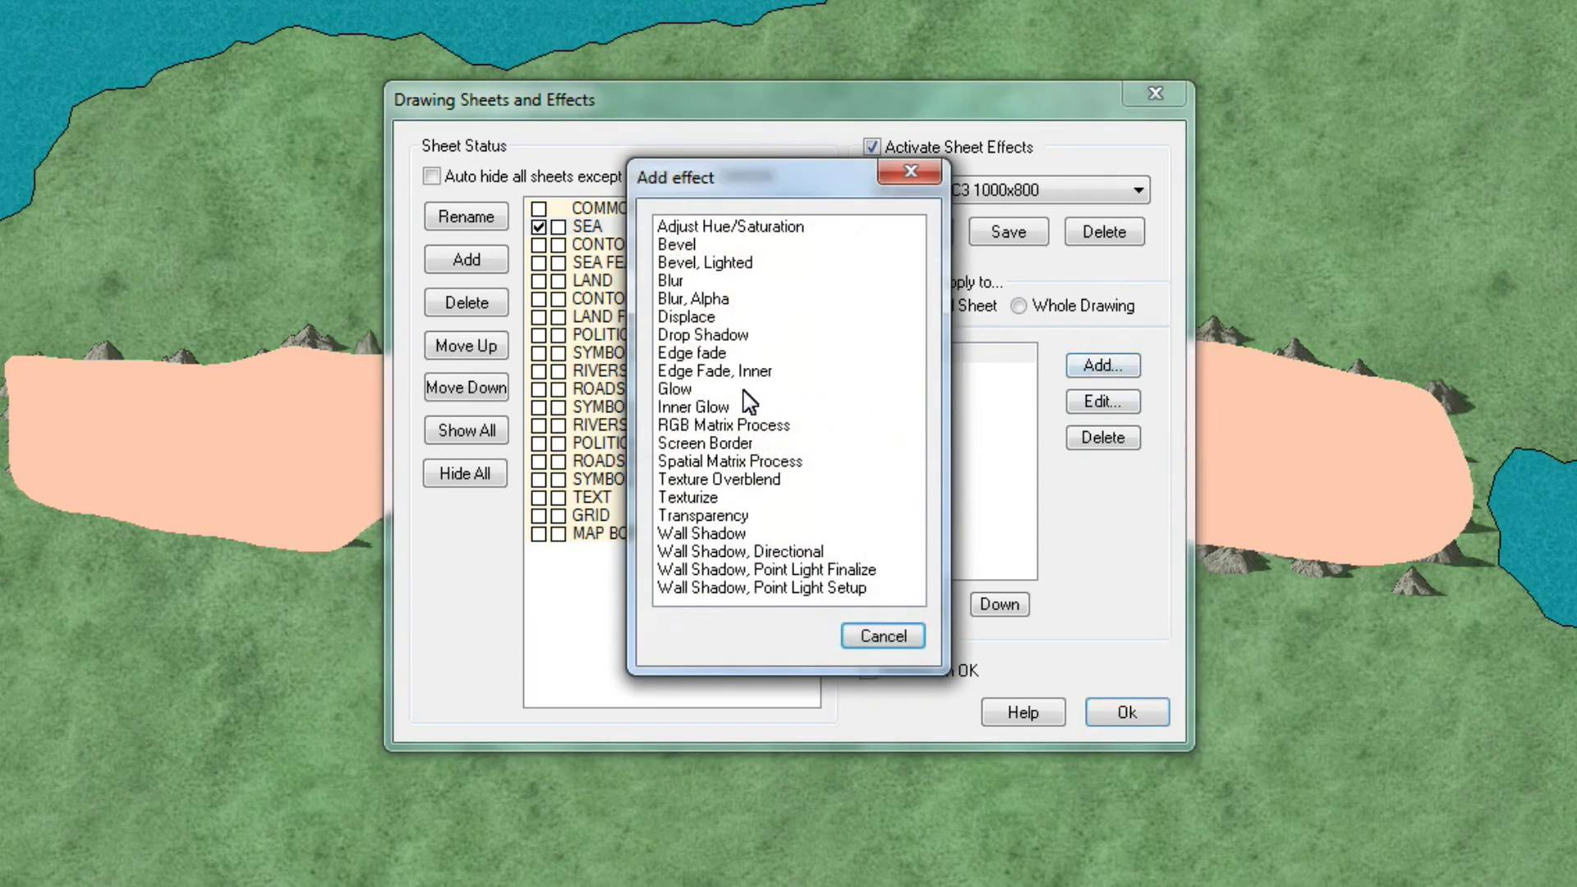
- Add a second inner Glow to SEA in light cyan (91, 232, 255), blur radius 20
double_click(739, 389)
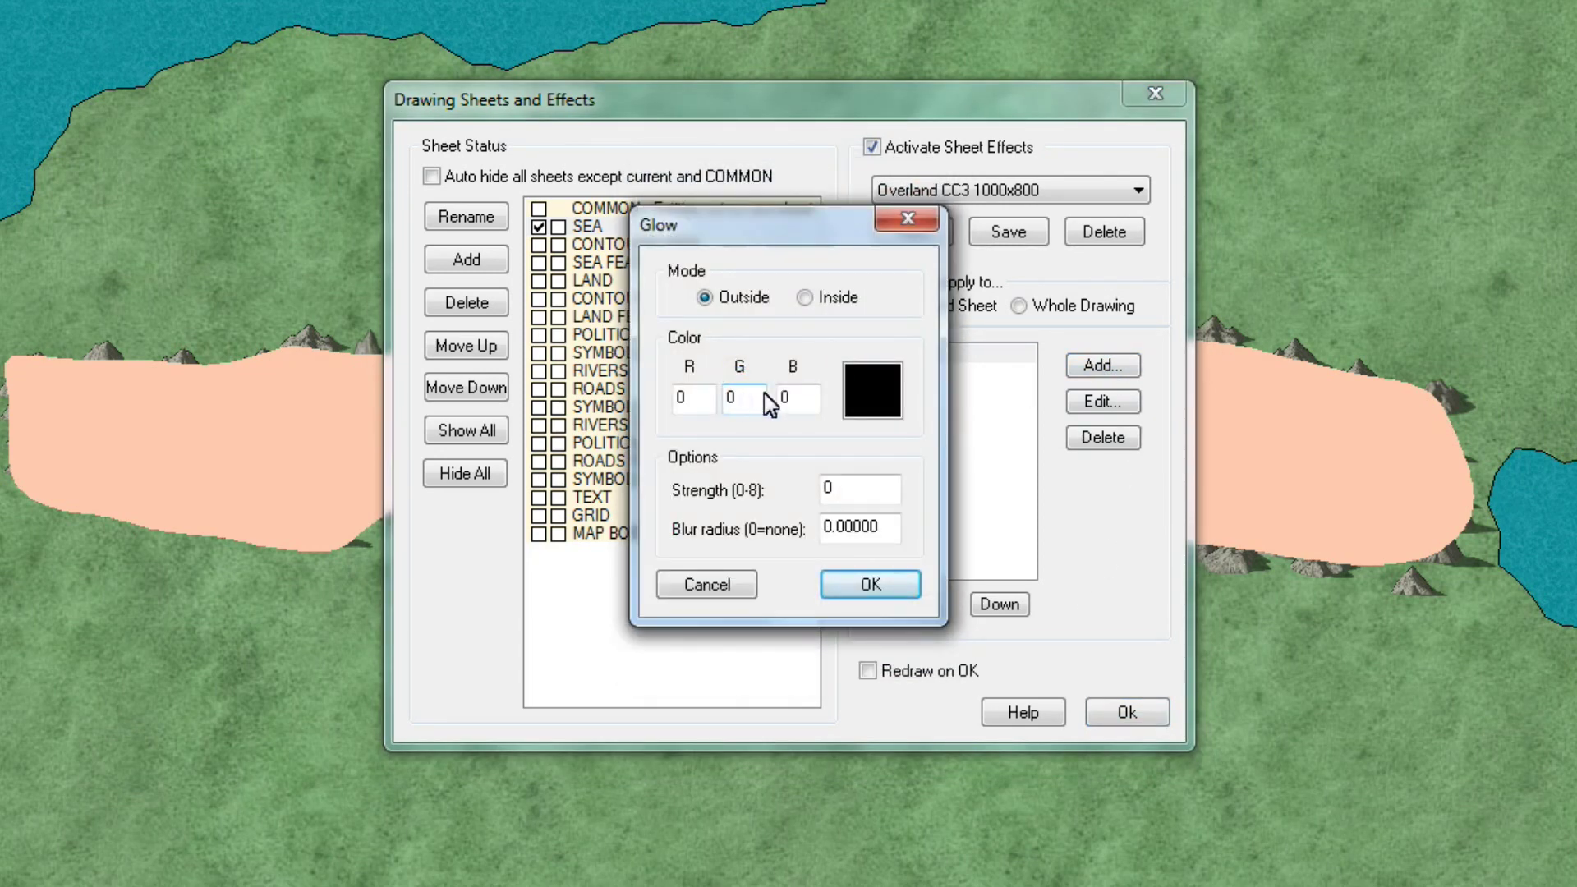
left_click(804, 298)
left_click(863, 390)
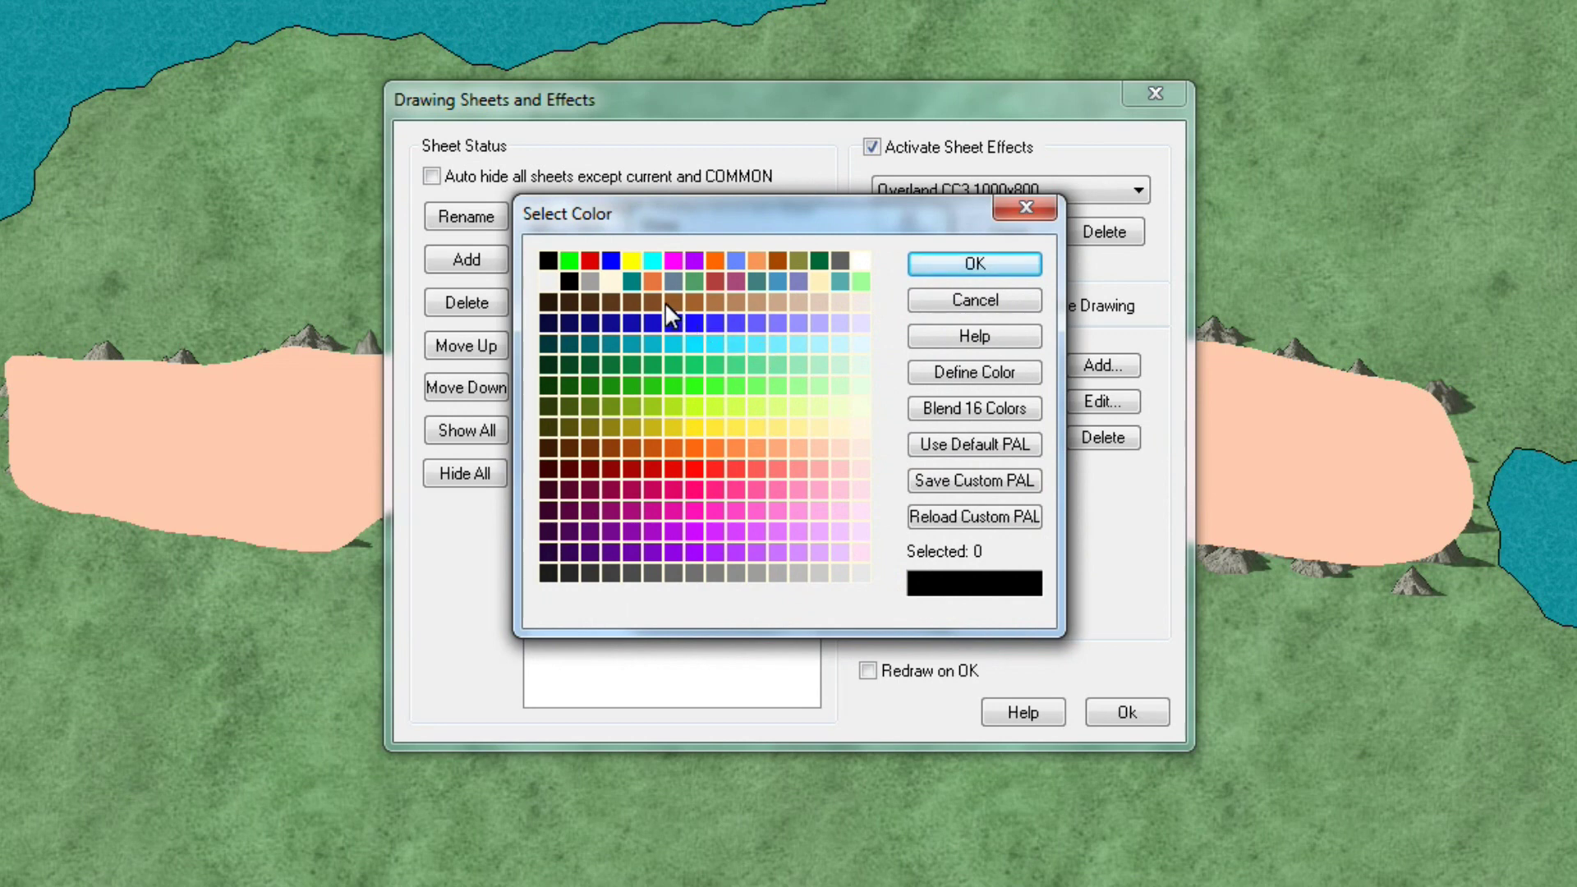
left_click(754, 345)
left_click(973, 263)
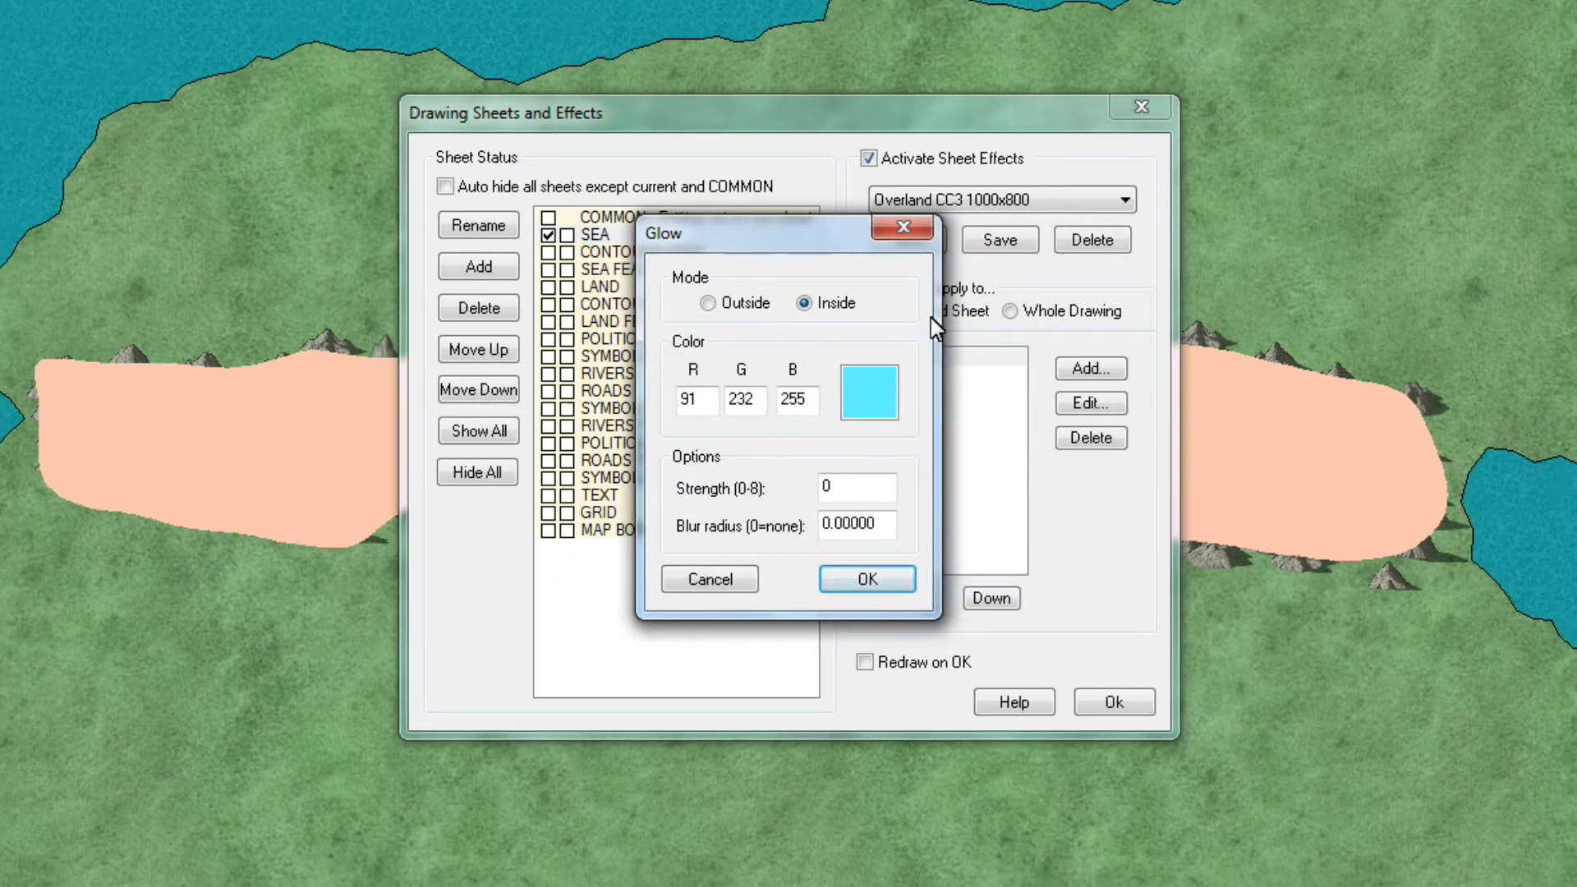
left_click(824, 523)
type("2")
left_click(887, 581)
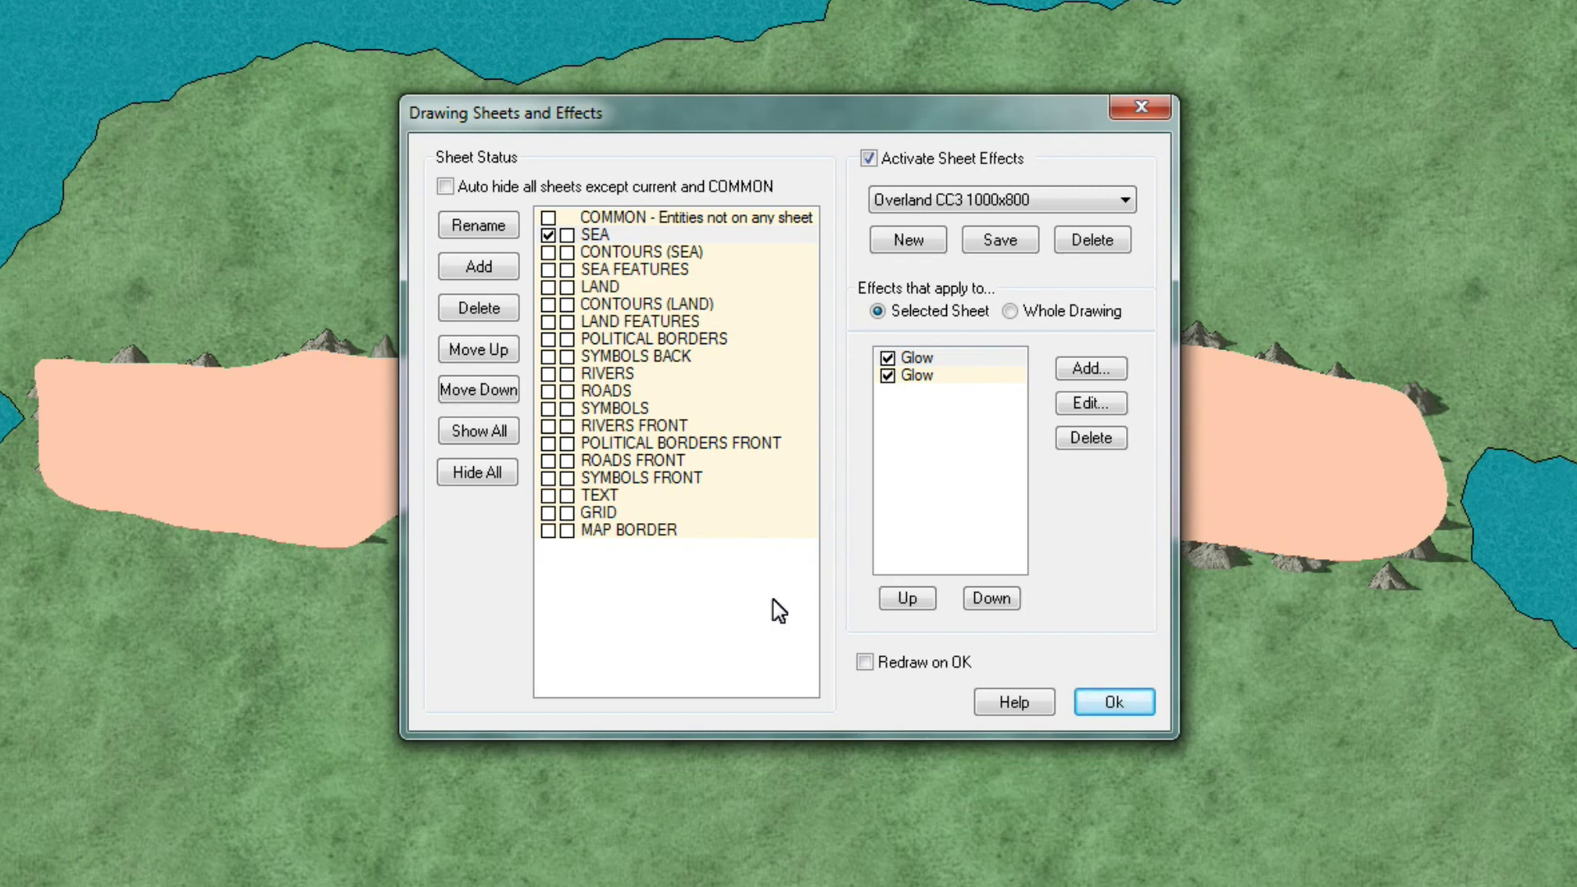
- Give CONTOURS (LAND) an Inner Edge Fade: edge width 8, inner opacity 50, outer opacity 0
left_click(548, 304)
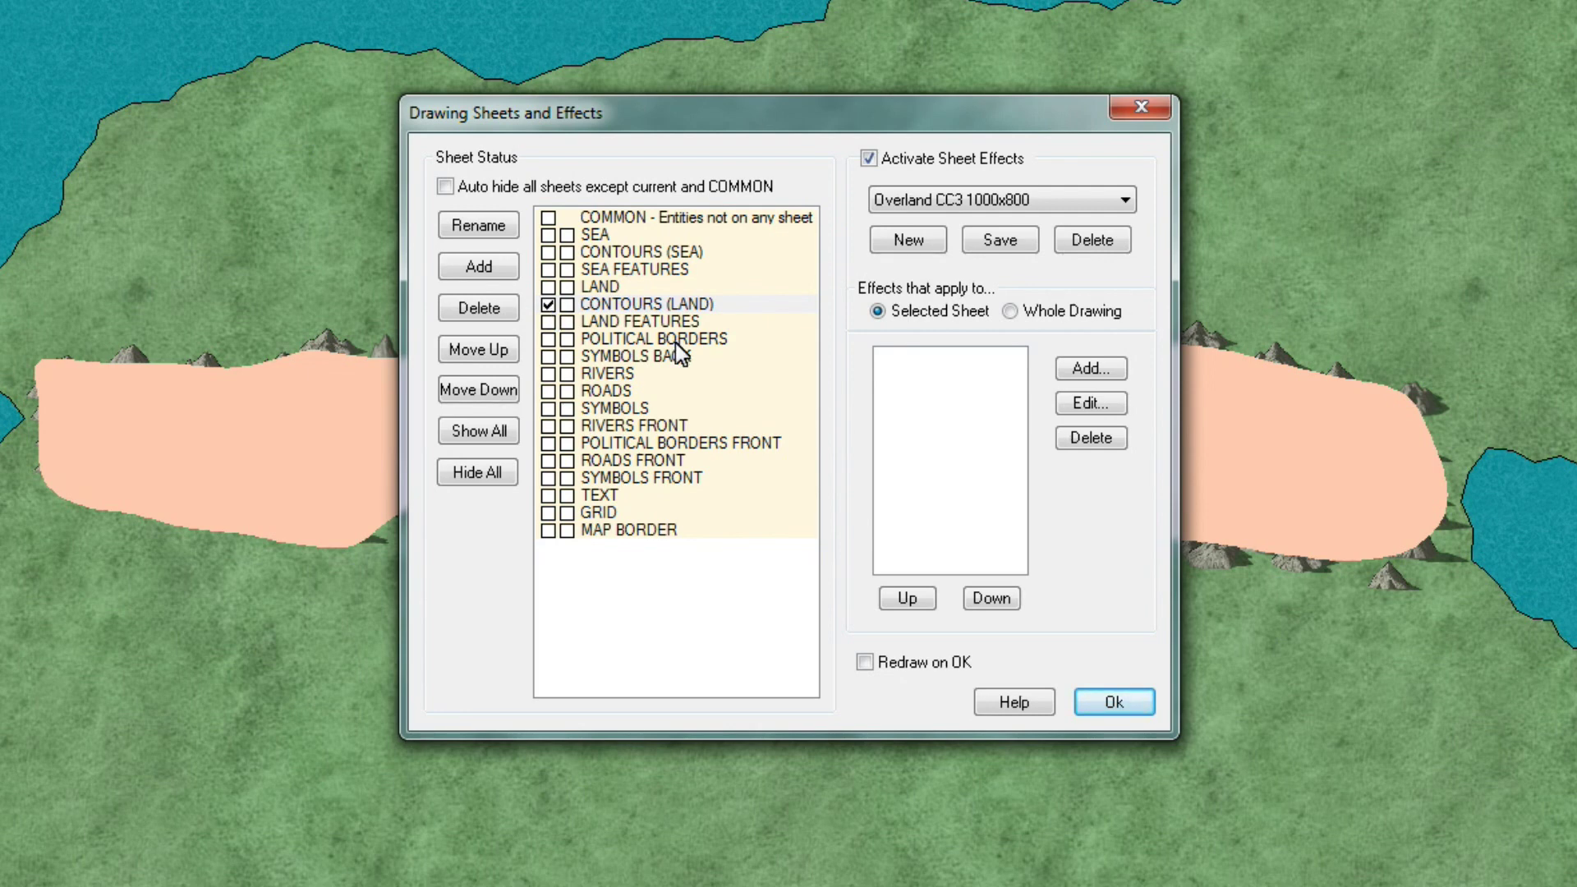
left_click(1072, 370)
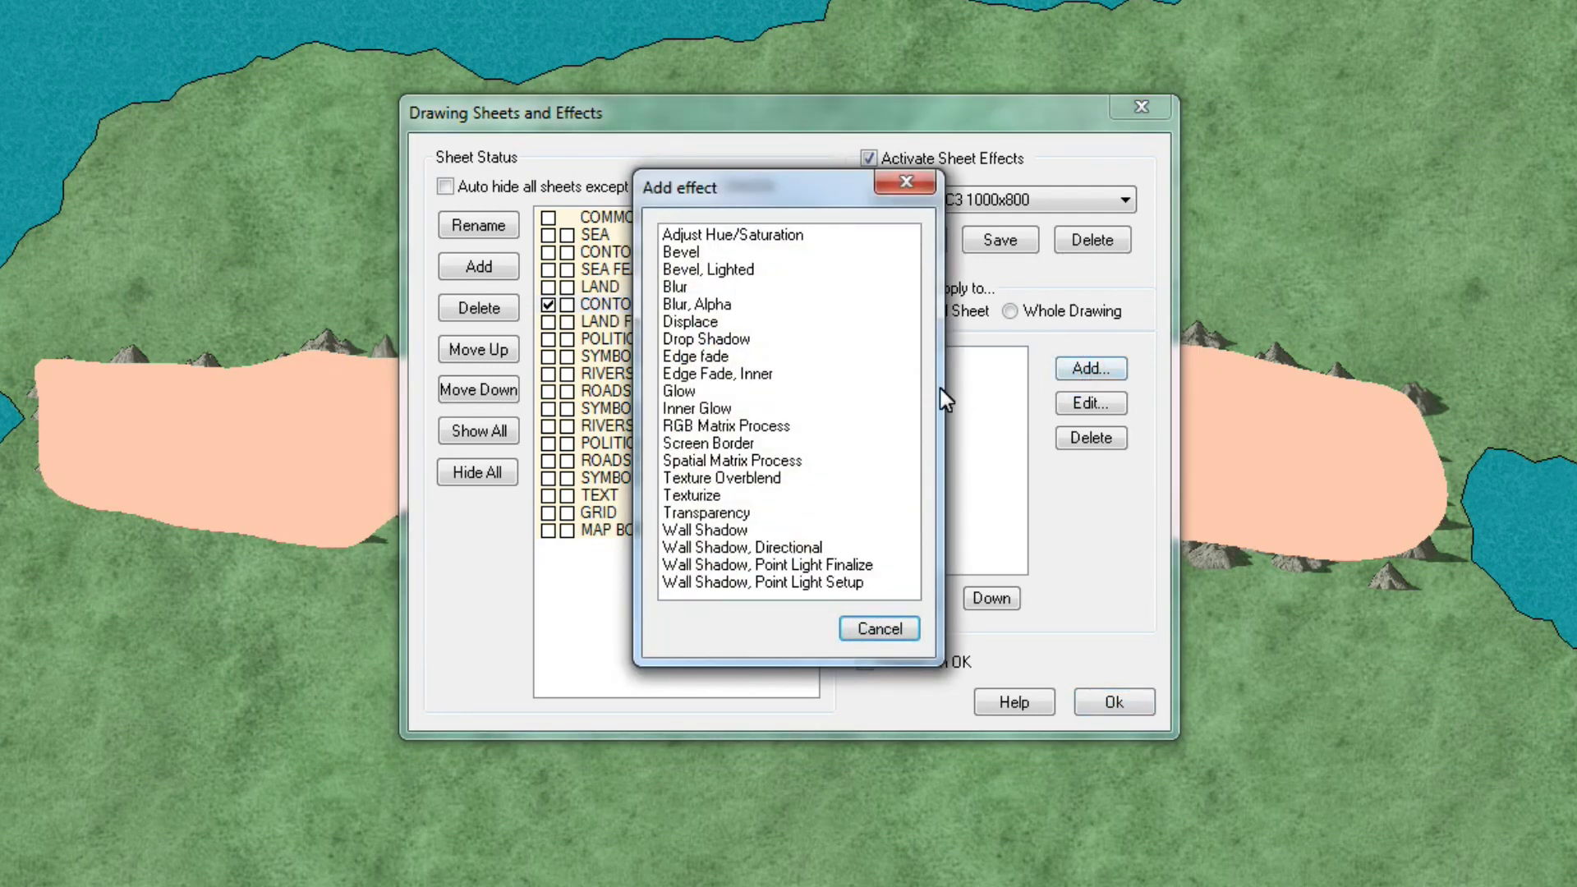
left_click(750, 378)
double_click(751, 377)
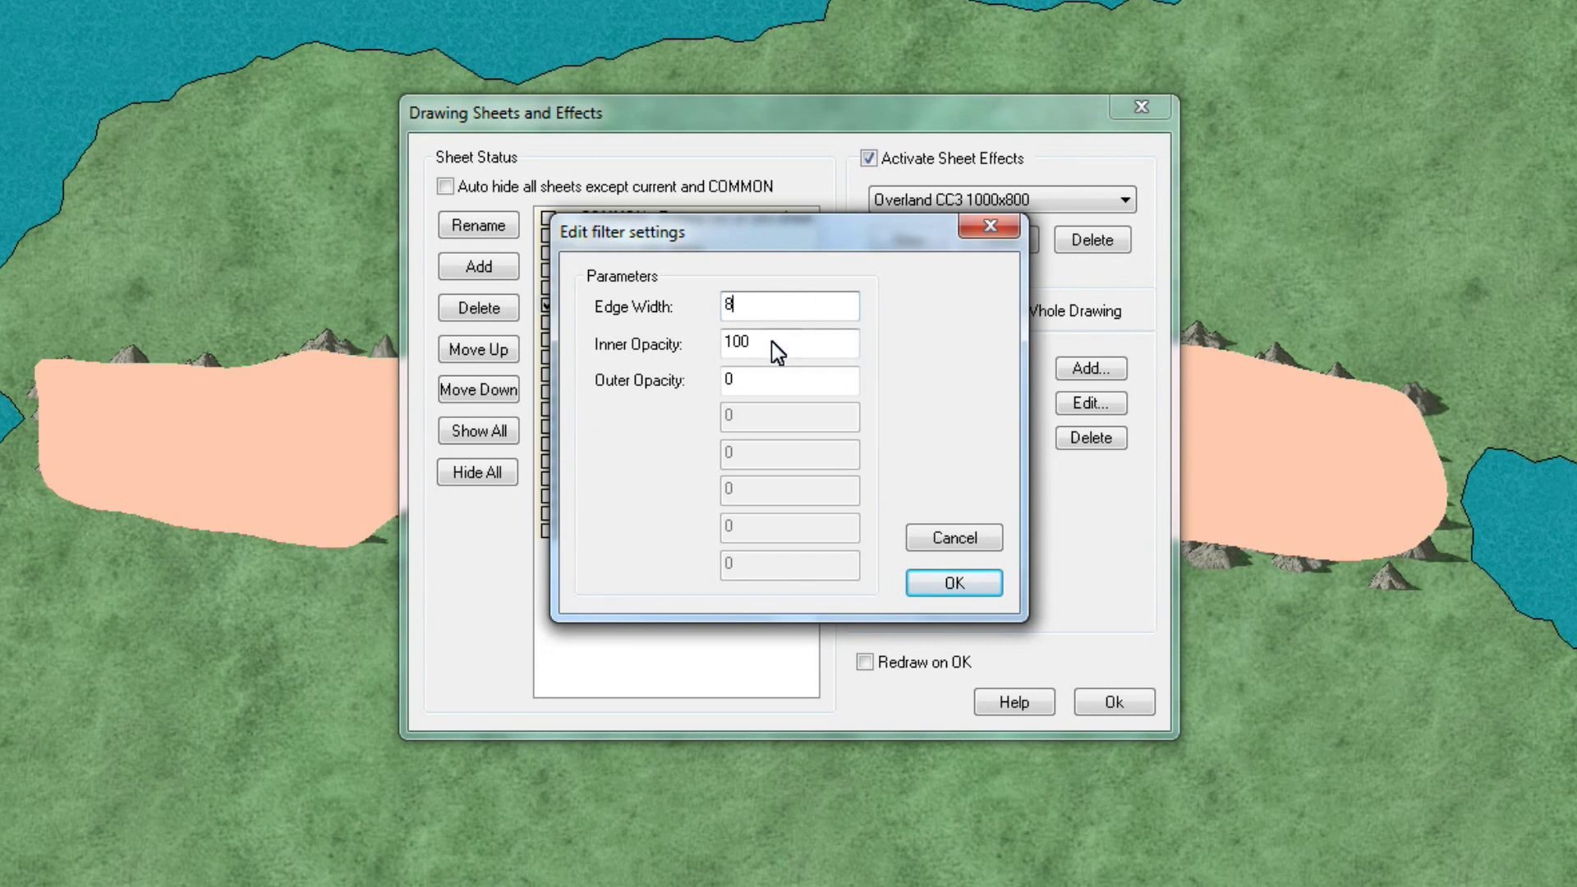
left_click_drag(771, 341, 720, 342)
left_click(739, 386)
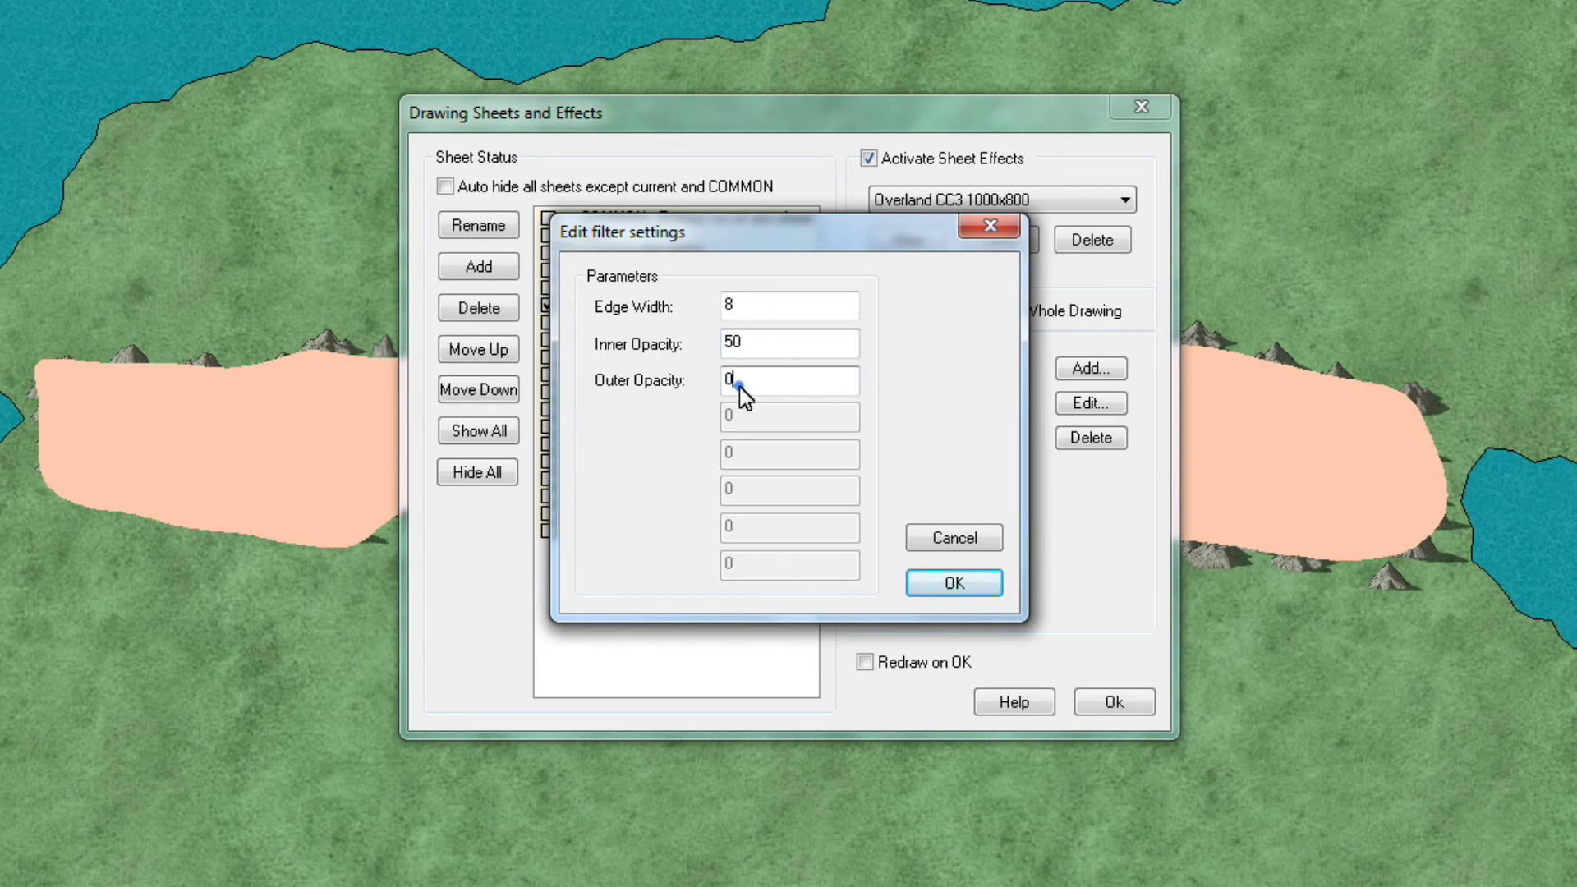
left_click(923, 584)
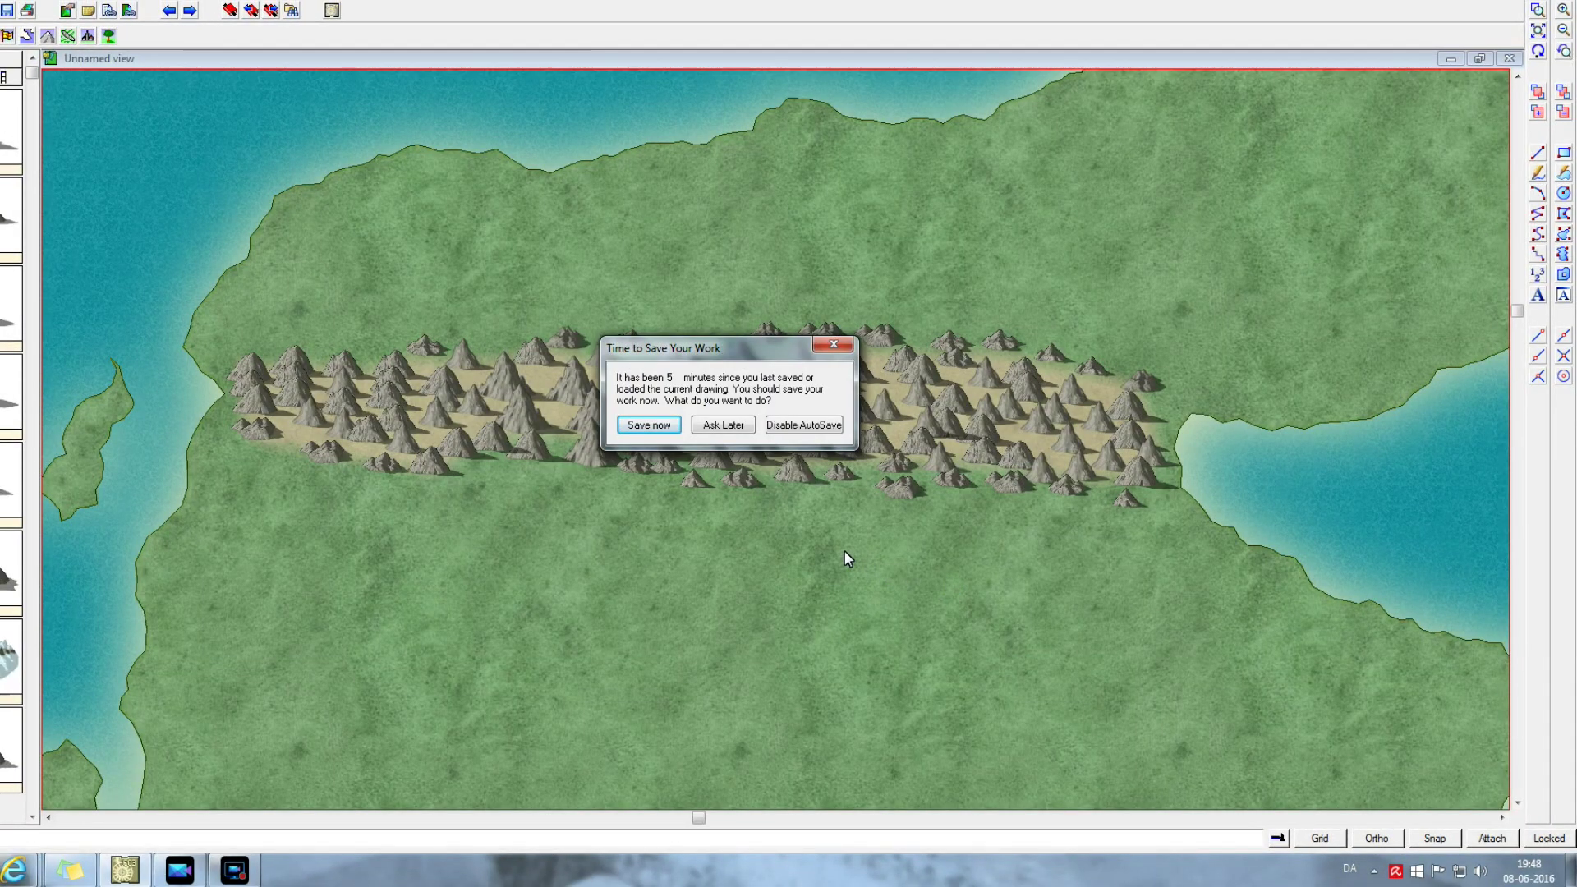
- Save the map from the autosave prompt and view the whole map
left_click(657, 427)
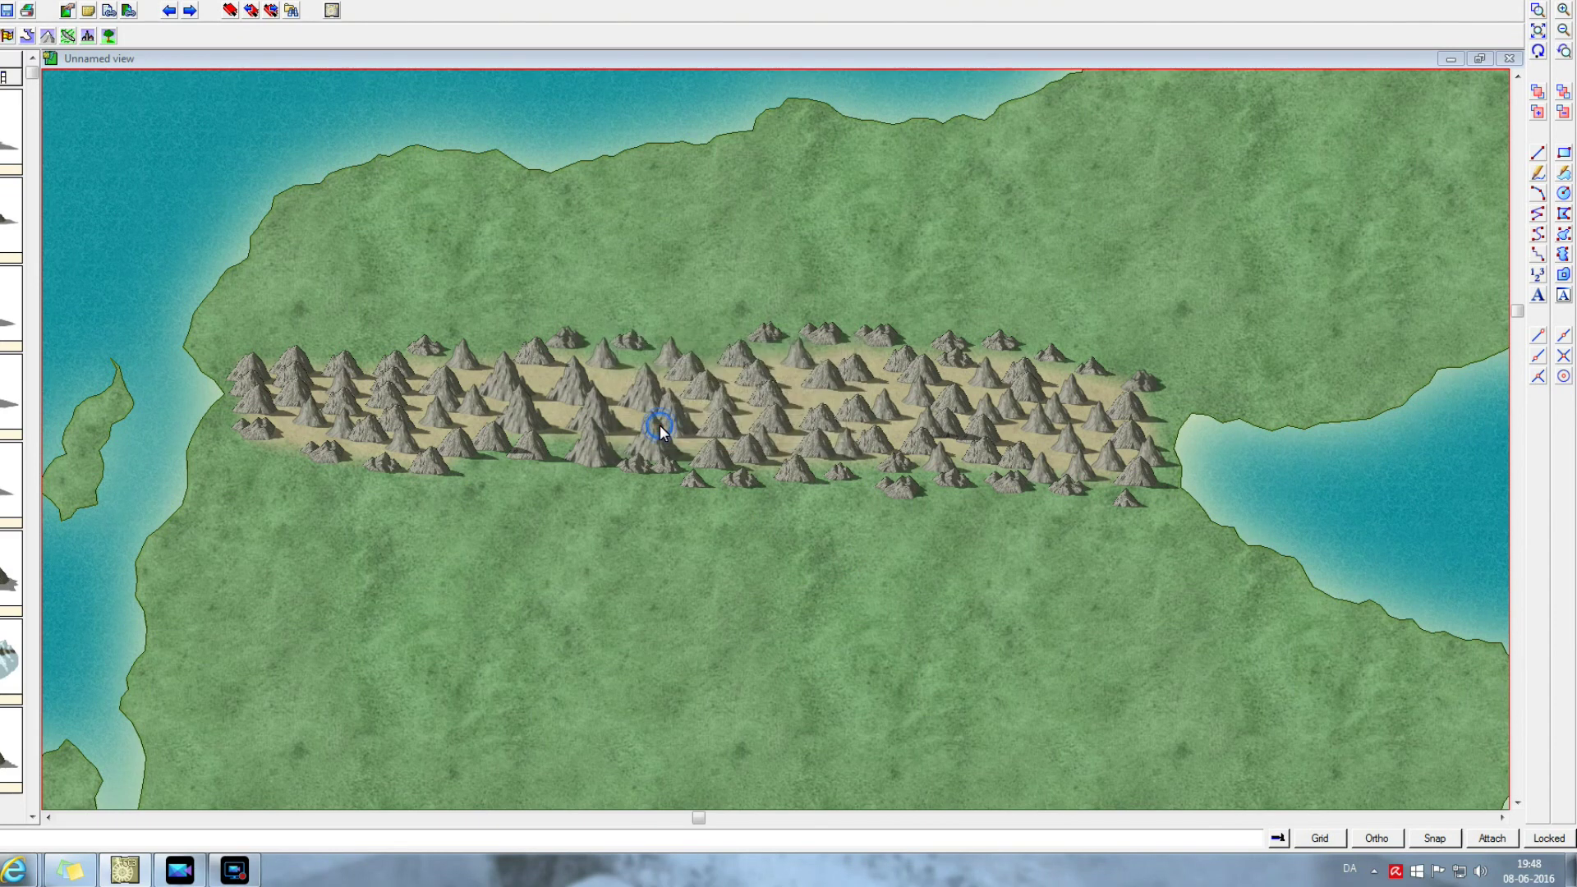
left_click(1538, 32)
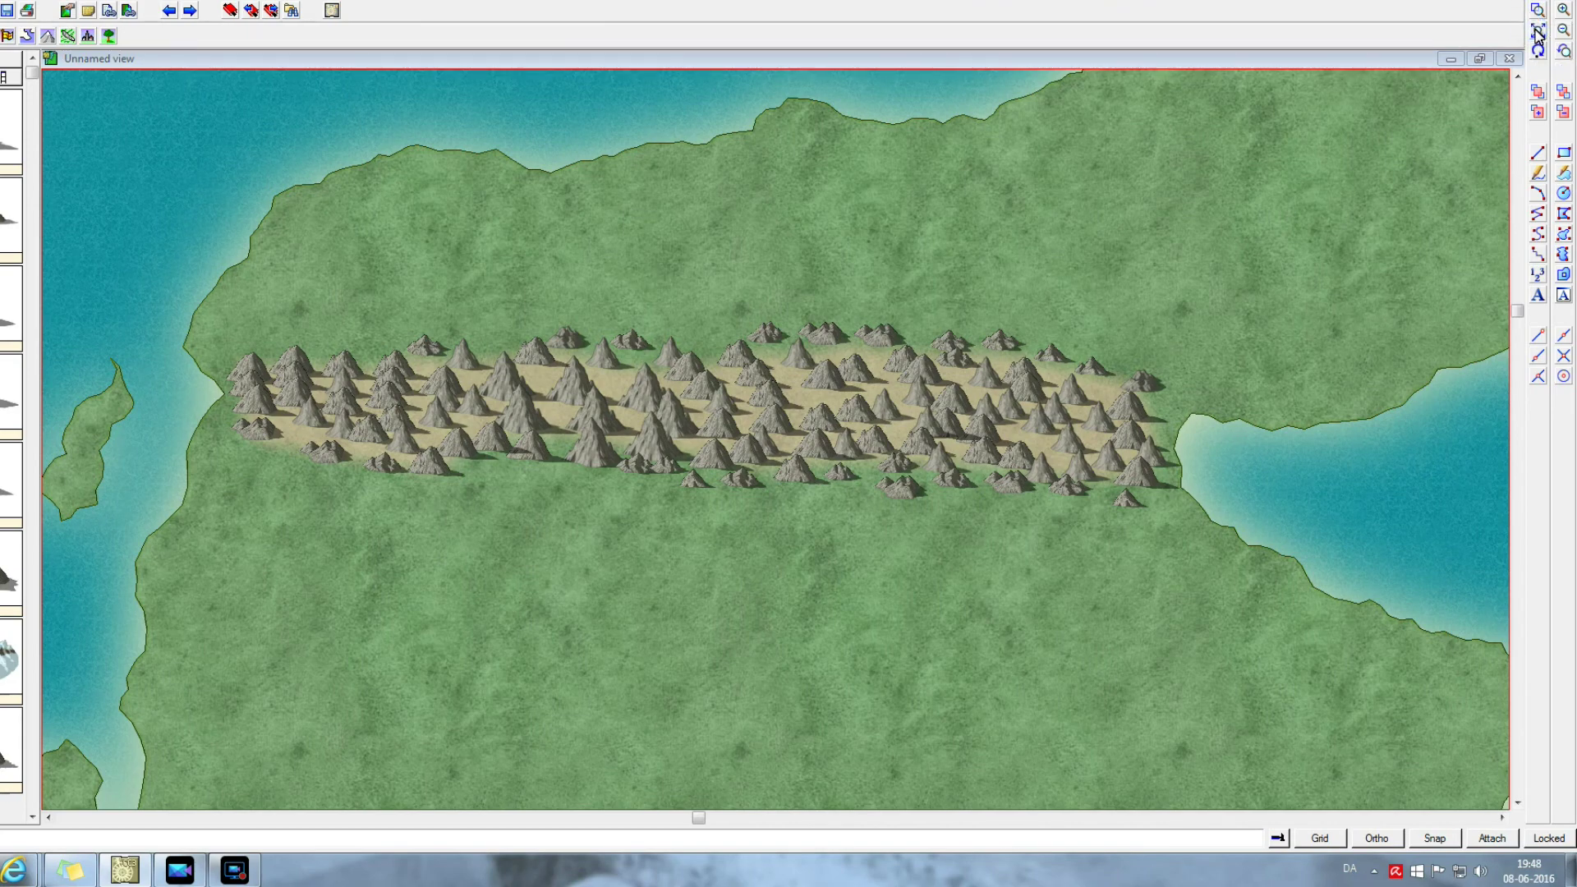